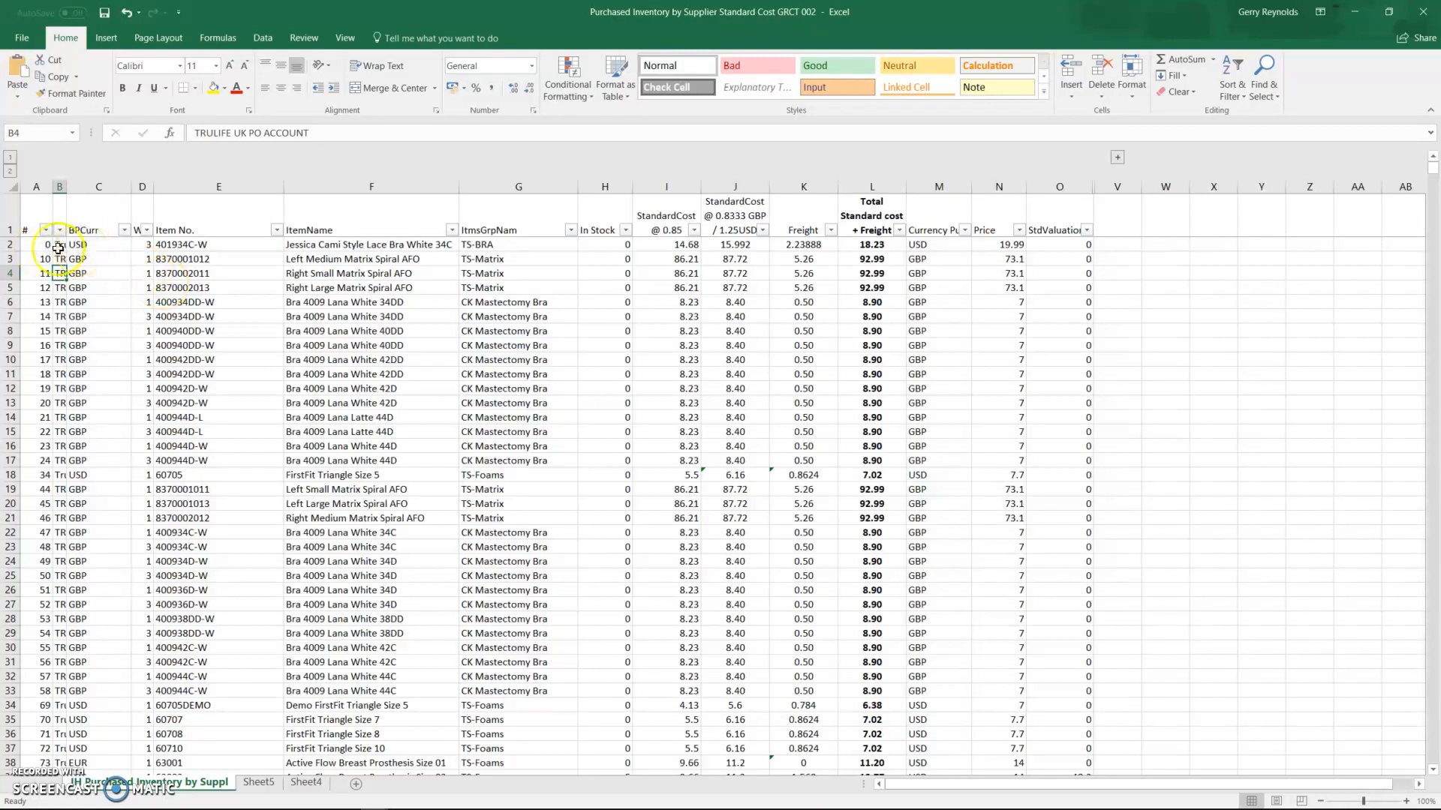
# Examine the currency, item number, item group, in-stock, standard cost at 0.85 and price columns of the purchased inventory
pyautogui.click(94, 259)
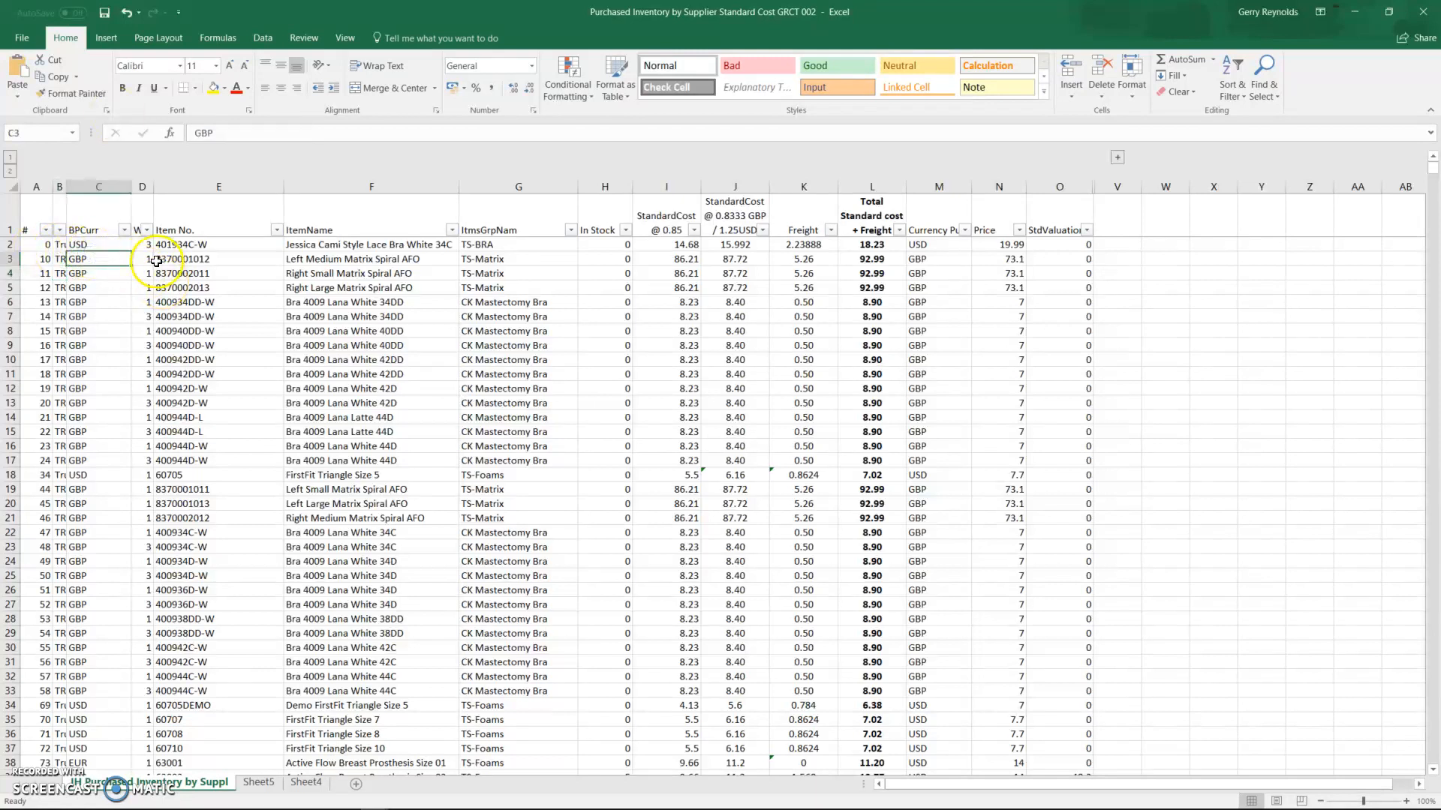
pyautogui.click(189, 271)
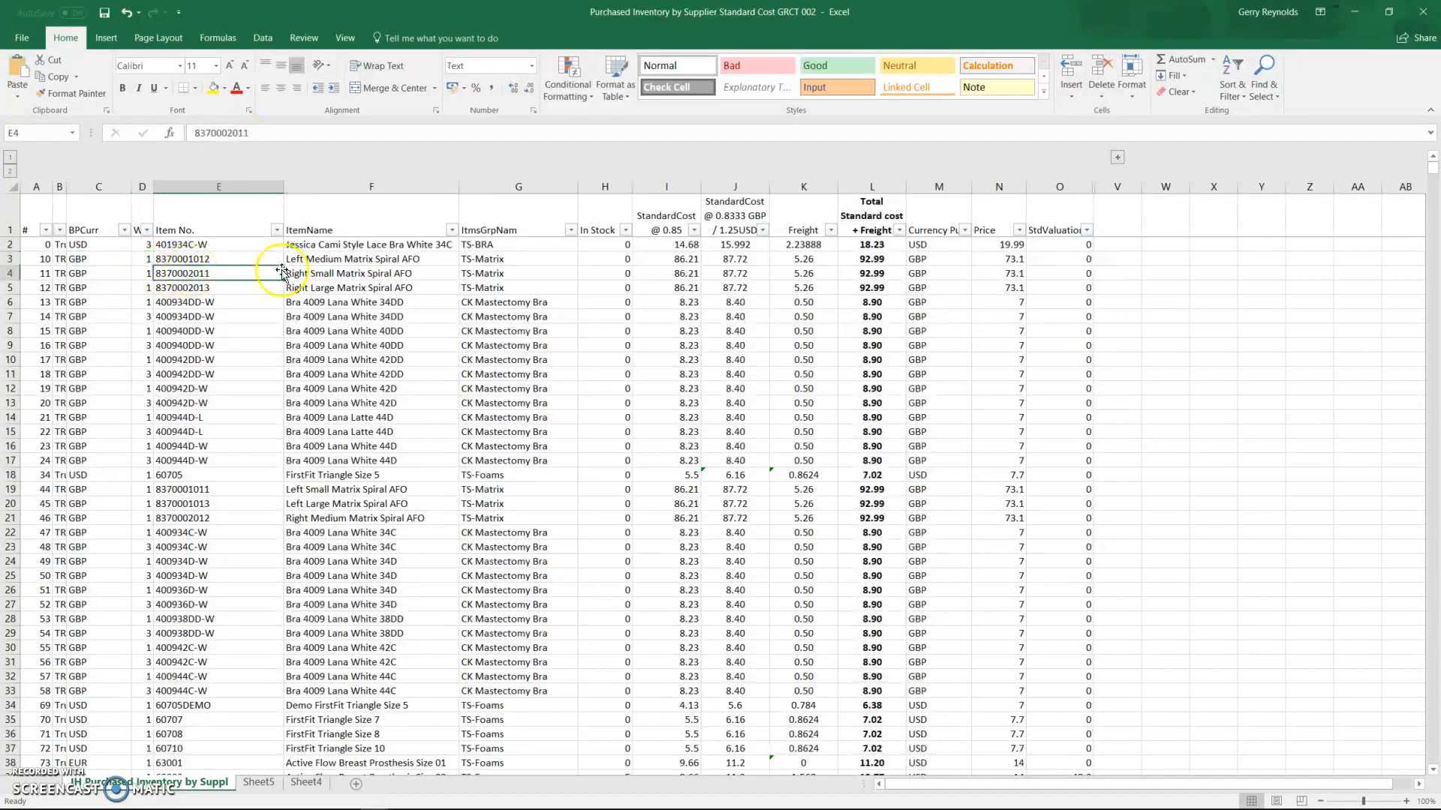
pyautogui.click(525, 263)
pyautogui.click(602, 272)
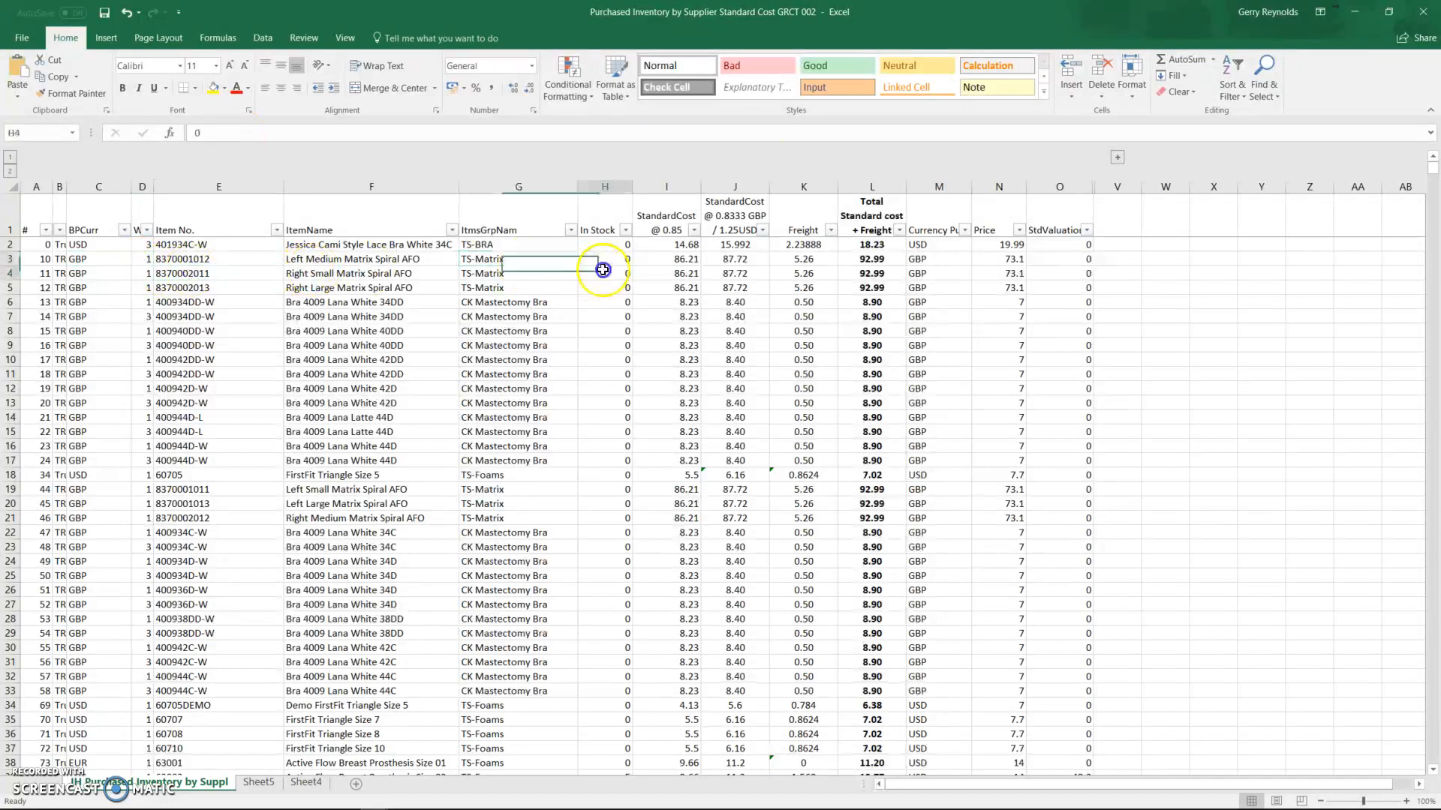
pyautogui.click(658, 259)
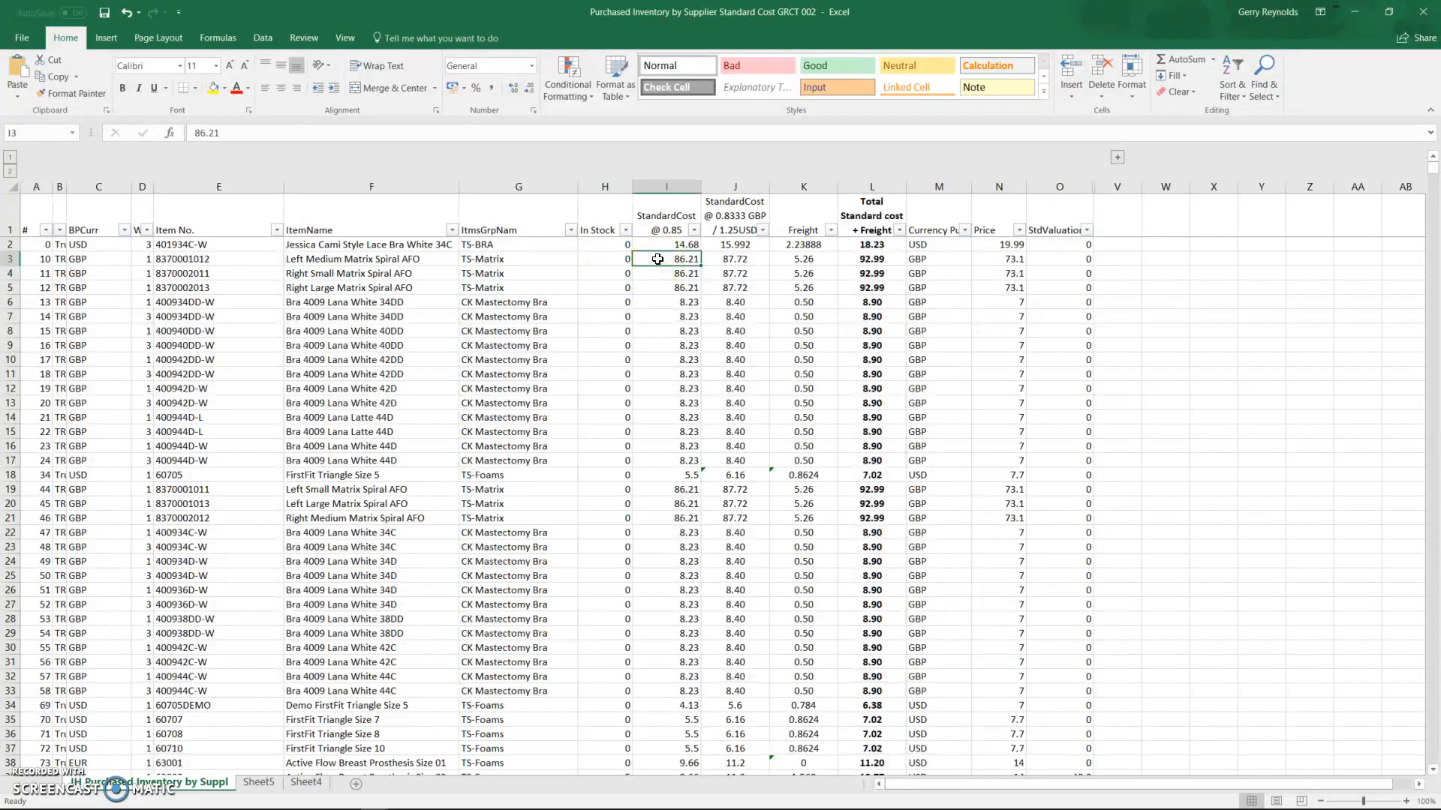
pyautogui.click(1002, 260)
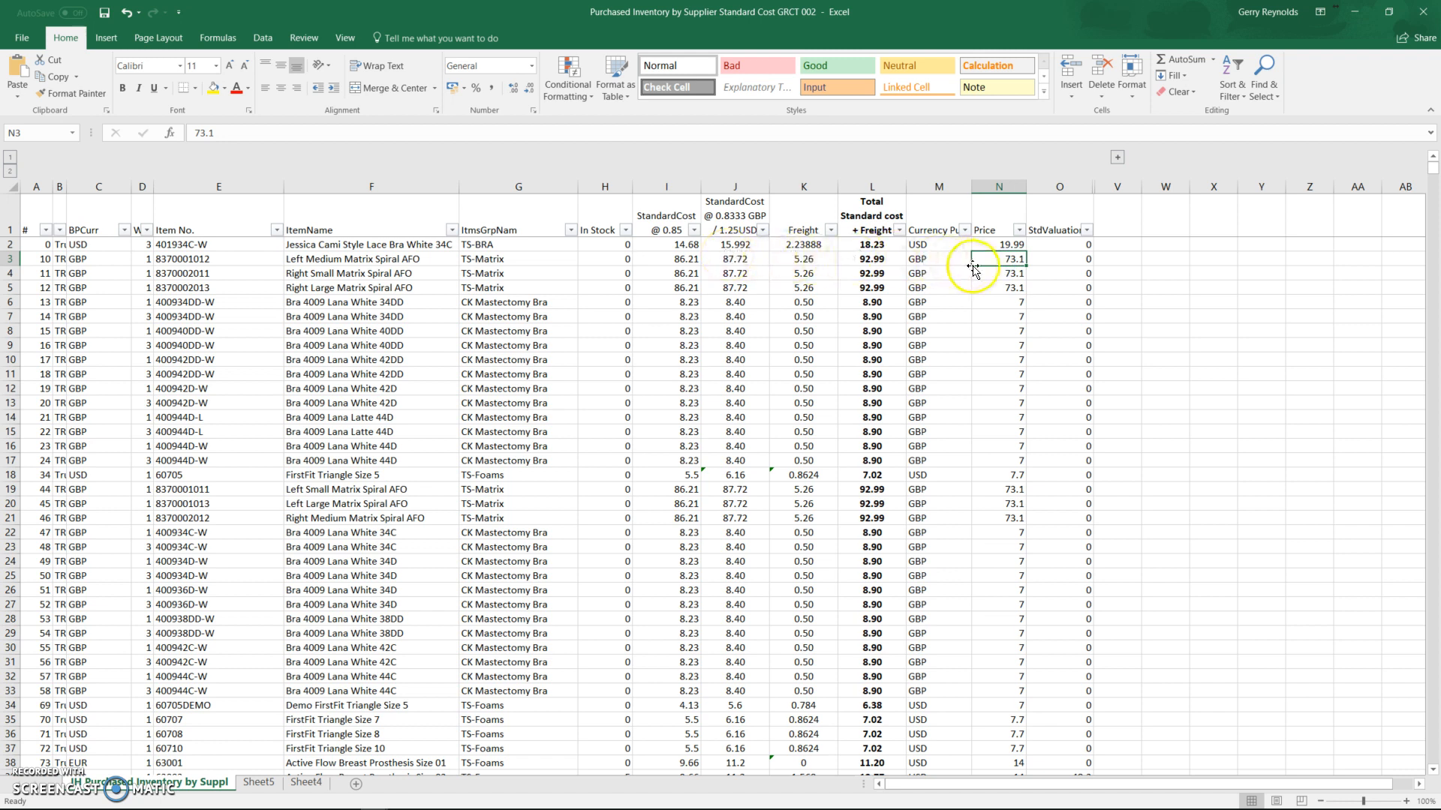
# Examine the formulas for the GBP and USD standard costs, the freight and the total standard cost plus freight
pyautogui.click(732, 261)
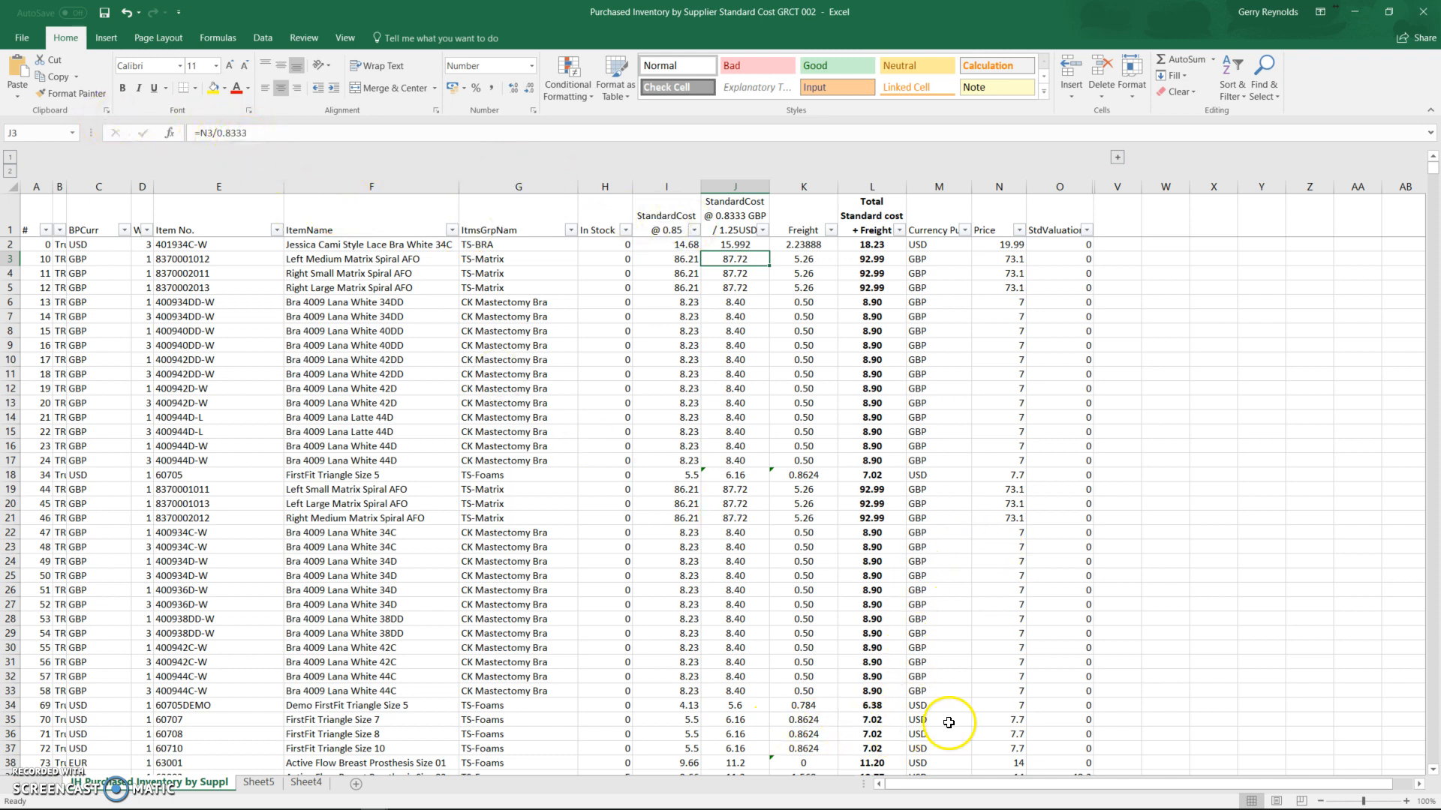
pyautogui.click(728, 721)
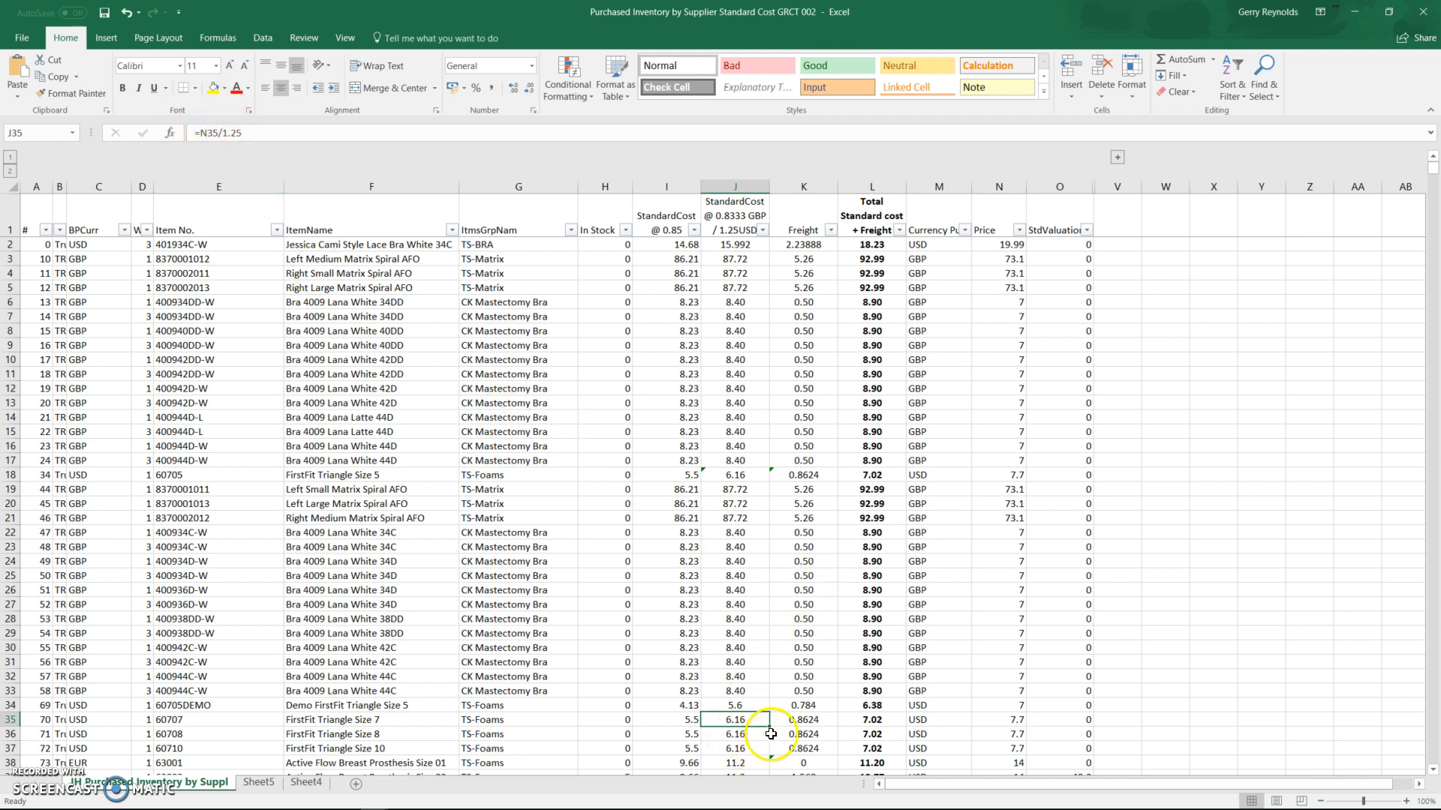
pyautogui.click(797, 719)
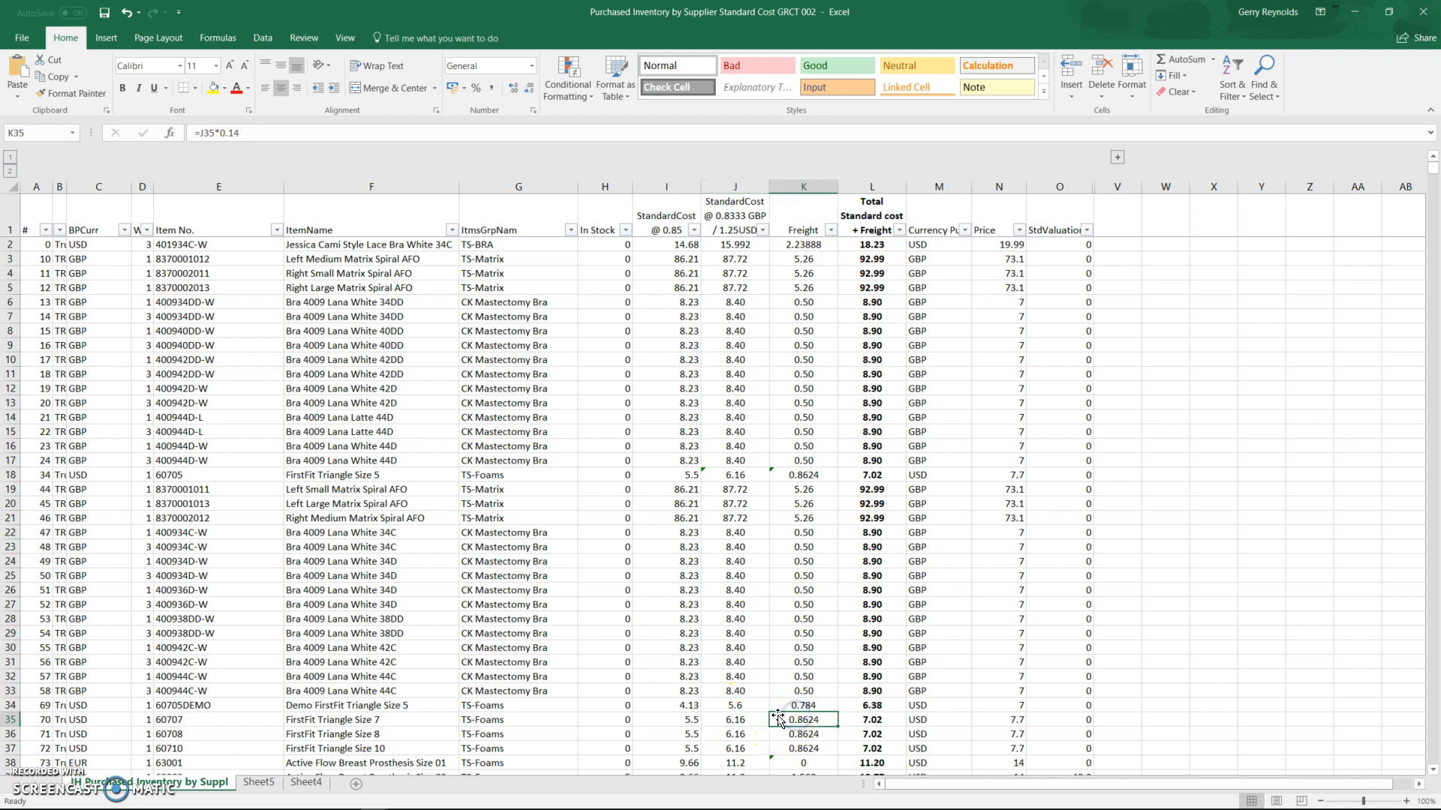
pyautogui.click(865, 719)
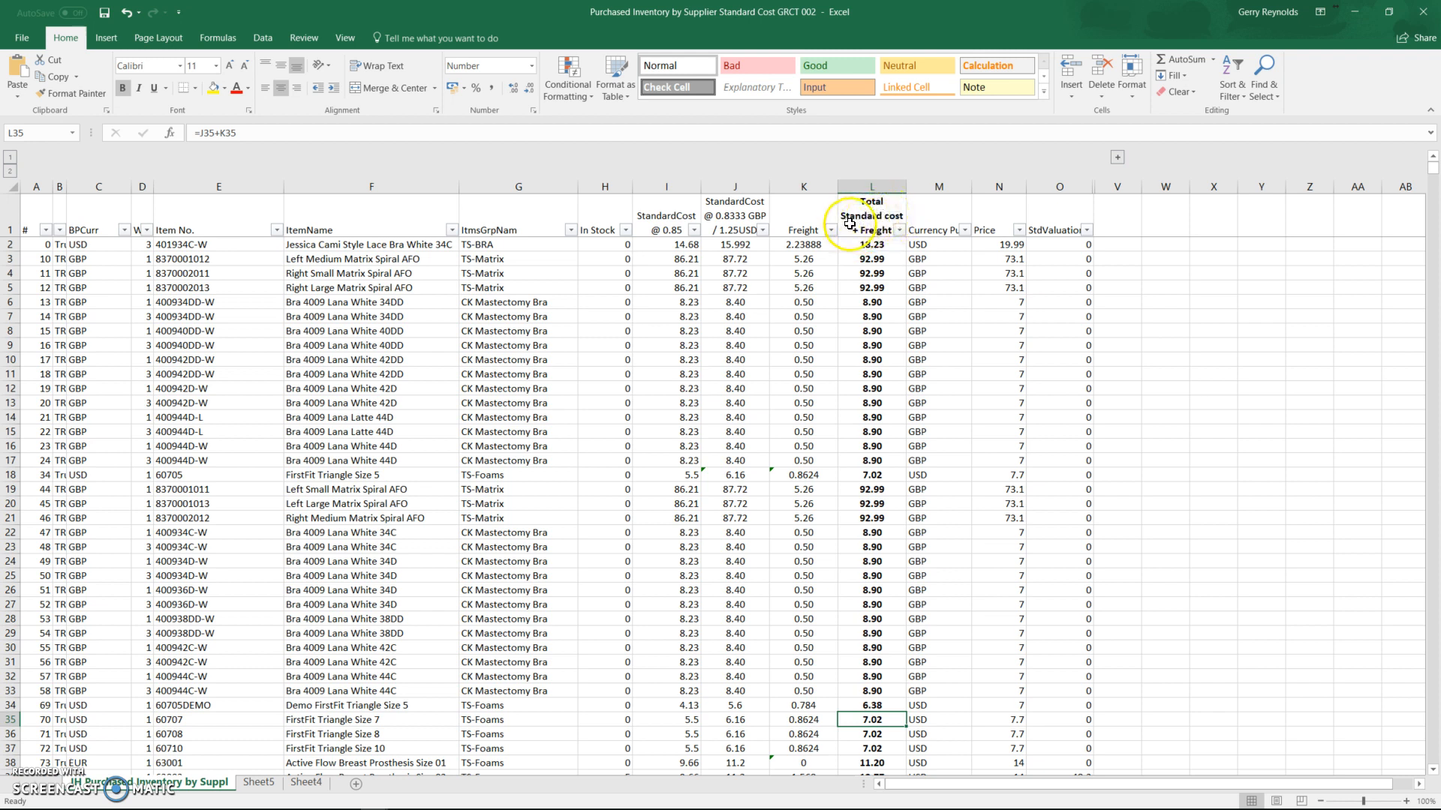
pyautogui.click(868, 272)
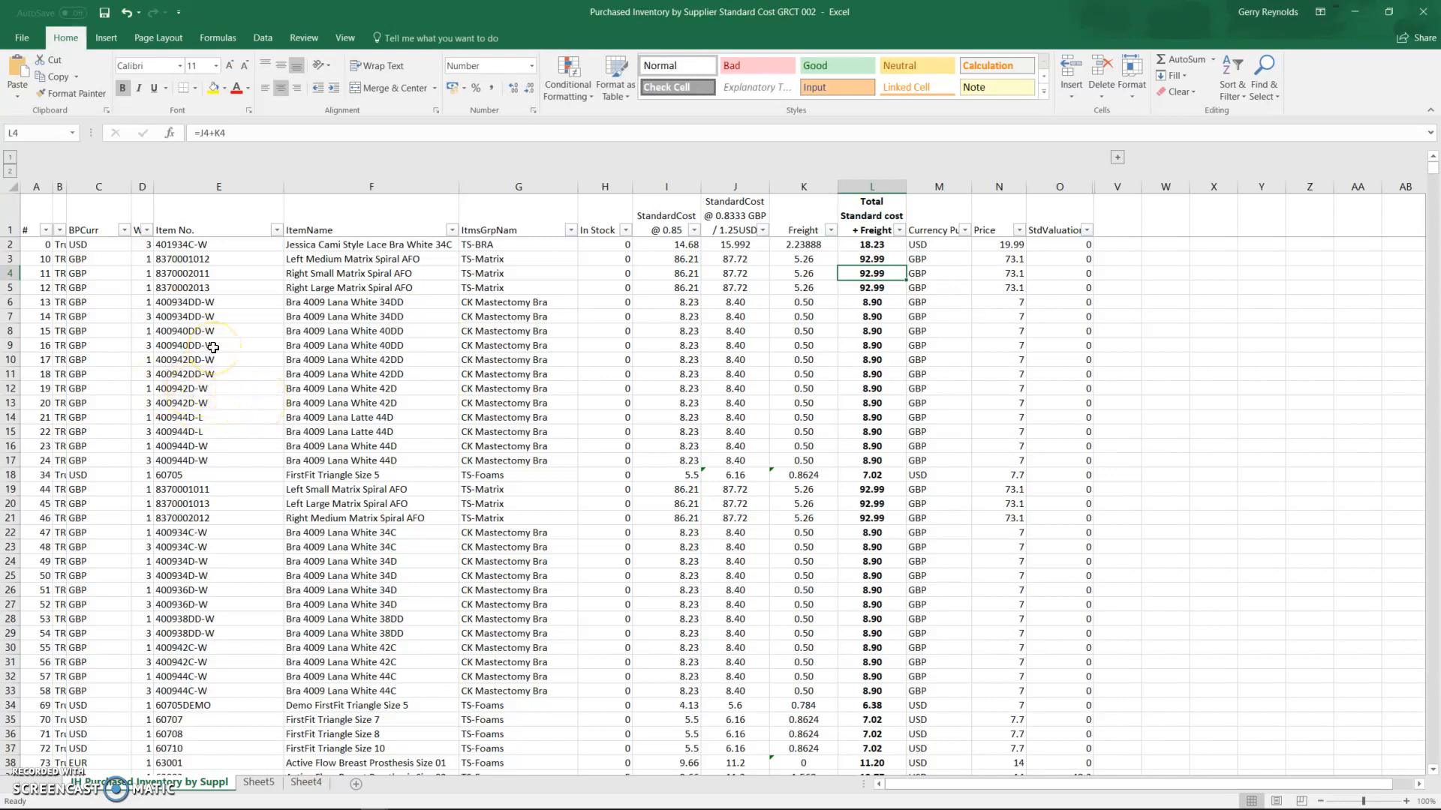
# Restore the workbook window down to reveal SAP behind it, examine the Item No. and WH columns, and maximize it again
pyautogui.click(174, 262)
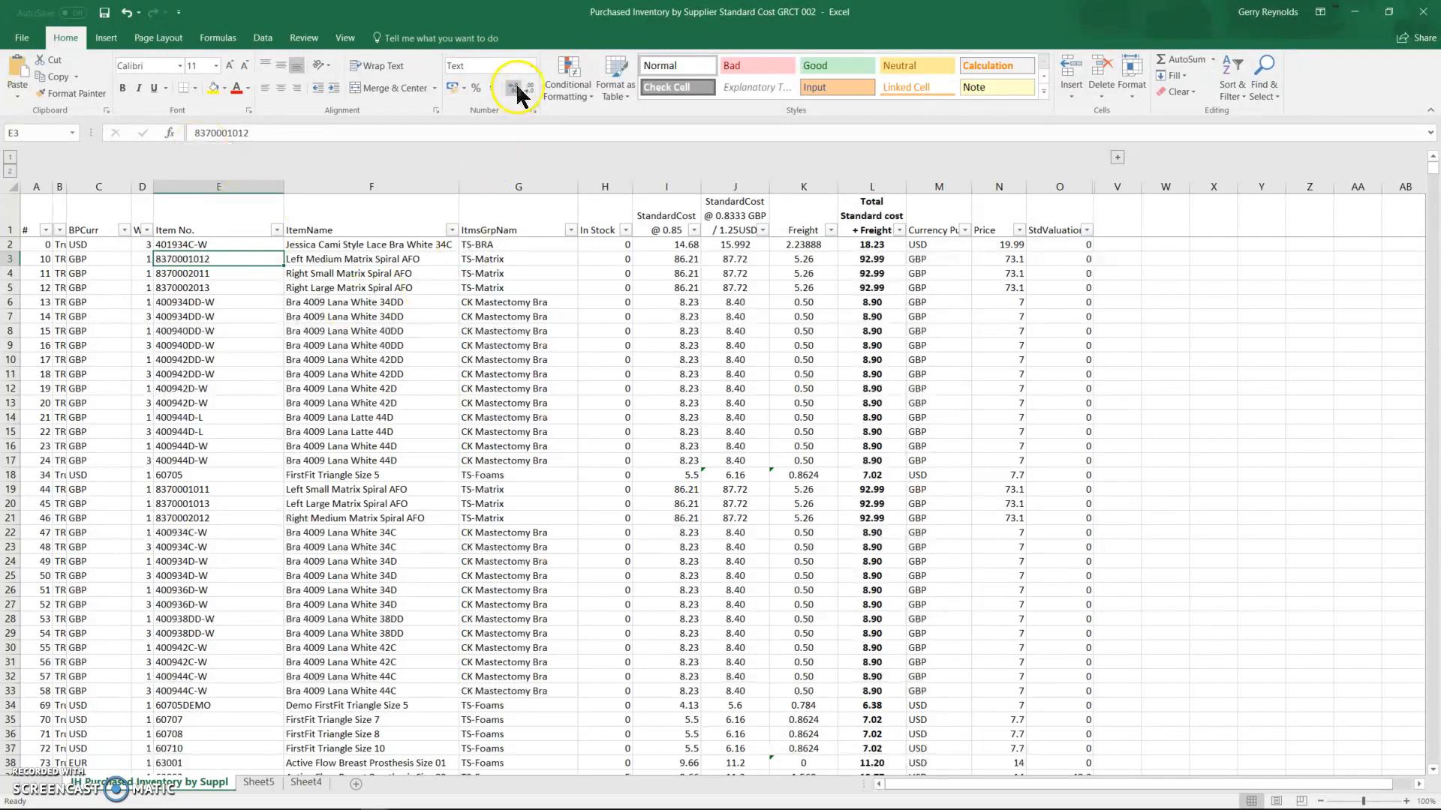
pyautogui.doubleClick(534, 20)
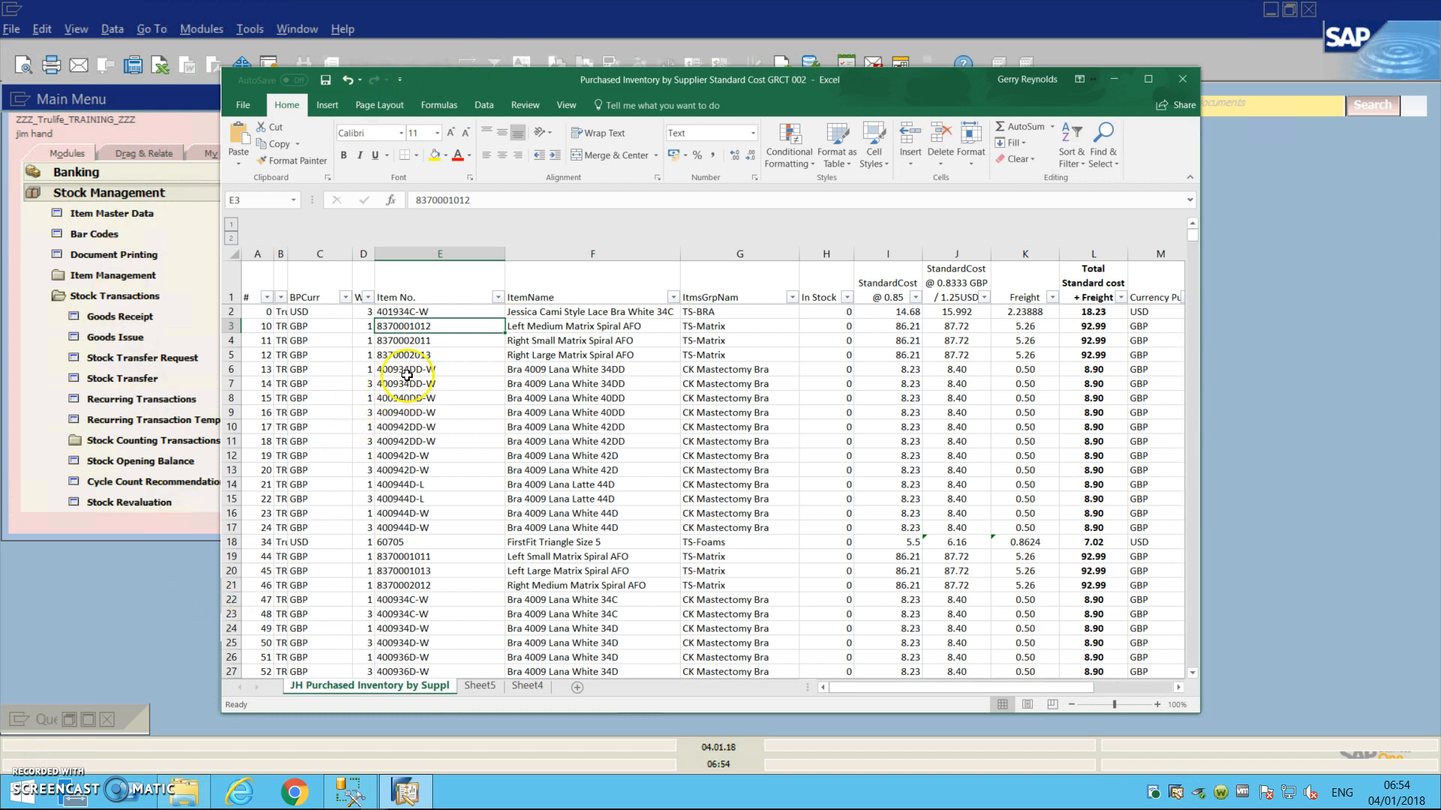
pyautogui.click(435, 253)
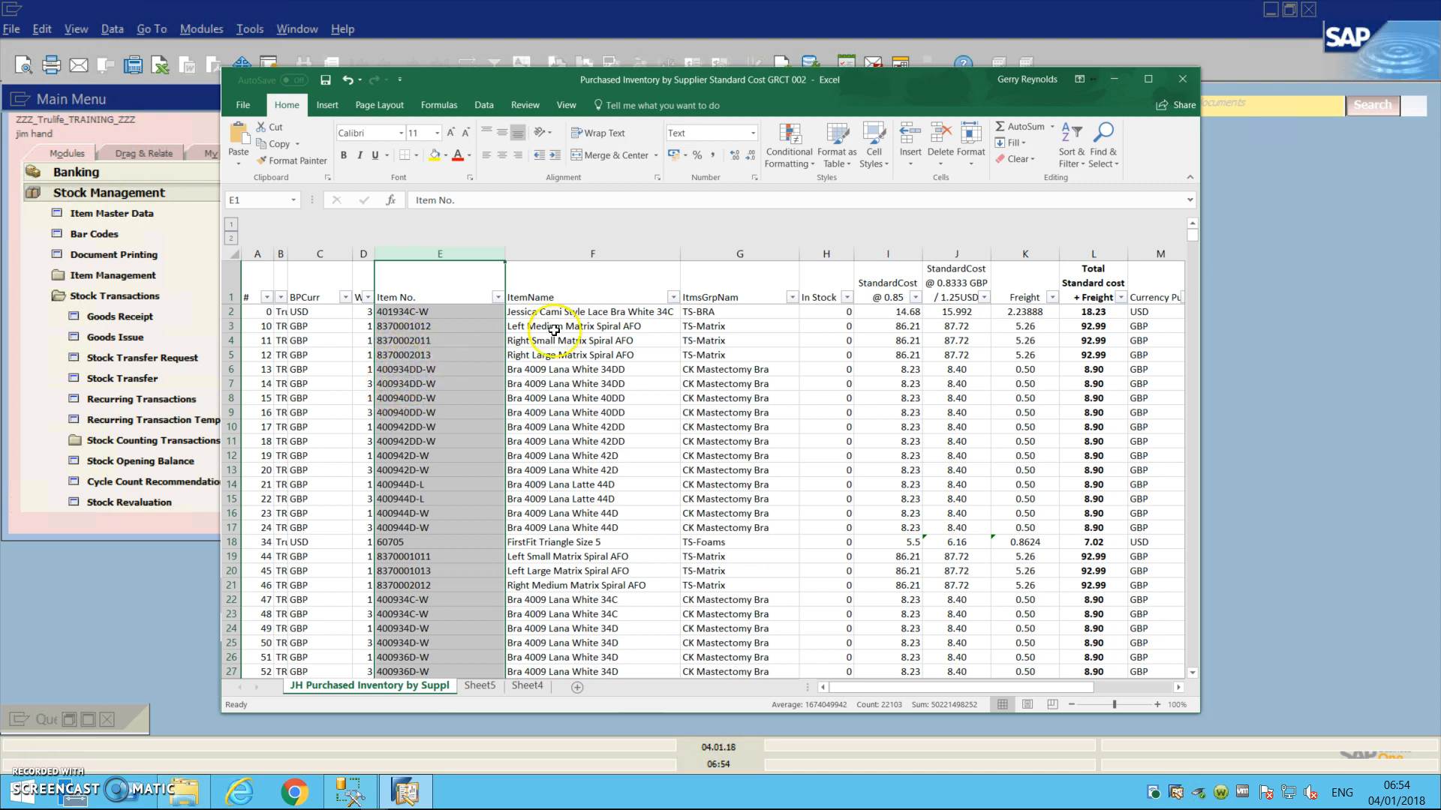
pyautogui.click(366, 253)
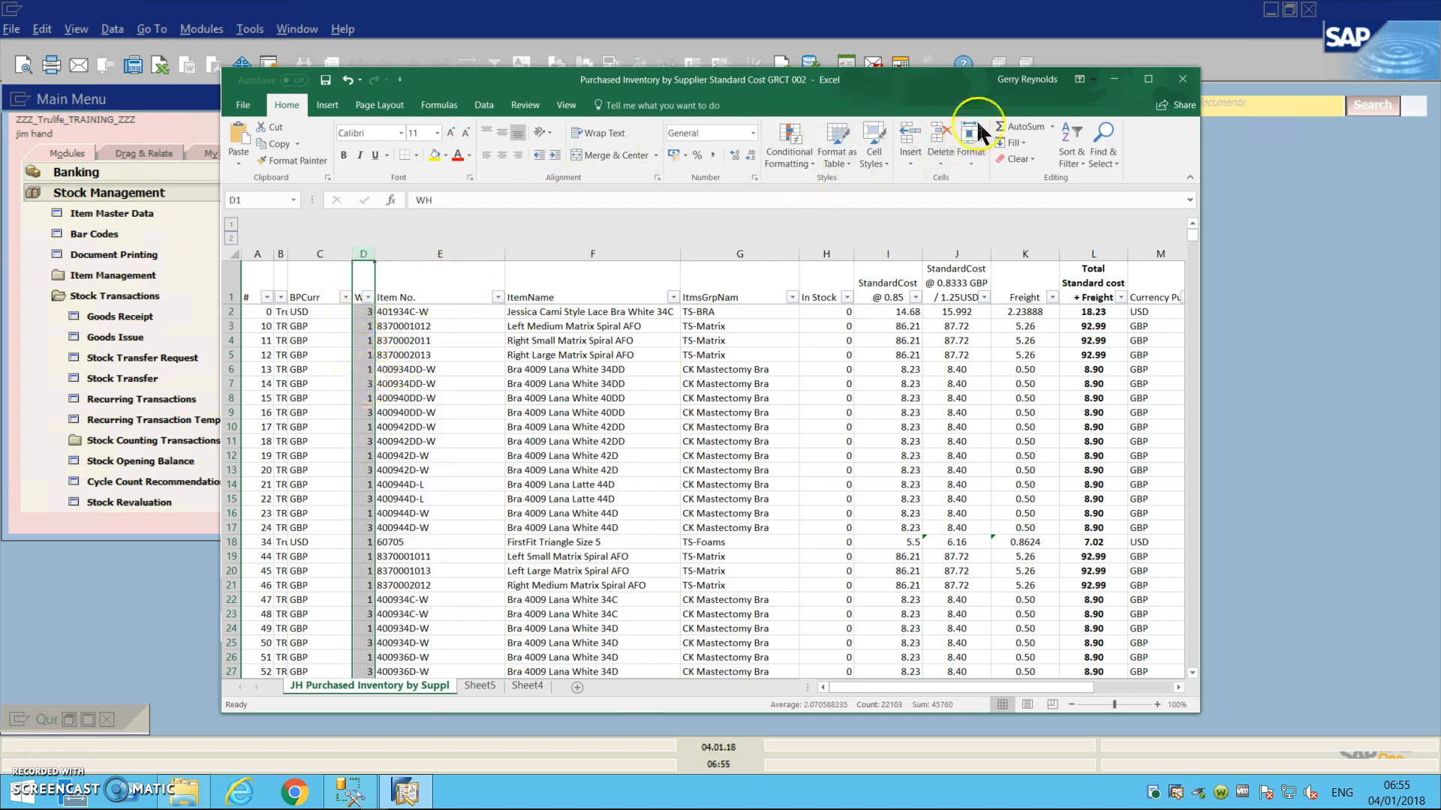
pyautogui.doubleClick(947, 84)
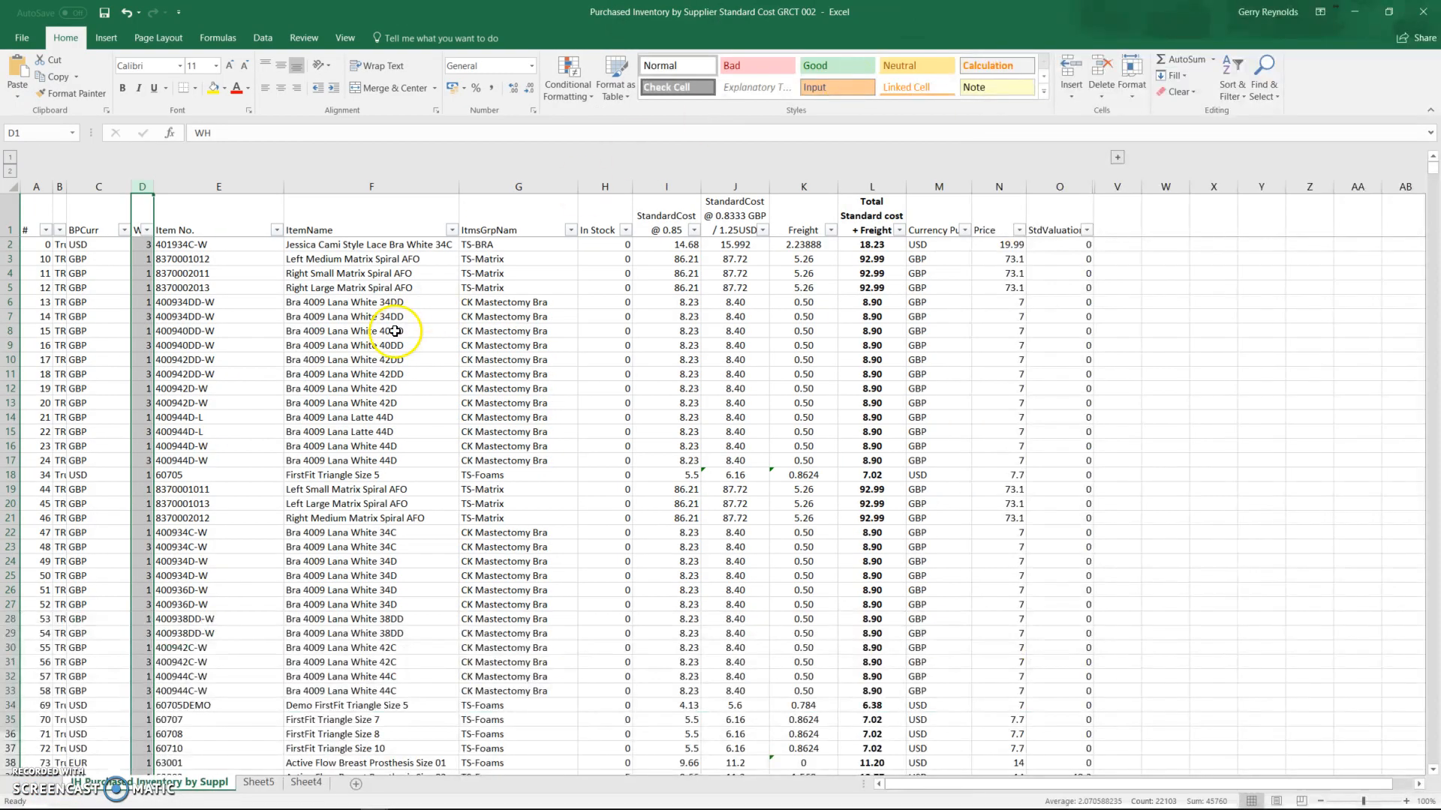
# Expand the collapsed group of check columns after StdValuation and examine the item number list on Sheet4
pyautogui.click(1117, 157)
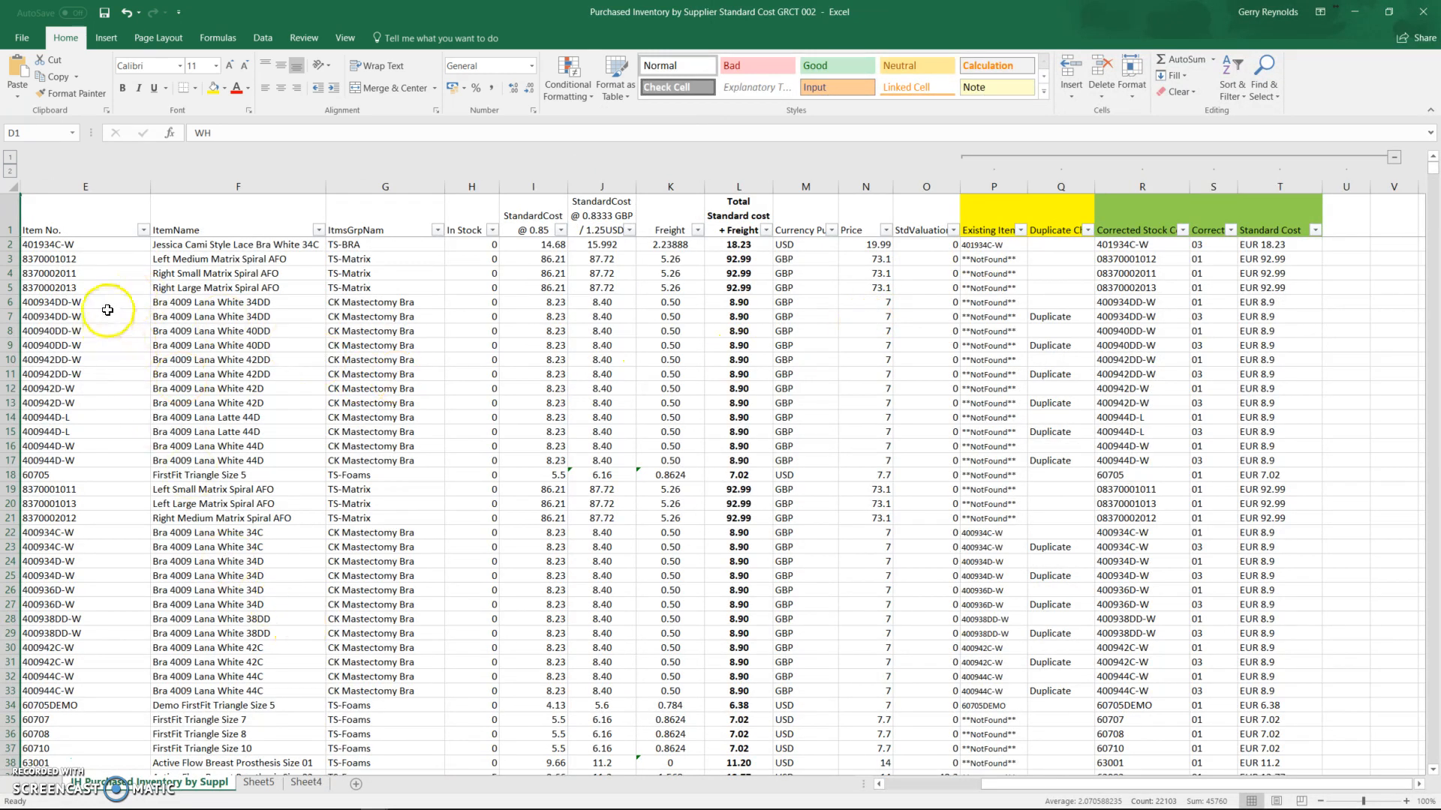
pyautogui.click(308, 785)
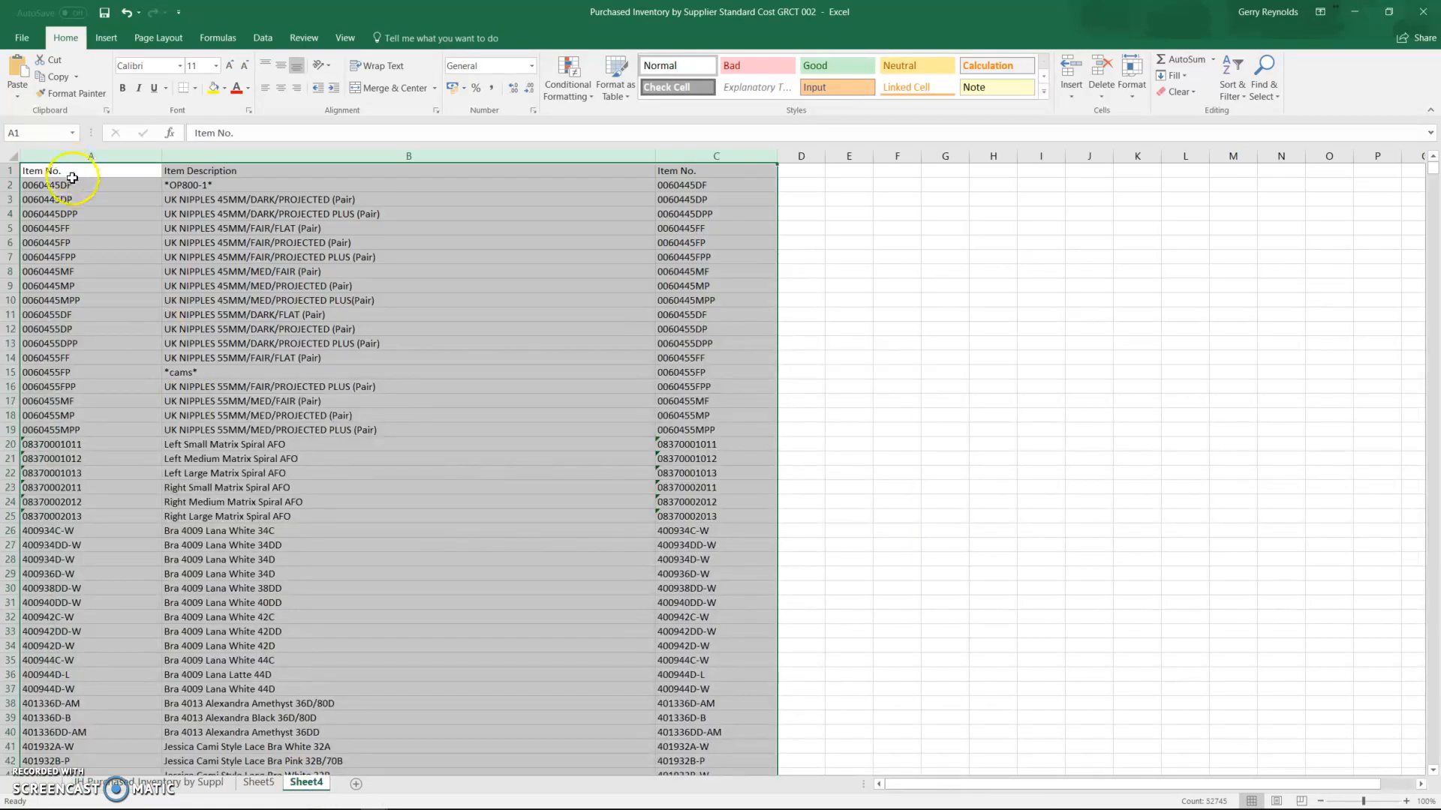
pyautogui.click(73, 184)
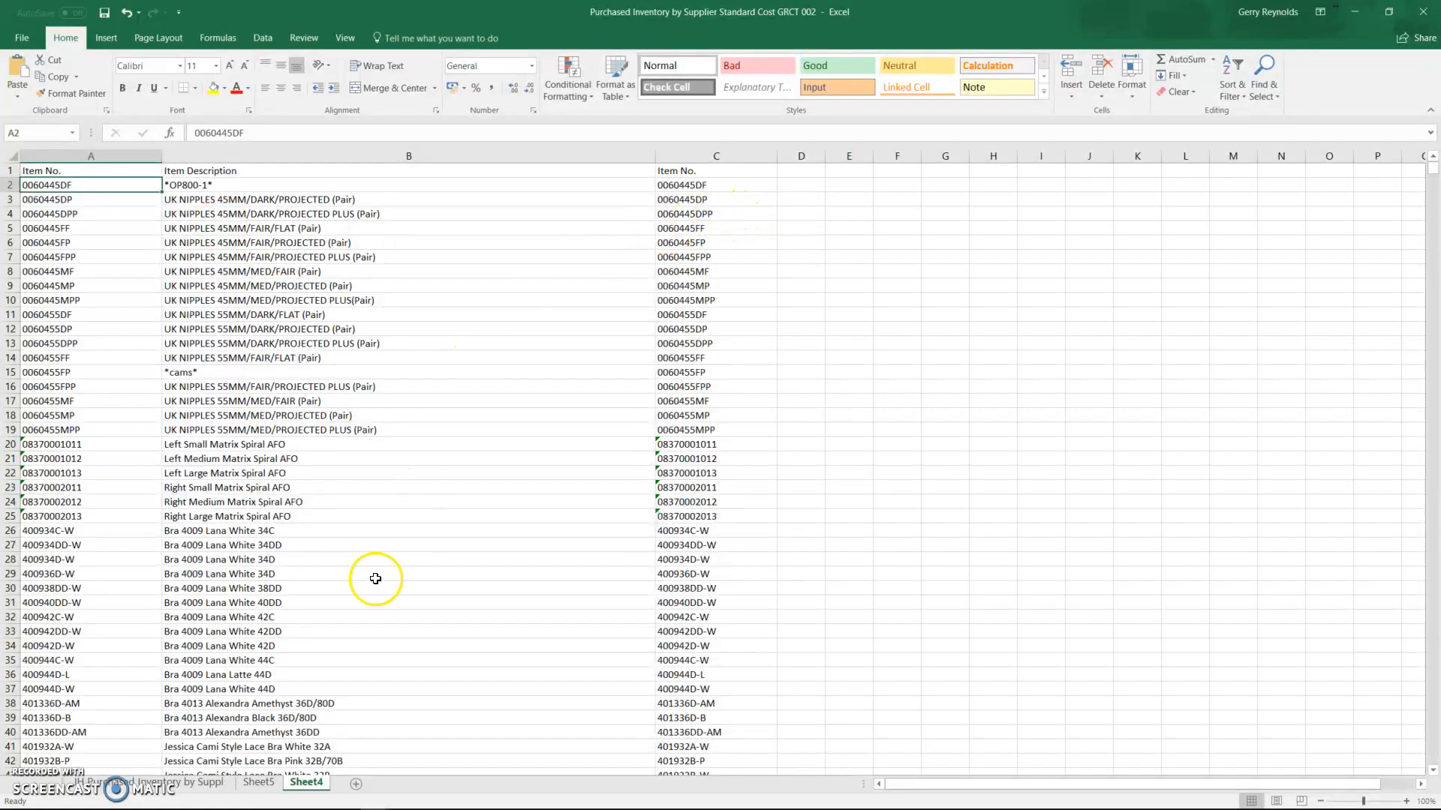
# Examine the Existing ItemCheck lookup formulas for a matched item and an unmatched item on the purchased inventory sheet
pyautogui.click(199, 780)
pyautogui.click(980, 271)
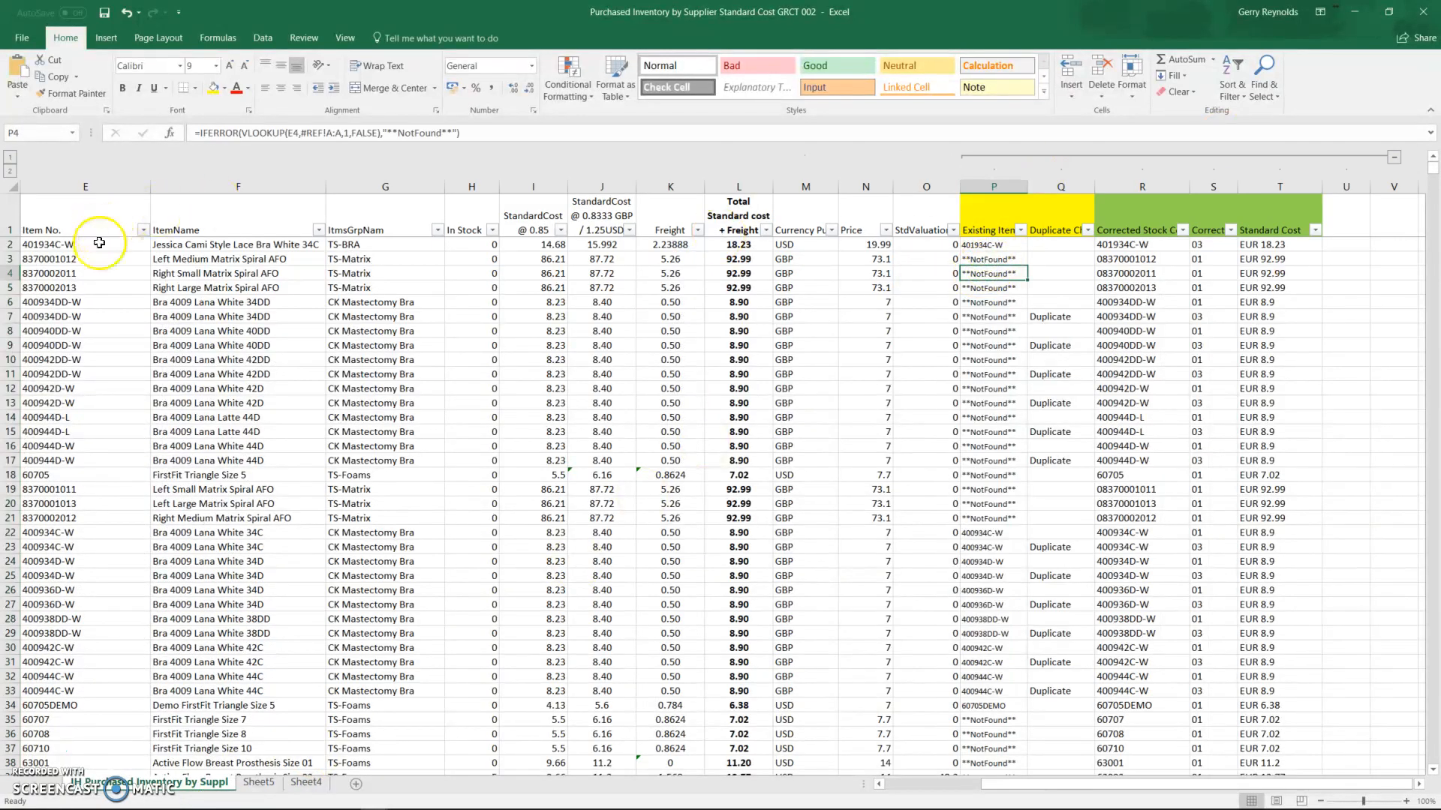
pyautogui.click(71, 245)
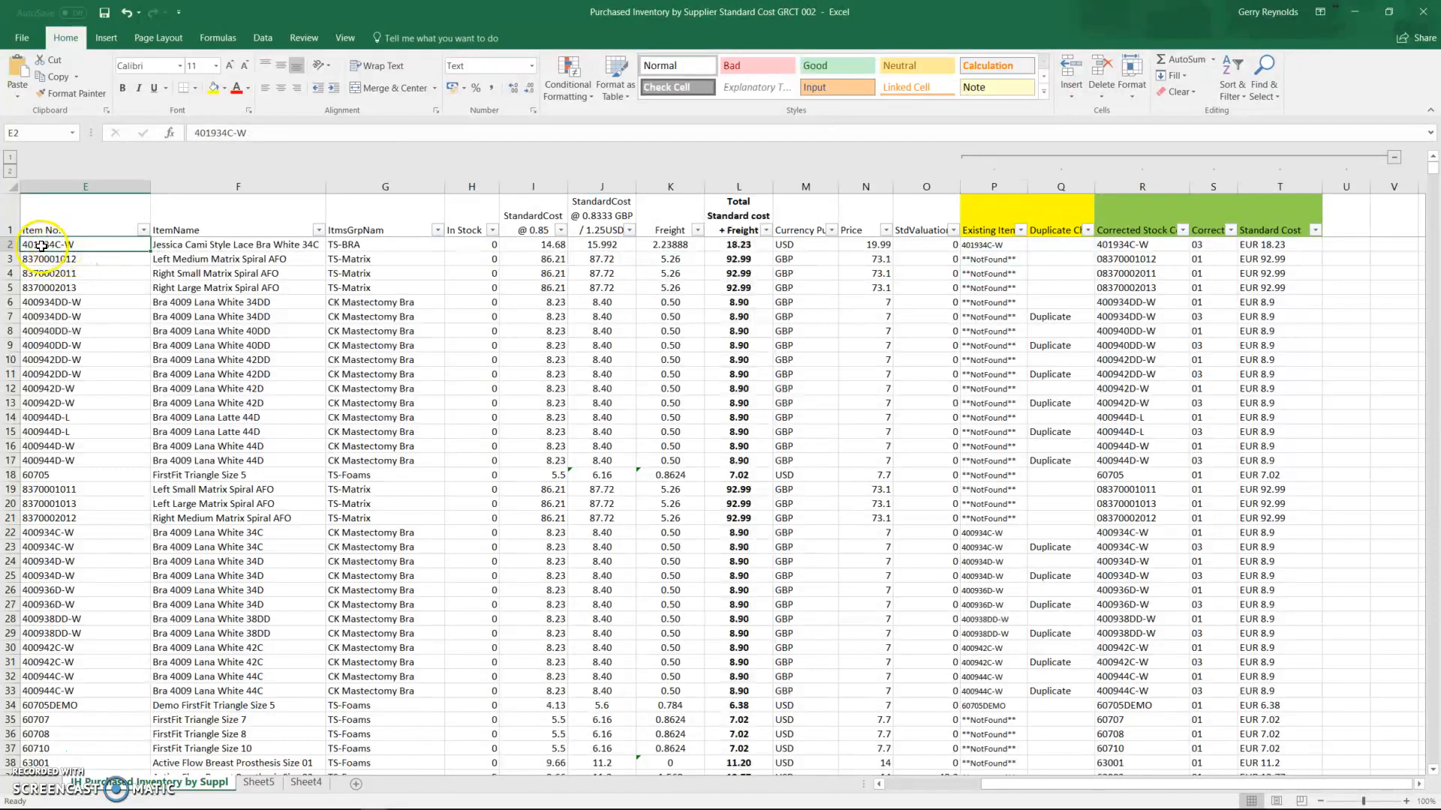
pyautogui.click(981, 245)
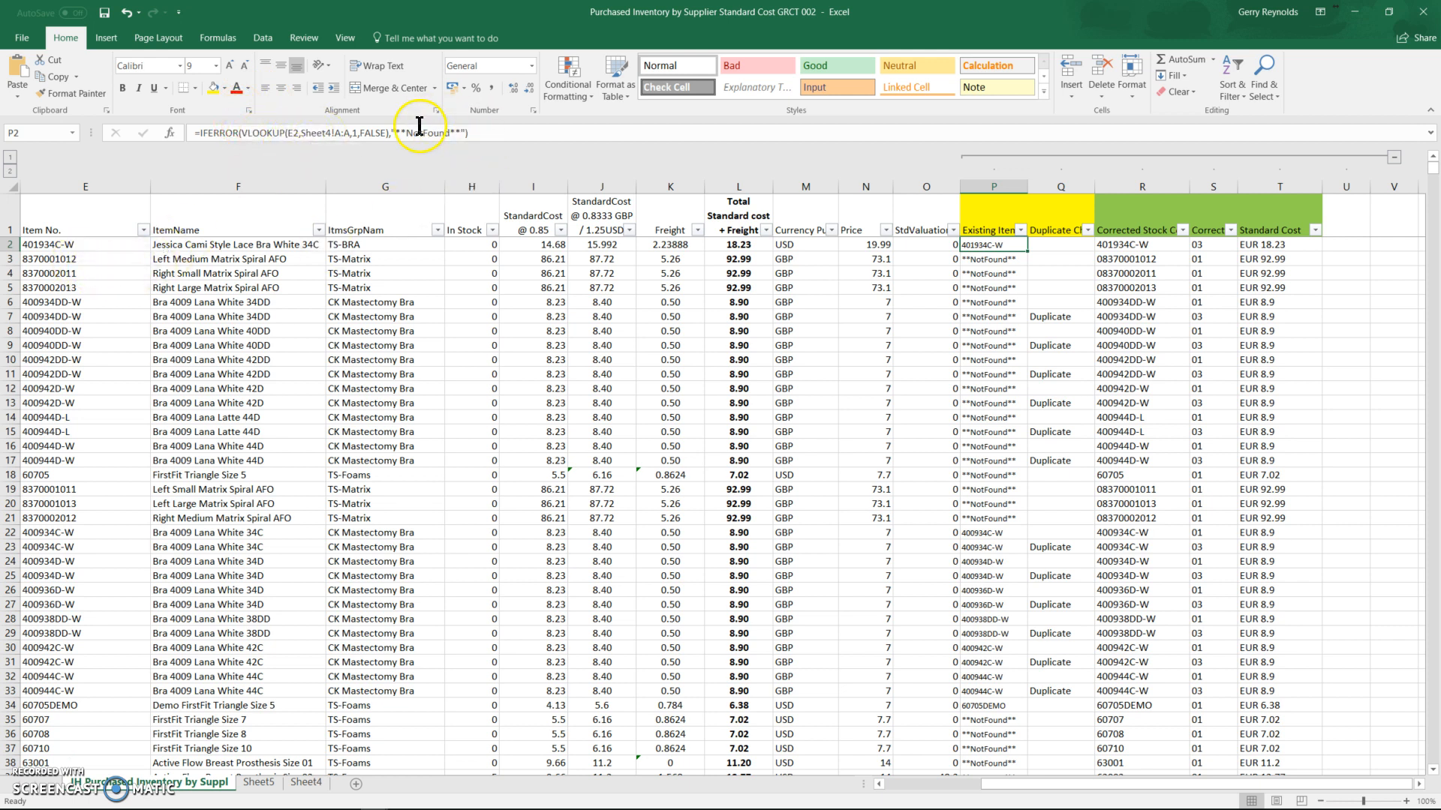
pyautogui.click(987, 273)
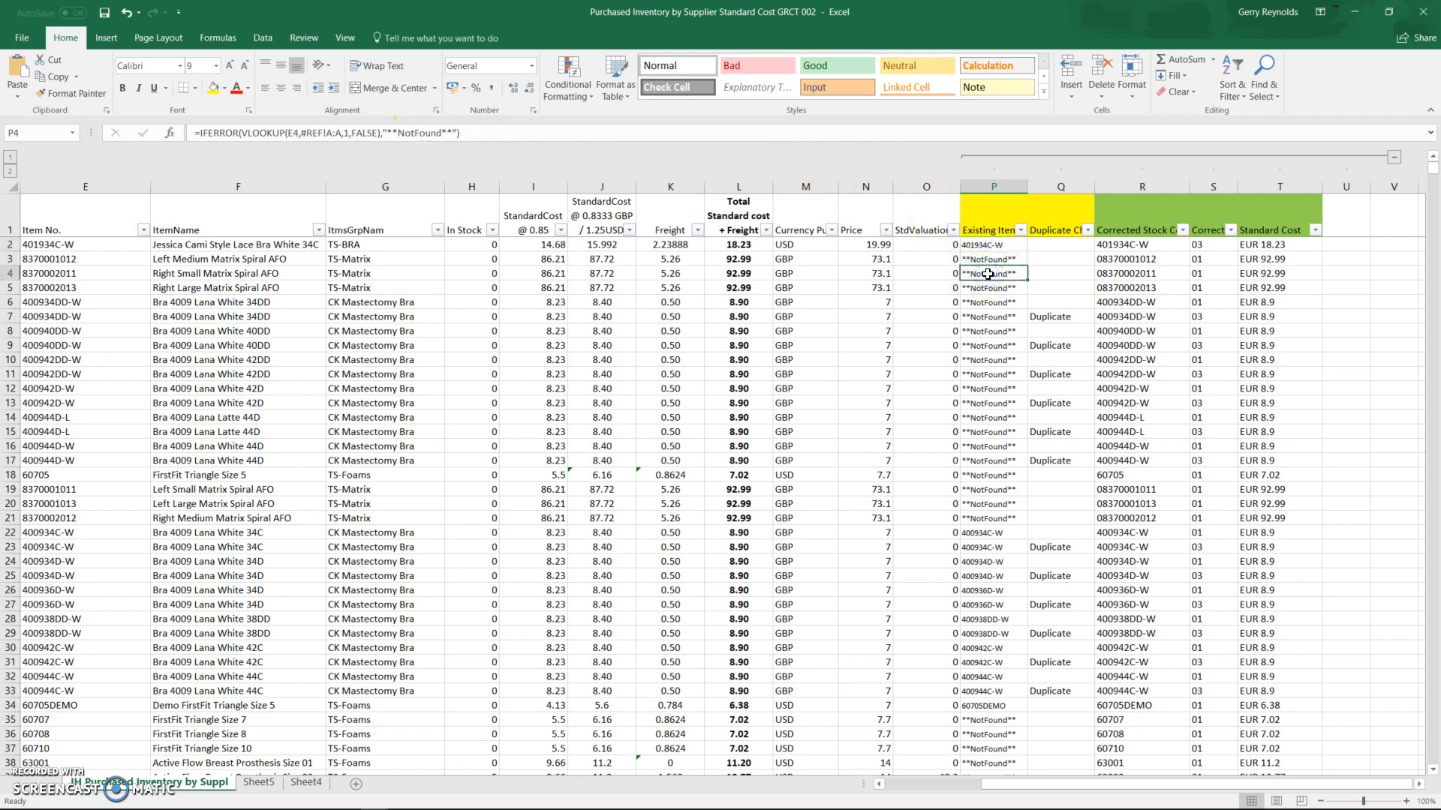
# Examine the corrected stock code formulas in R4 and R6 against the item descriptions and item numbers on Sheet4
pyautogui.click(1133, 276)
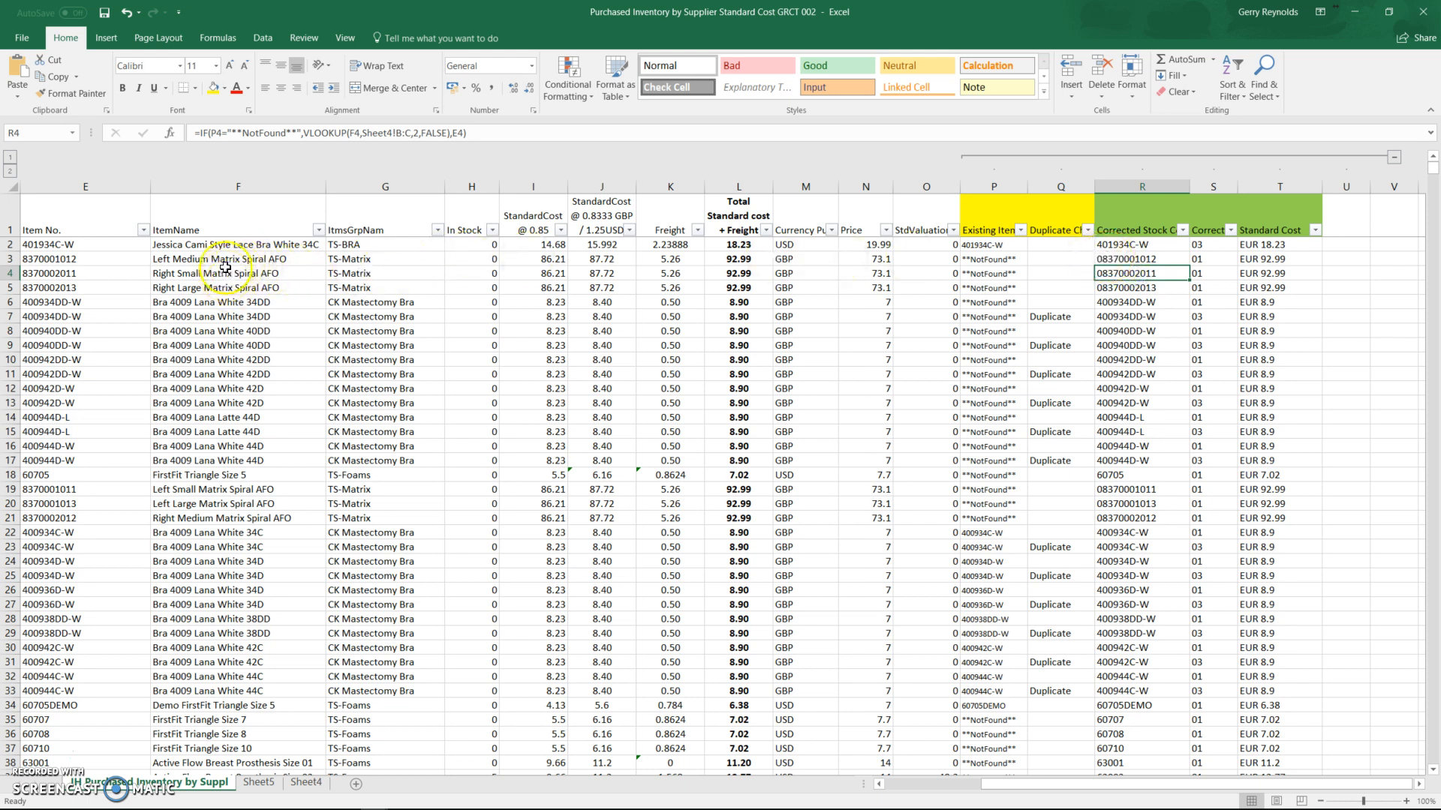
pyautogui.click(303, 782)
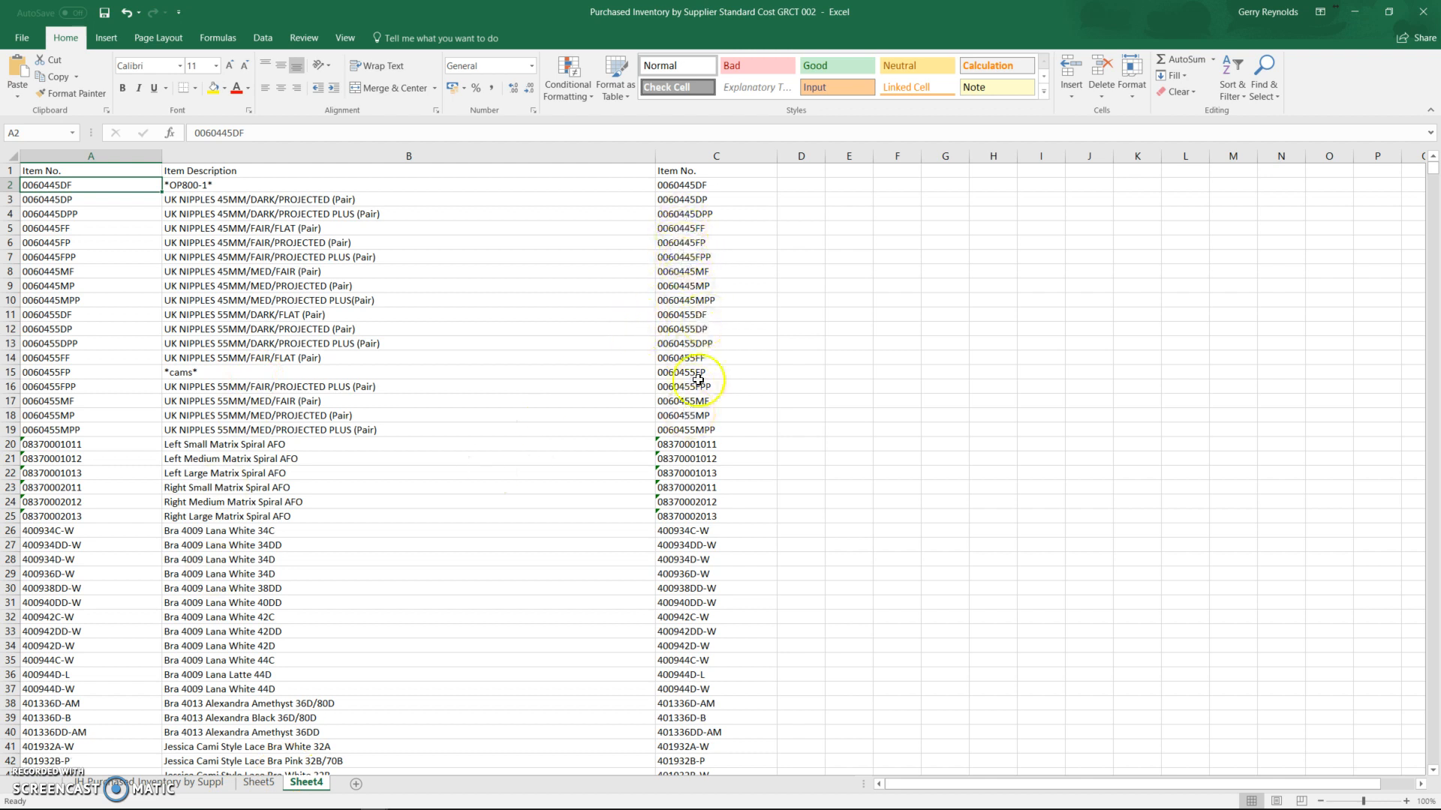
pyautogui.click(206, 782)
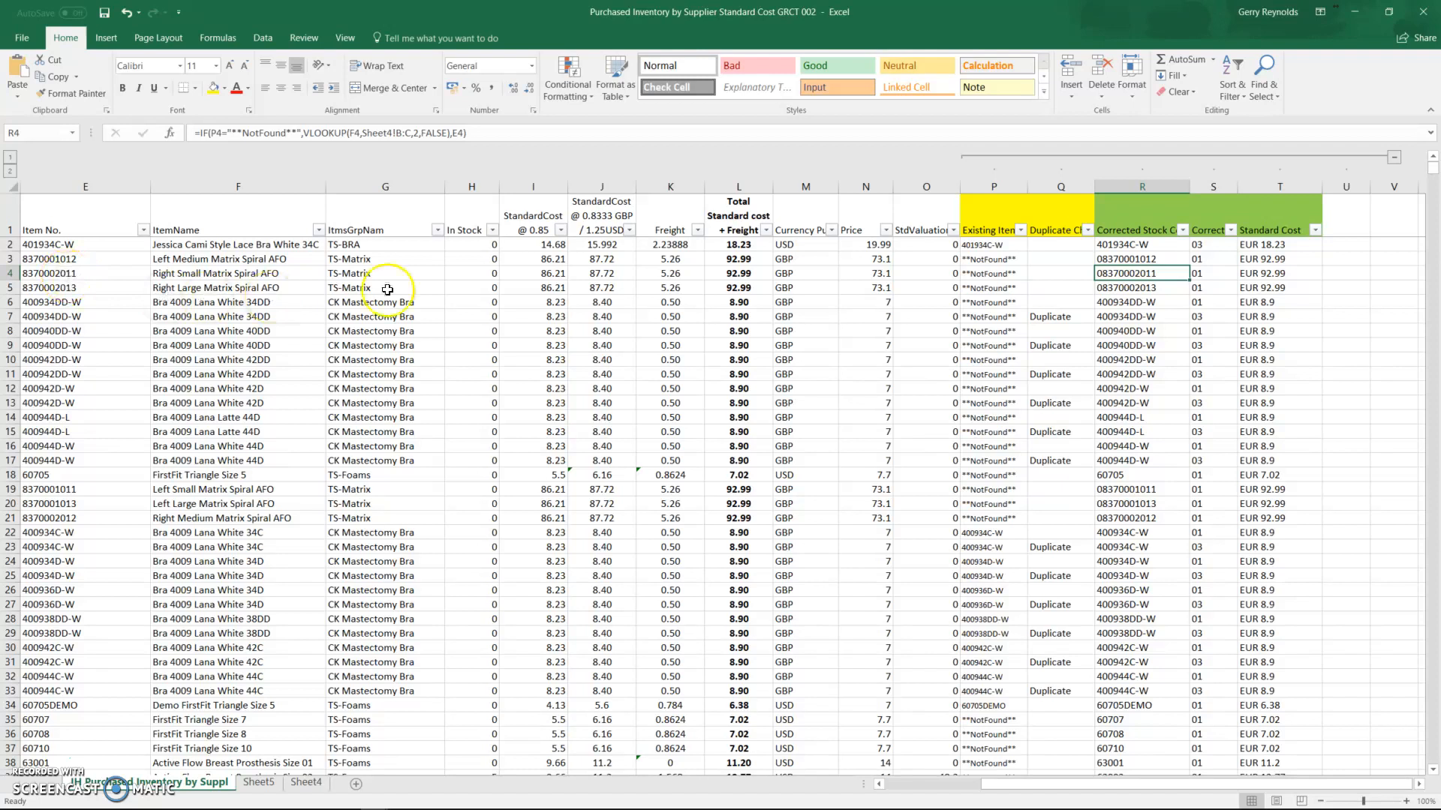
pyautogui.click(1116, 304)
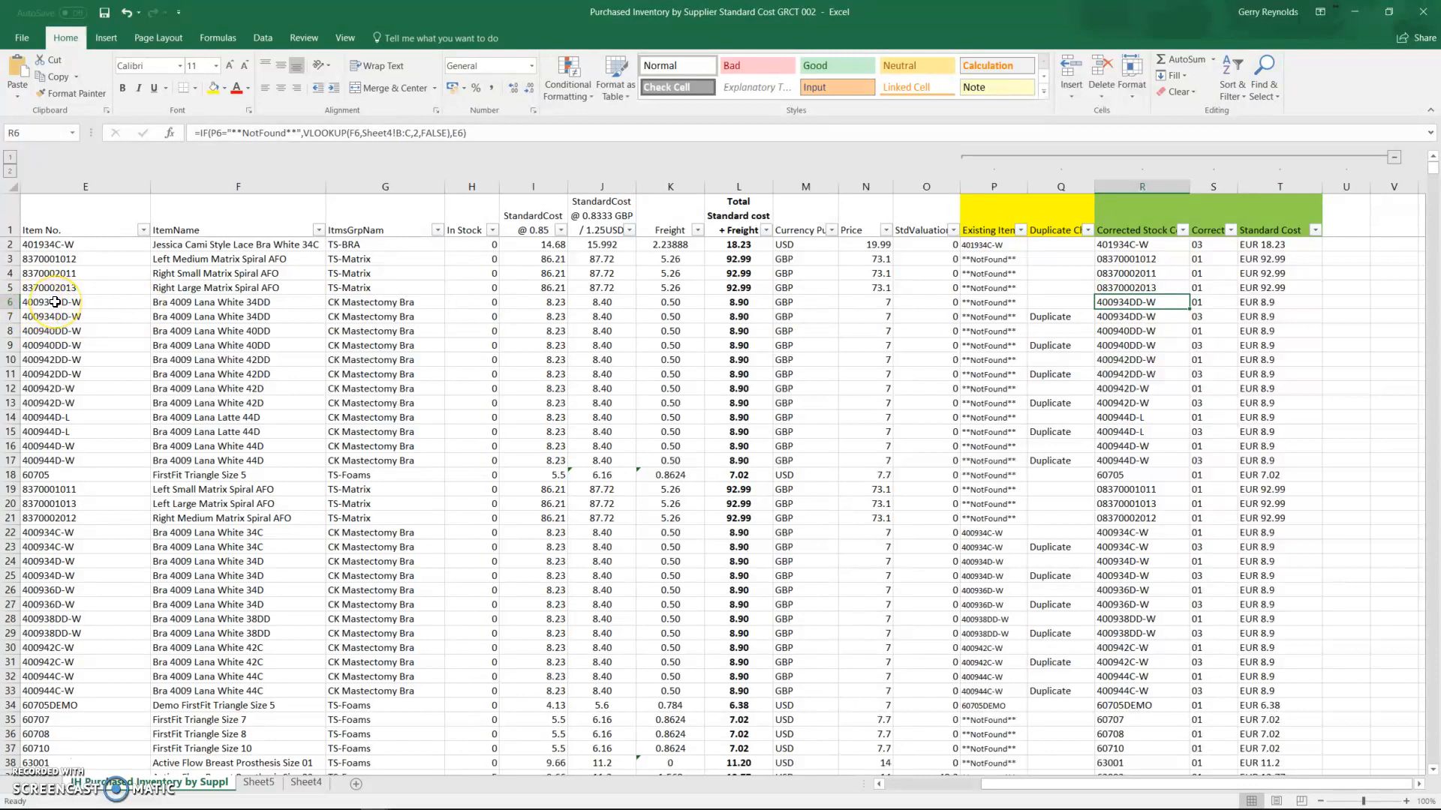
pyautogui.click(305, 782)
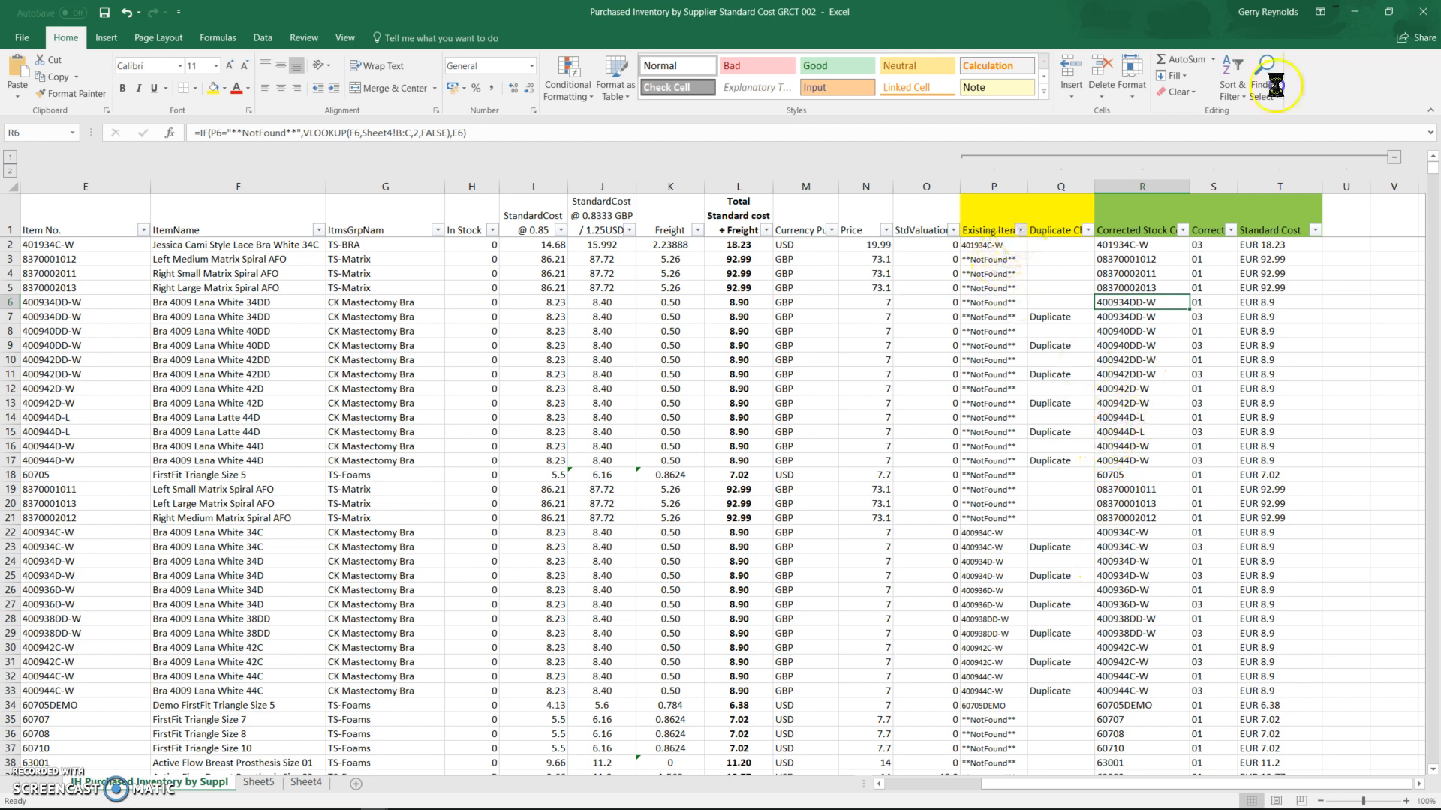
# Filter the Existing ItemCheck column to show only the **NotFound** rows
pyautogui.click(1022, 233)
pyautogui.click(869, 375)
pyautogui.click(869, 387)
pyautogui.click(936, 550)
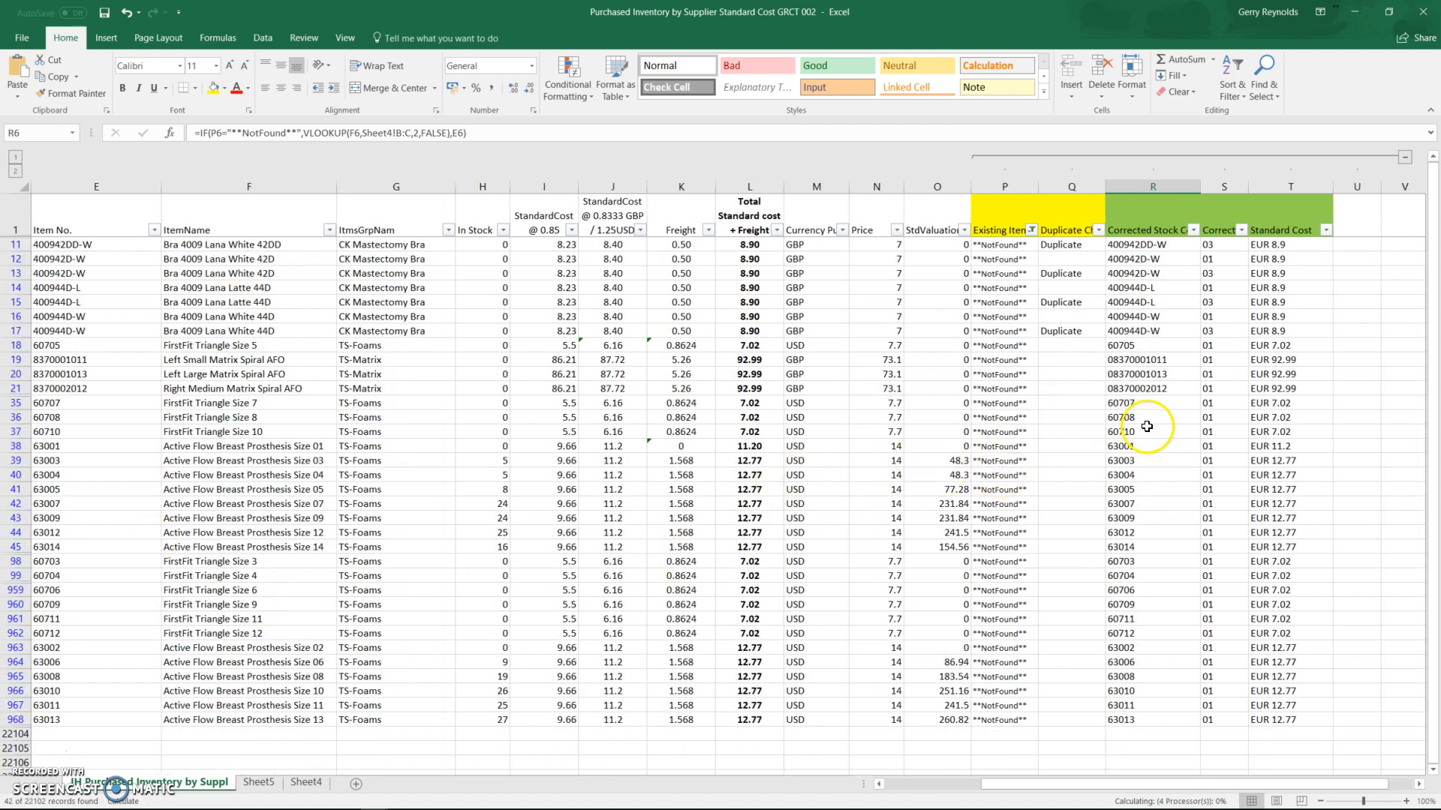
# Compare the filtered unmatched items, including item 63001, with the item list on Sheet4
pyautogui.click(306, 782)
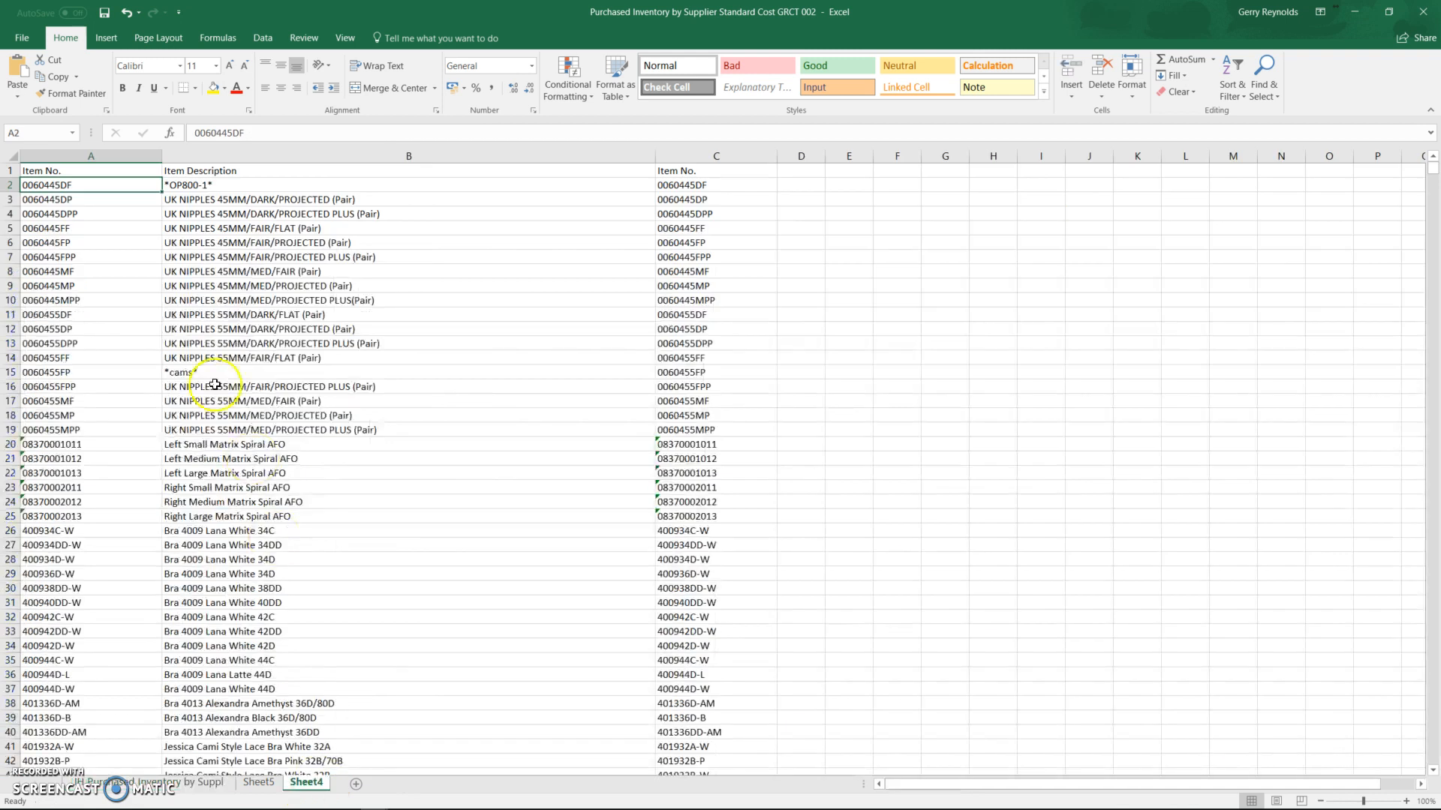
pyautogui.click(126, 786)
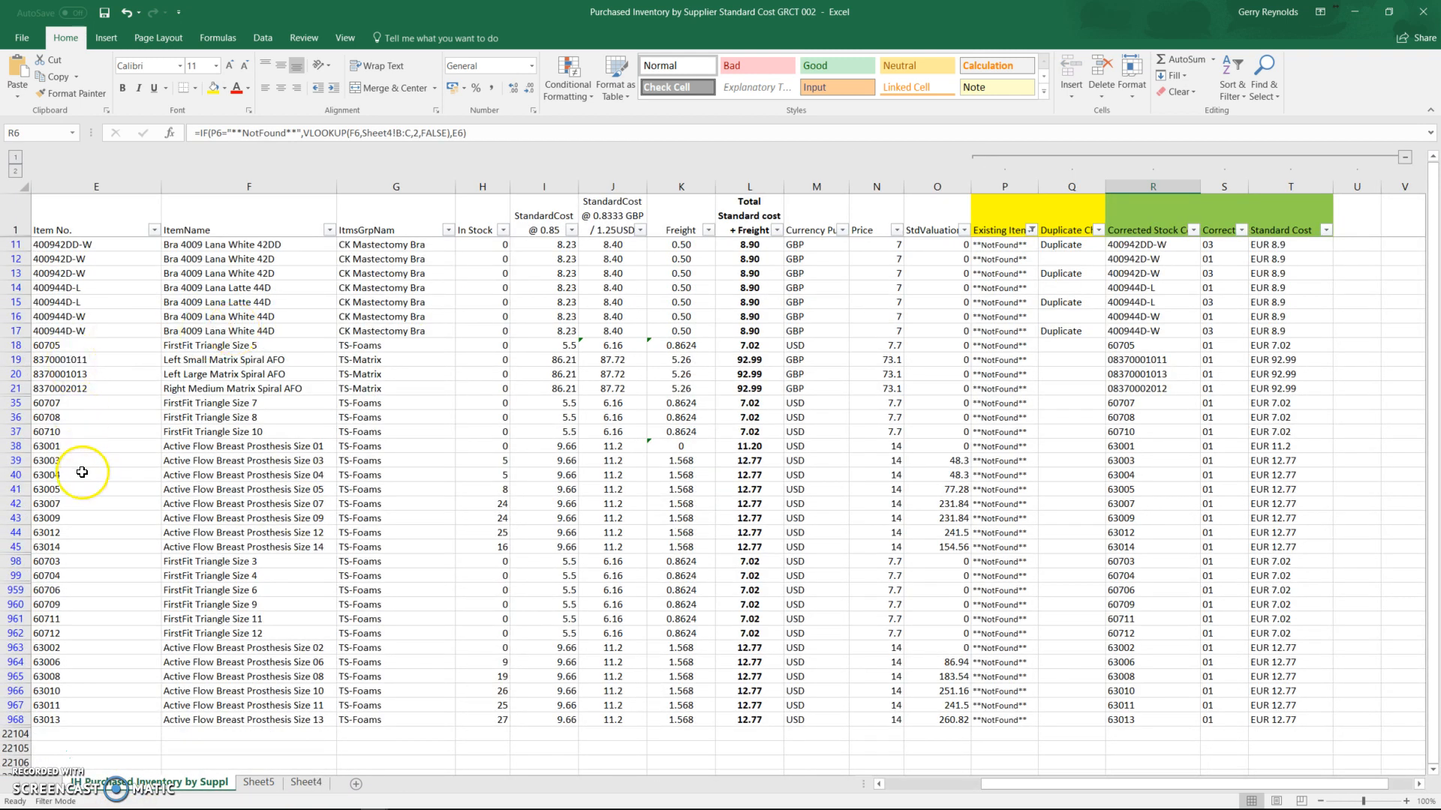
pyautogui.click(55, 446)
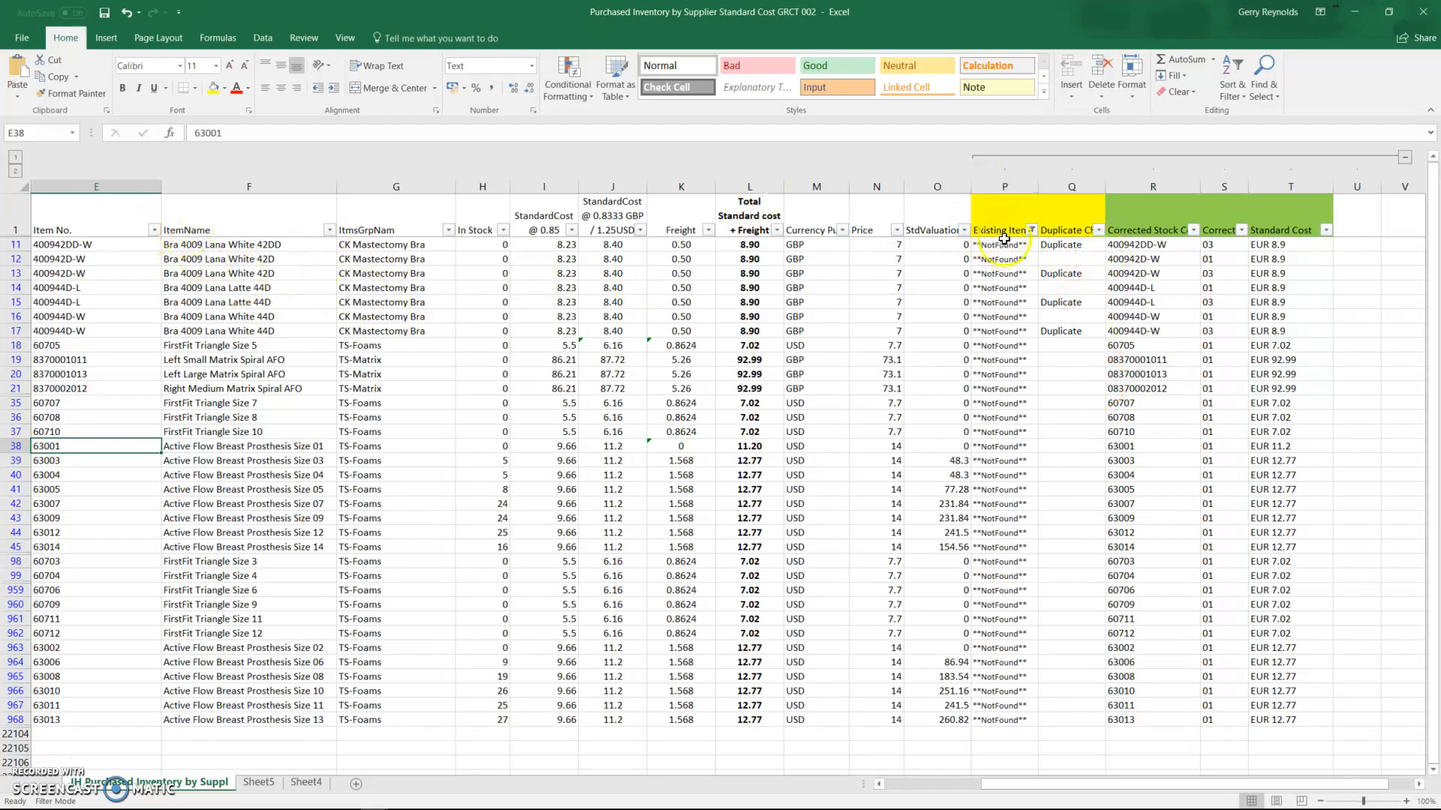
# Reset the Existing ItemCheck filter to show all items and return to the first rows of the sheet
pyautogui.click(1031, 230)
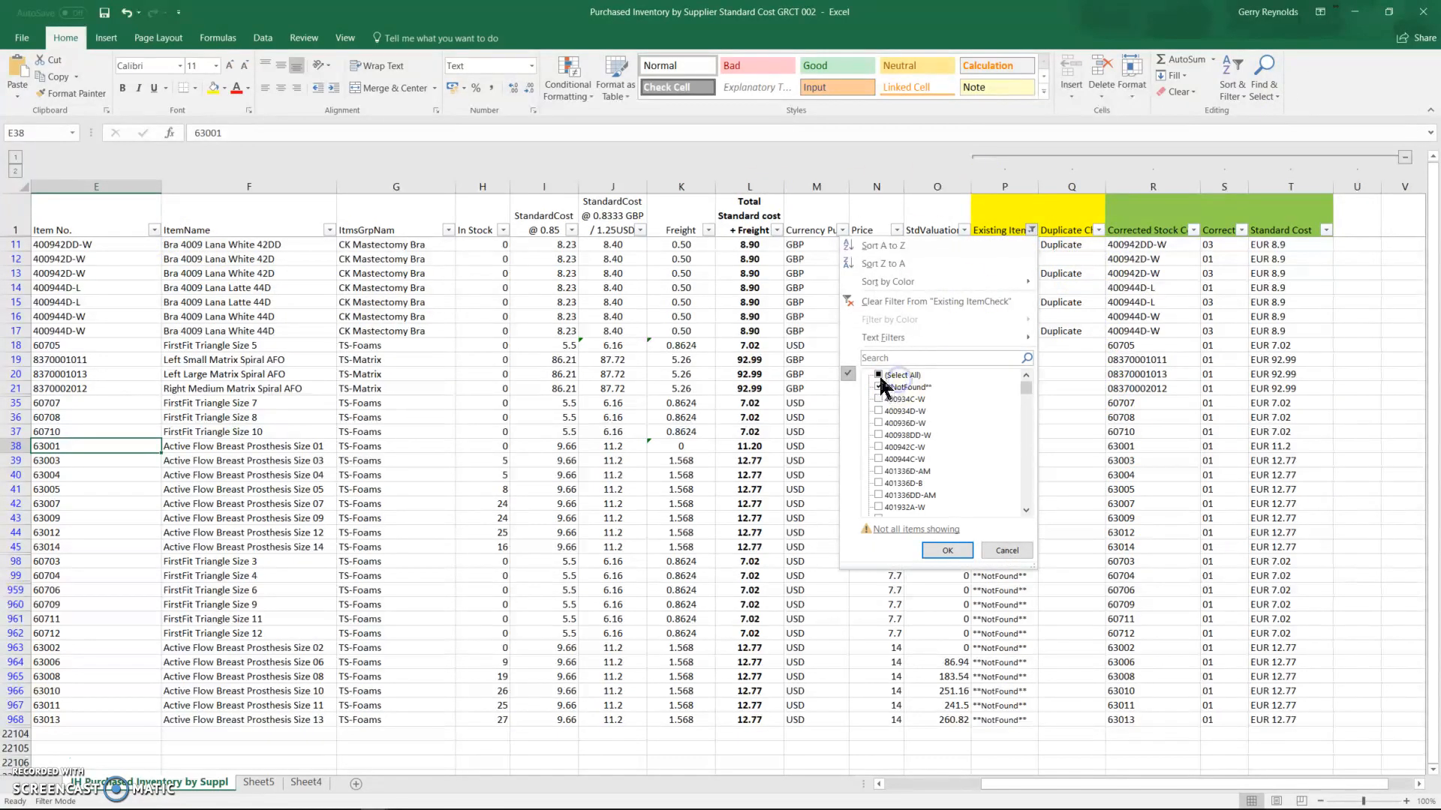
pyautogui.click(878, 376)
pyautogui.click(940, 549)
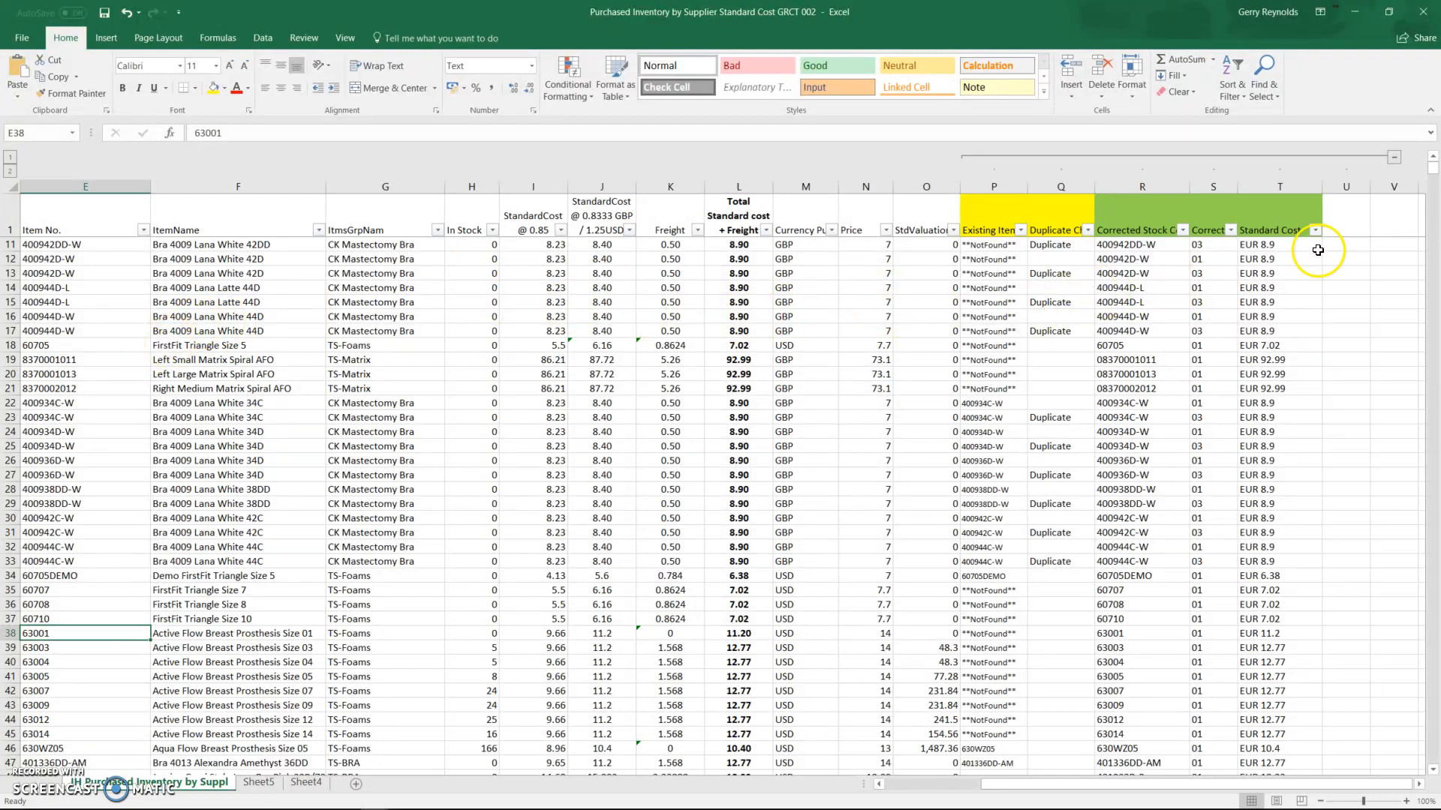
pyautogui.moveTo(1434, 173)
pyautogui.mouseDown()
pyautogui.moveTo(1346, 209)
pyautogui.moveTo(1432, 177)
pyautogui.moveTo(1434, 162)
pyautogui.mouseUp()
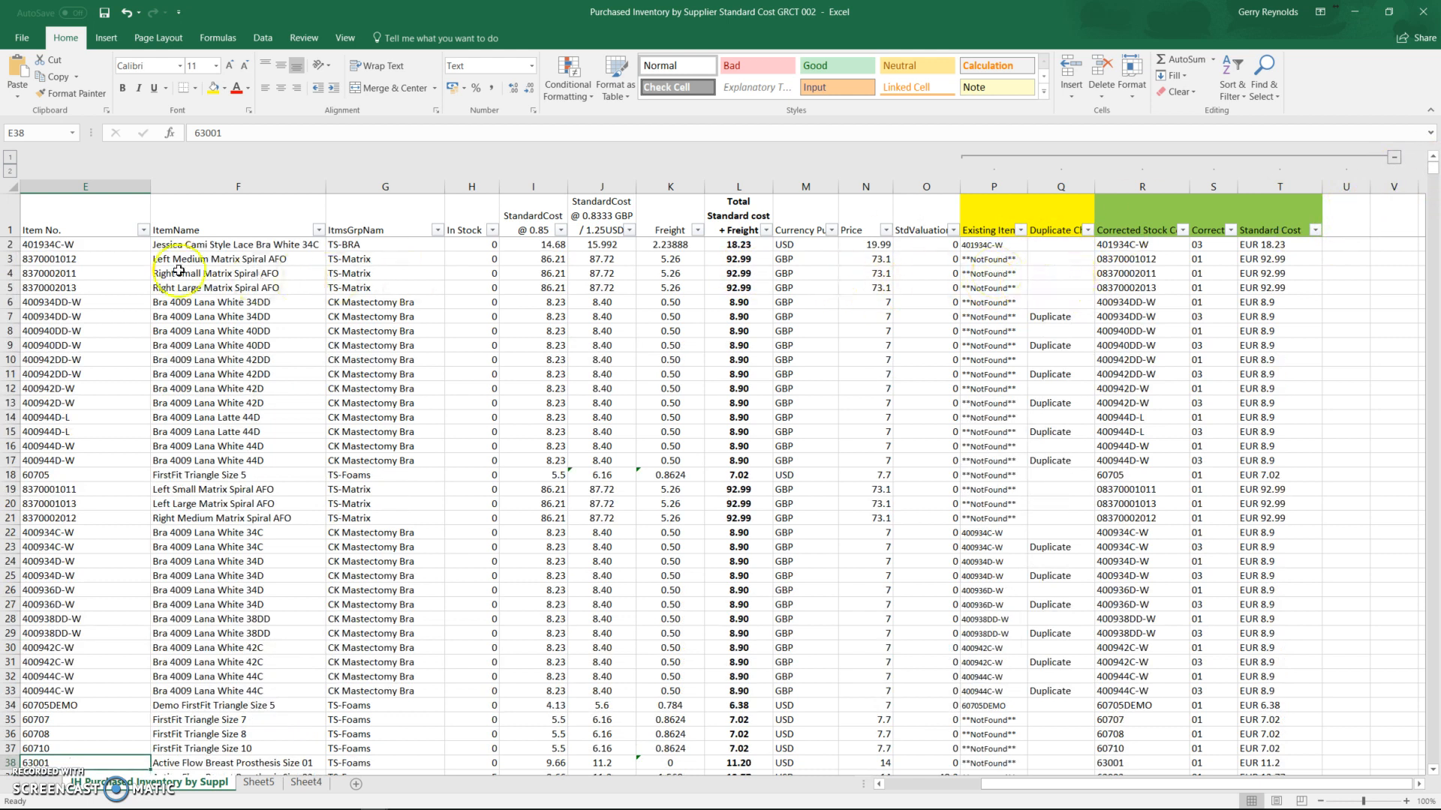
# Start a custom sort of the whole sheet with Corrected Stock Code as the first sort key
pyautogui.click(13, 187)
pyautogui.click(262, 38)
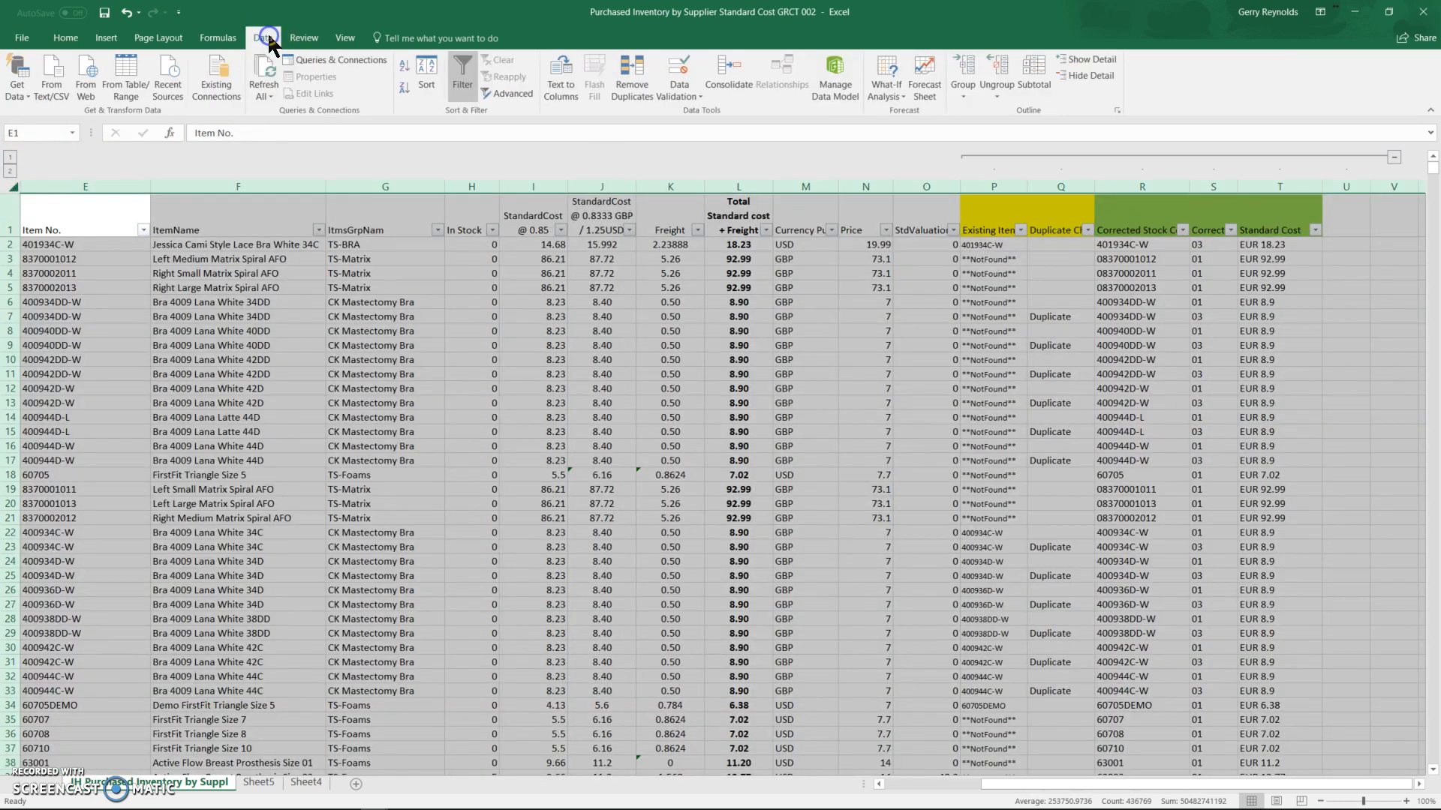
pyautogui.click(422, 84)
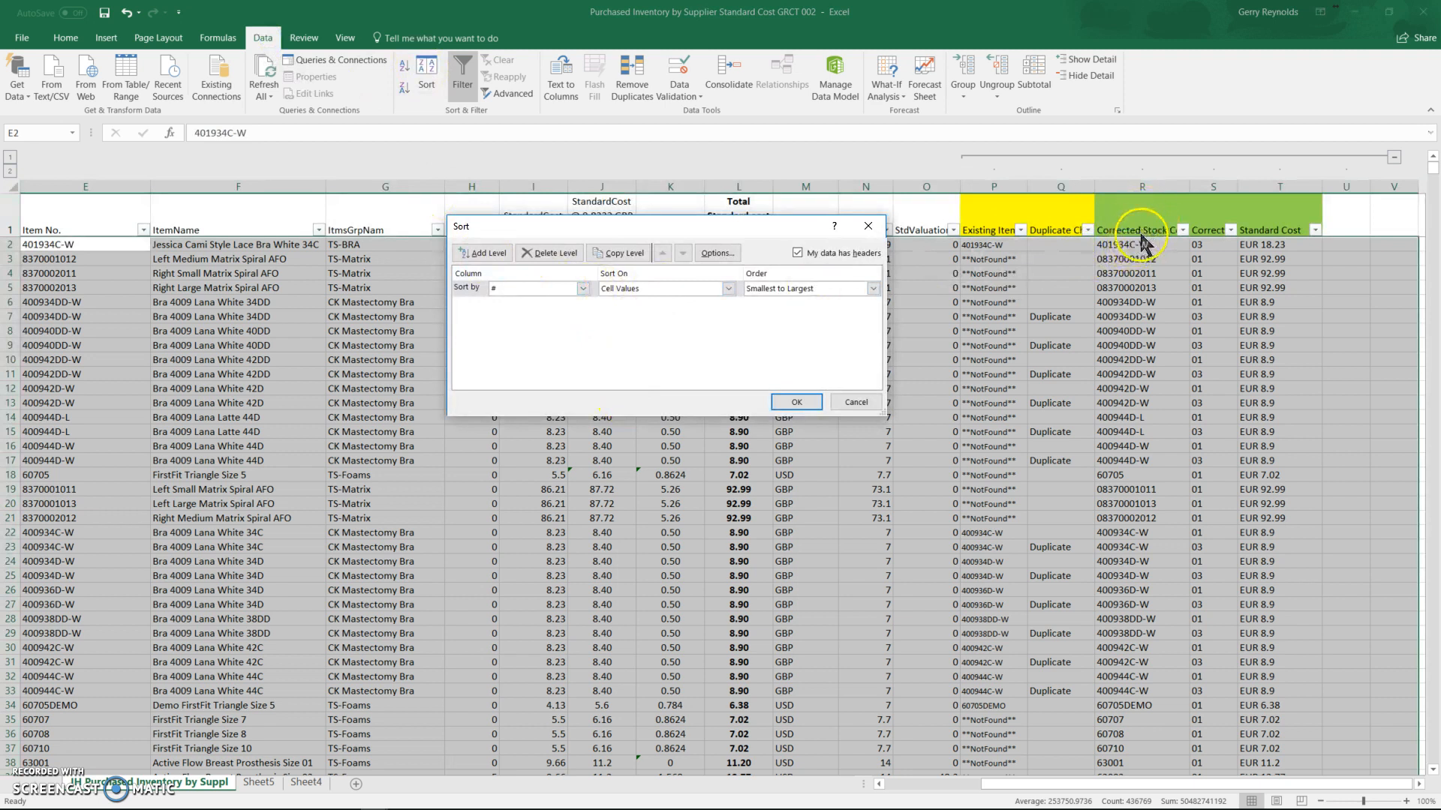
pyautogui.click(582, 288)
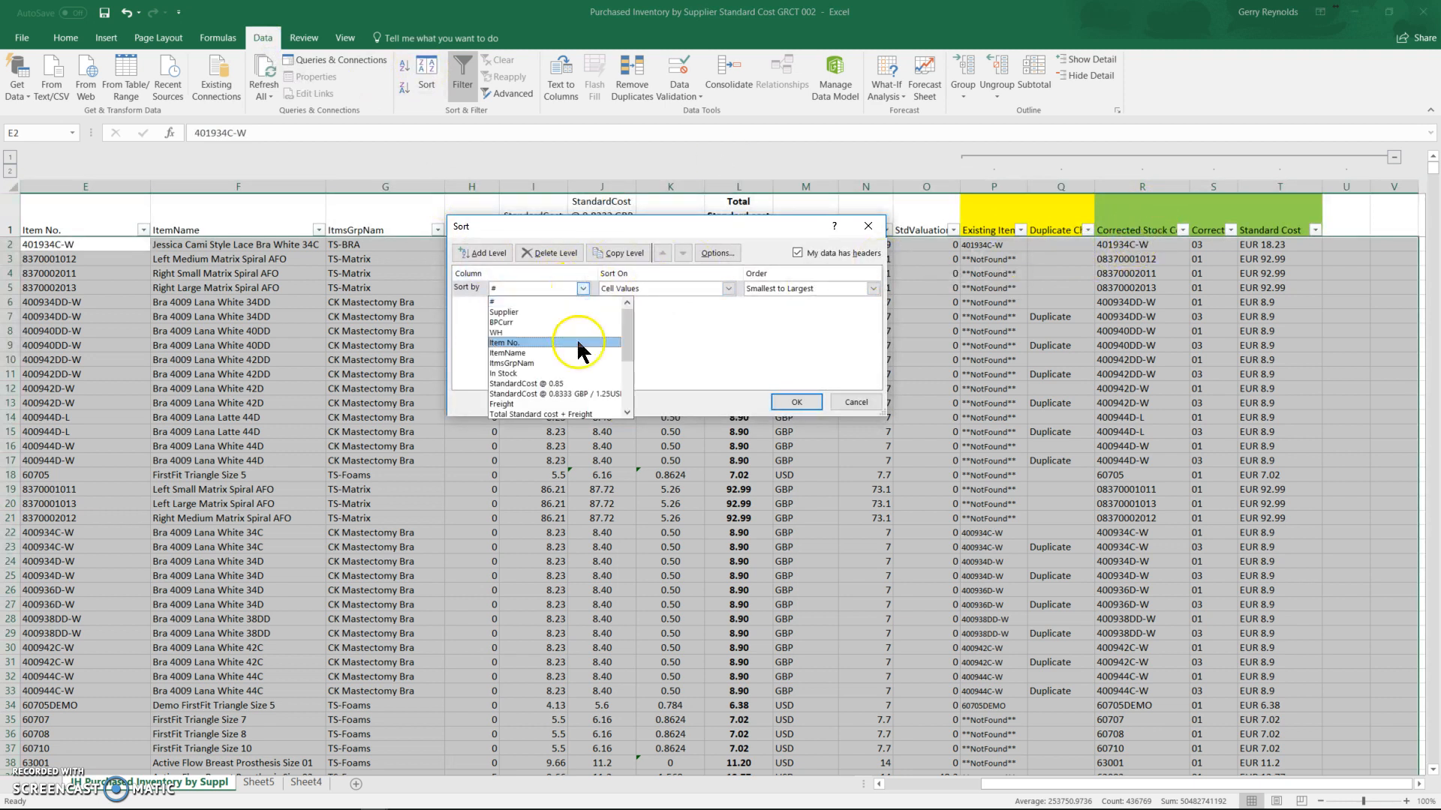
pyautogui.scroll(-4, 627, 398)
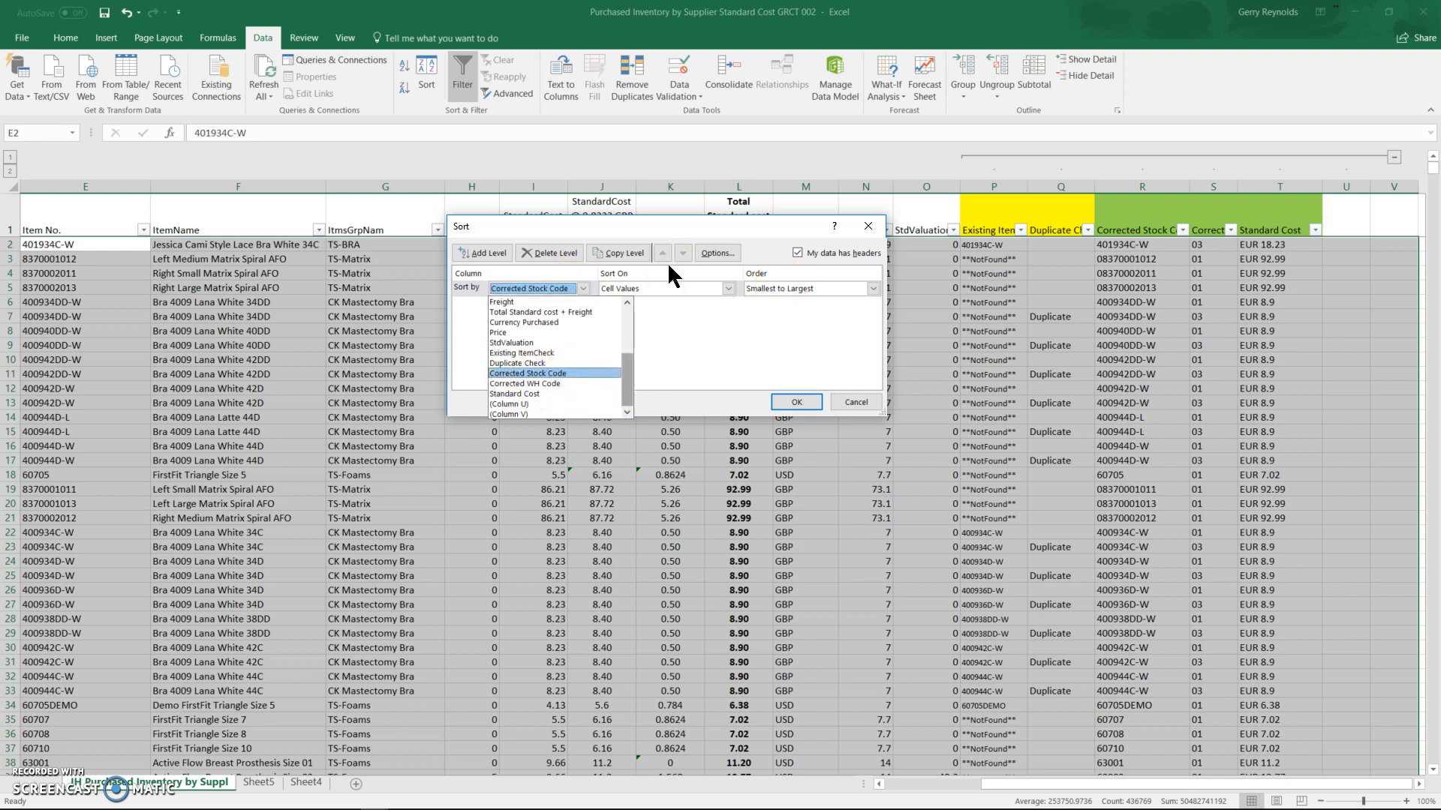
pyautogui.click(529, 373)
# Add a second sort level on In Stock, ordered Largest to Smallest
pyautogui.click(484, 254)
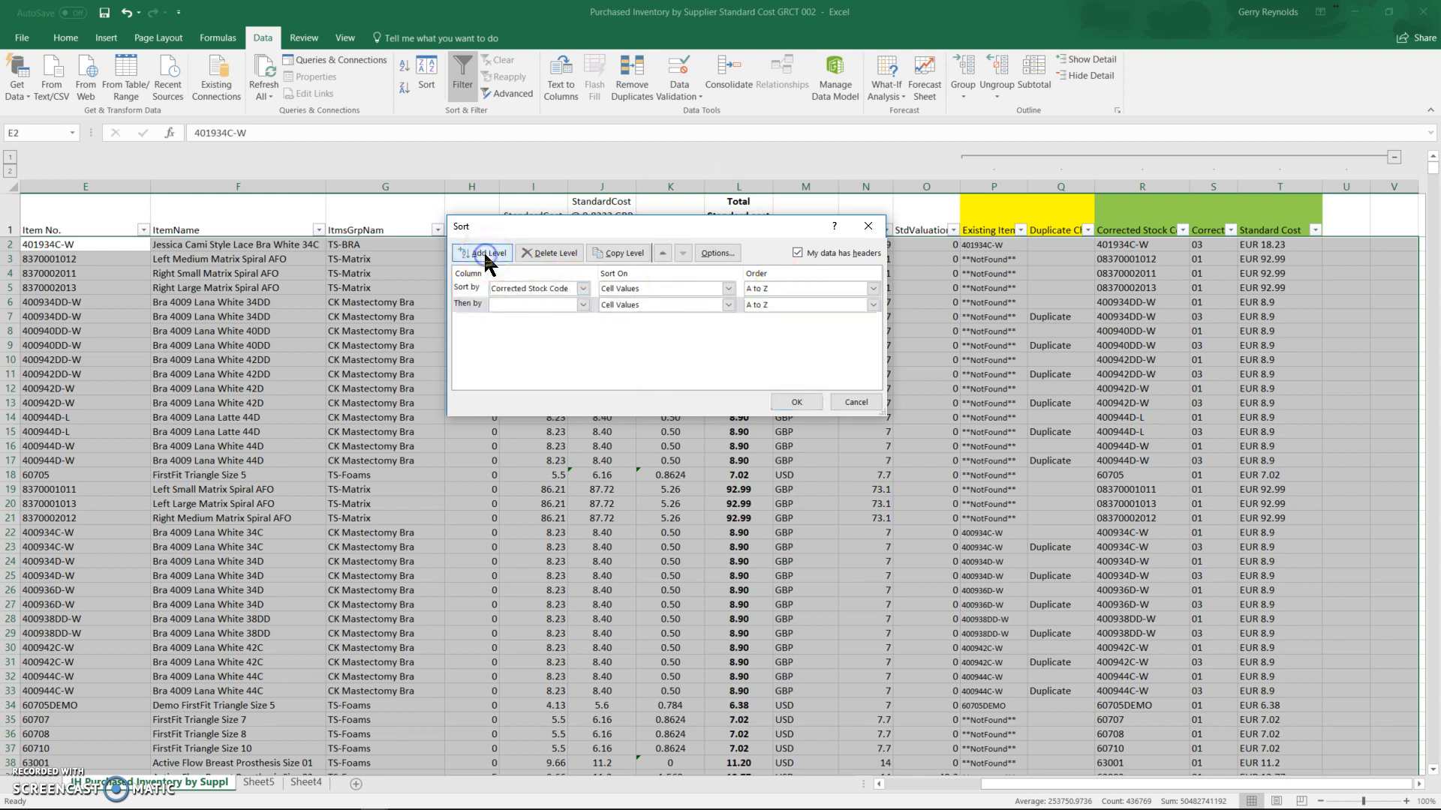
pyautogui.click(582, 304)
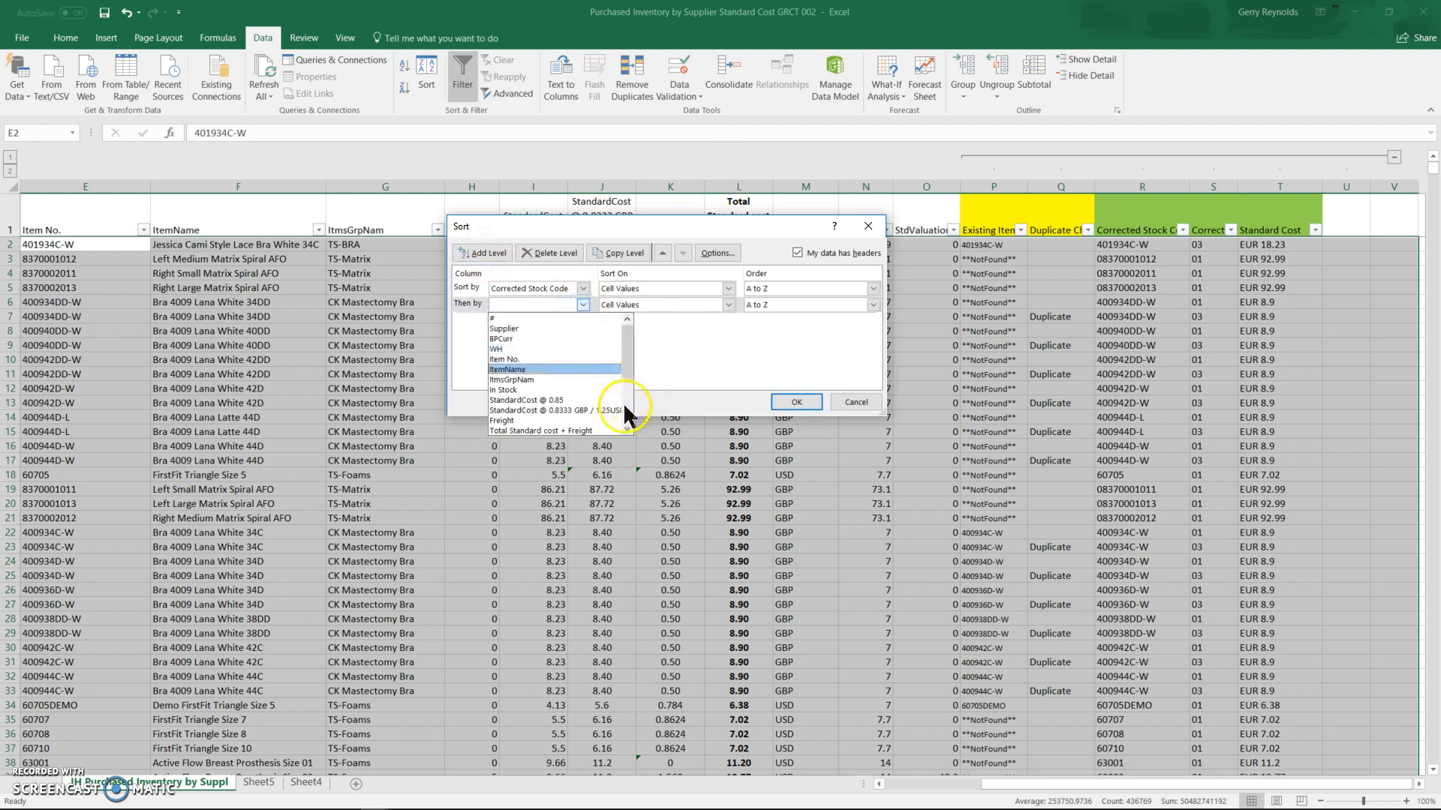
pyautogui.click(627, 409)
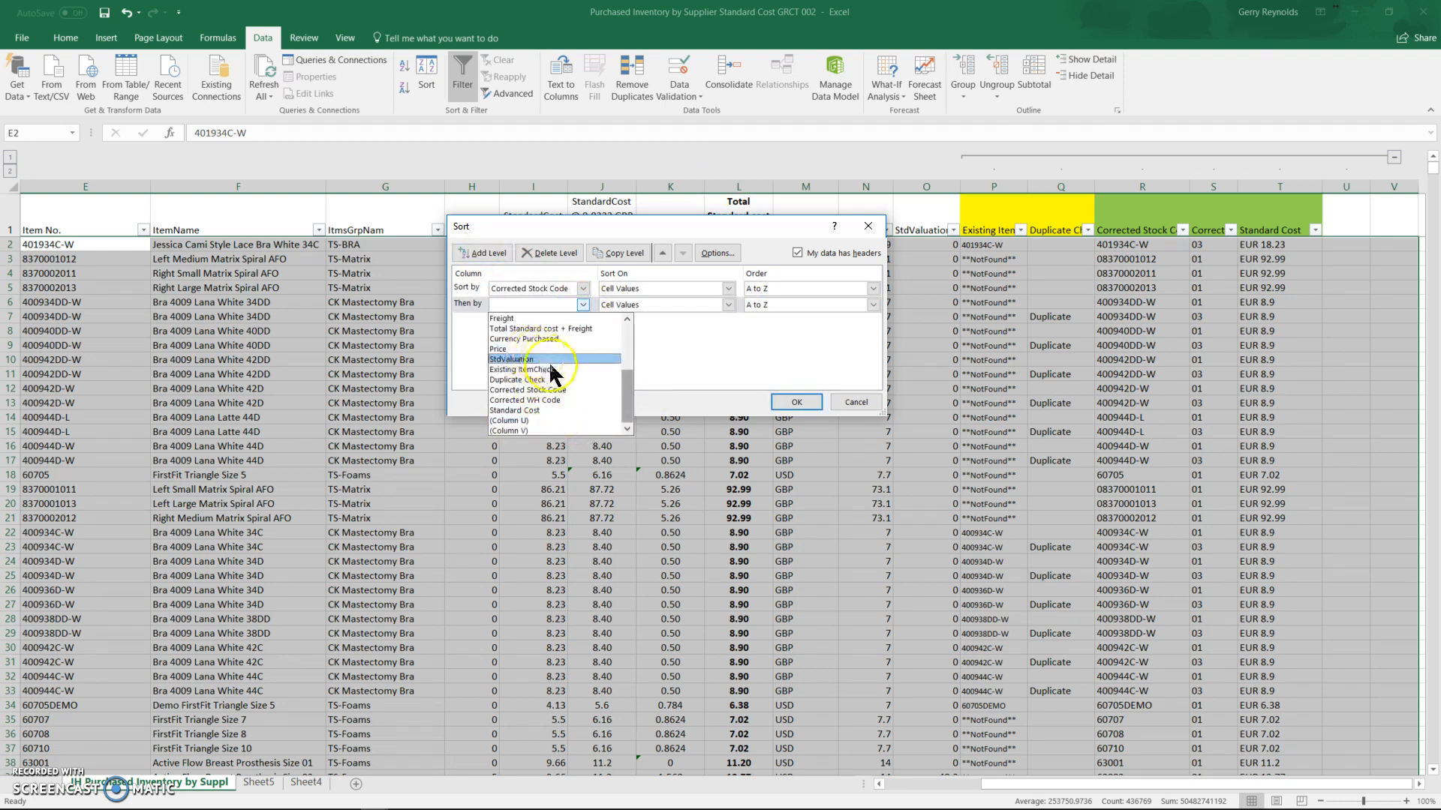
pyautogui.scroll(5, 630, 367)
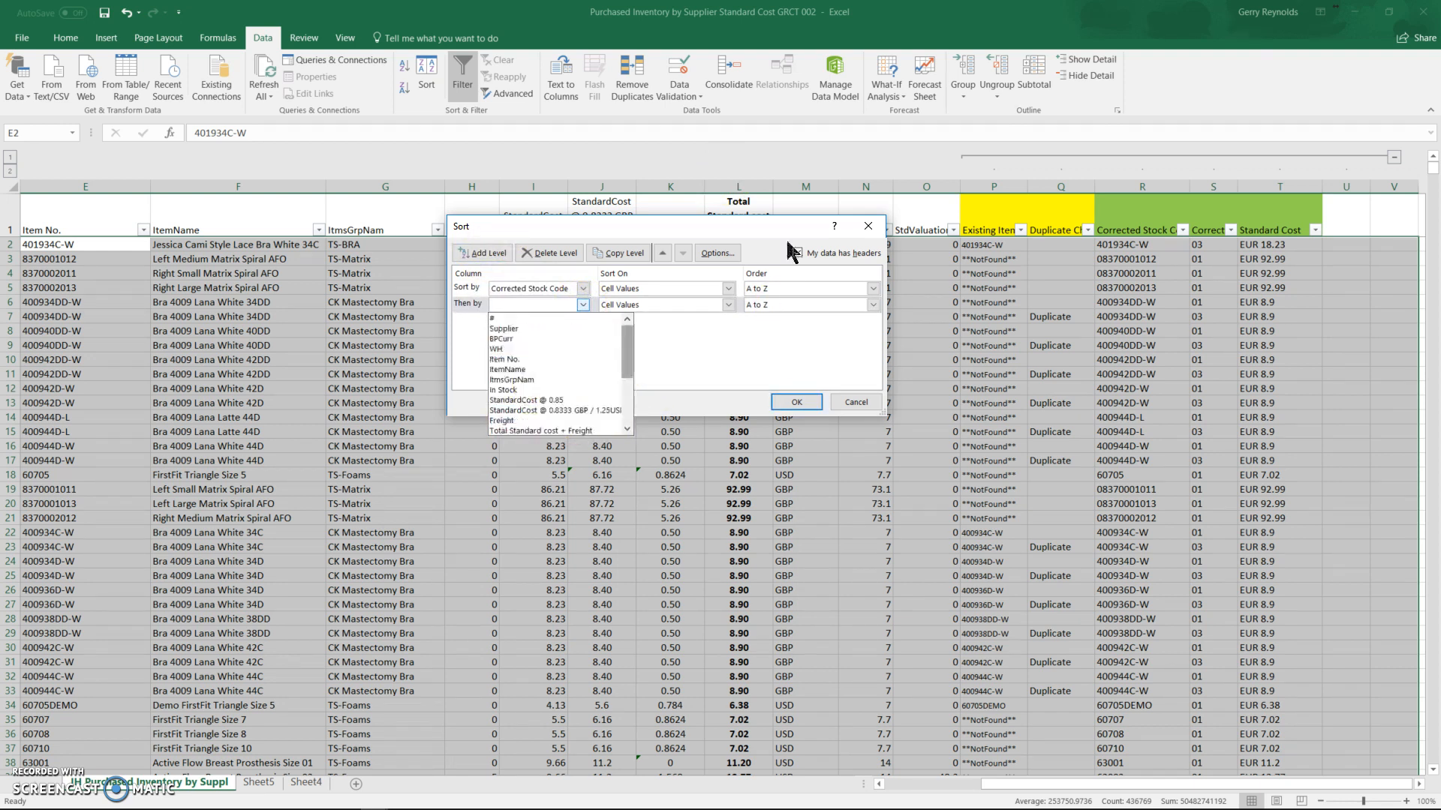
pyautogui.click(523, 390)
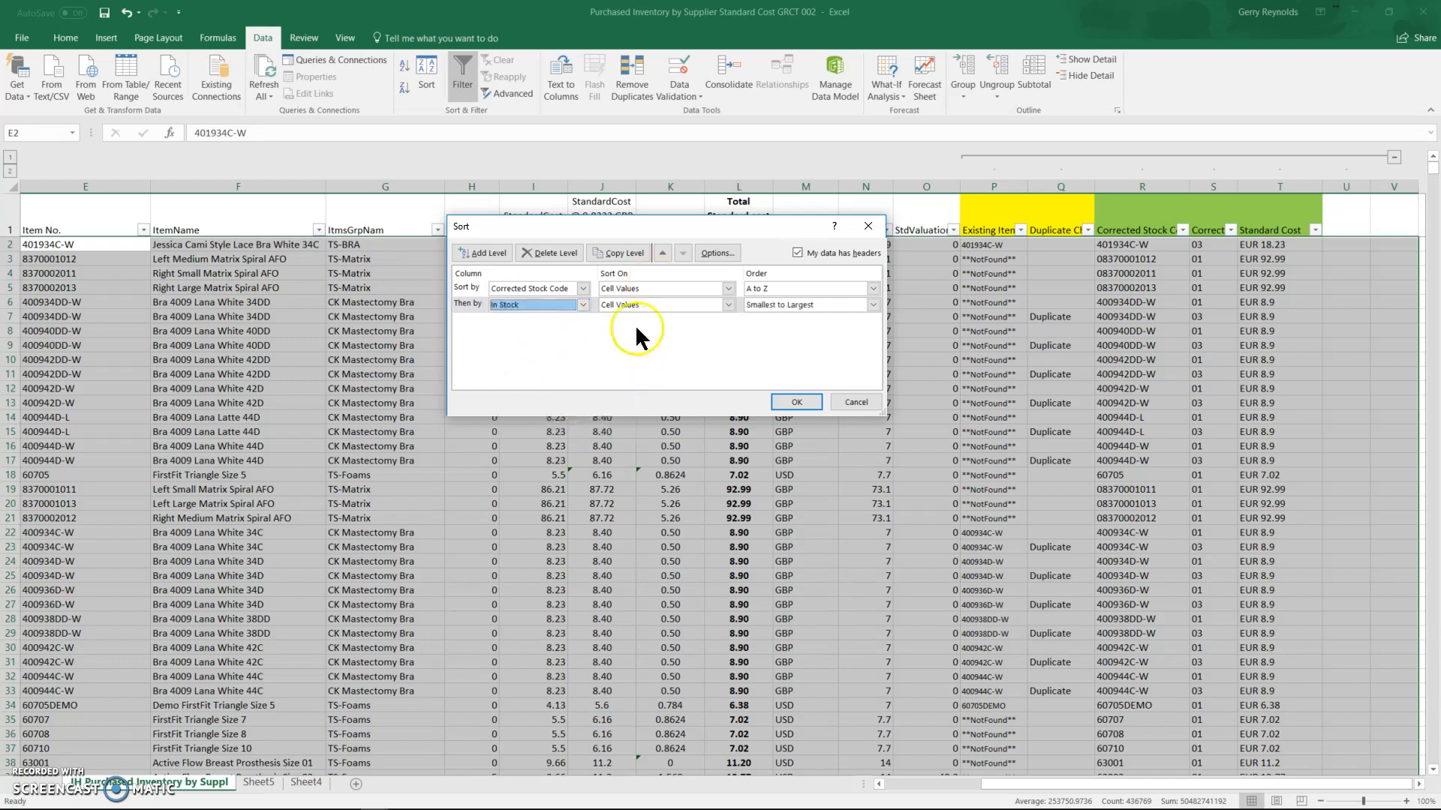
pyautogui.click(873, 304)
pyautogui.click(780, 329)
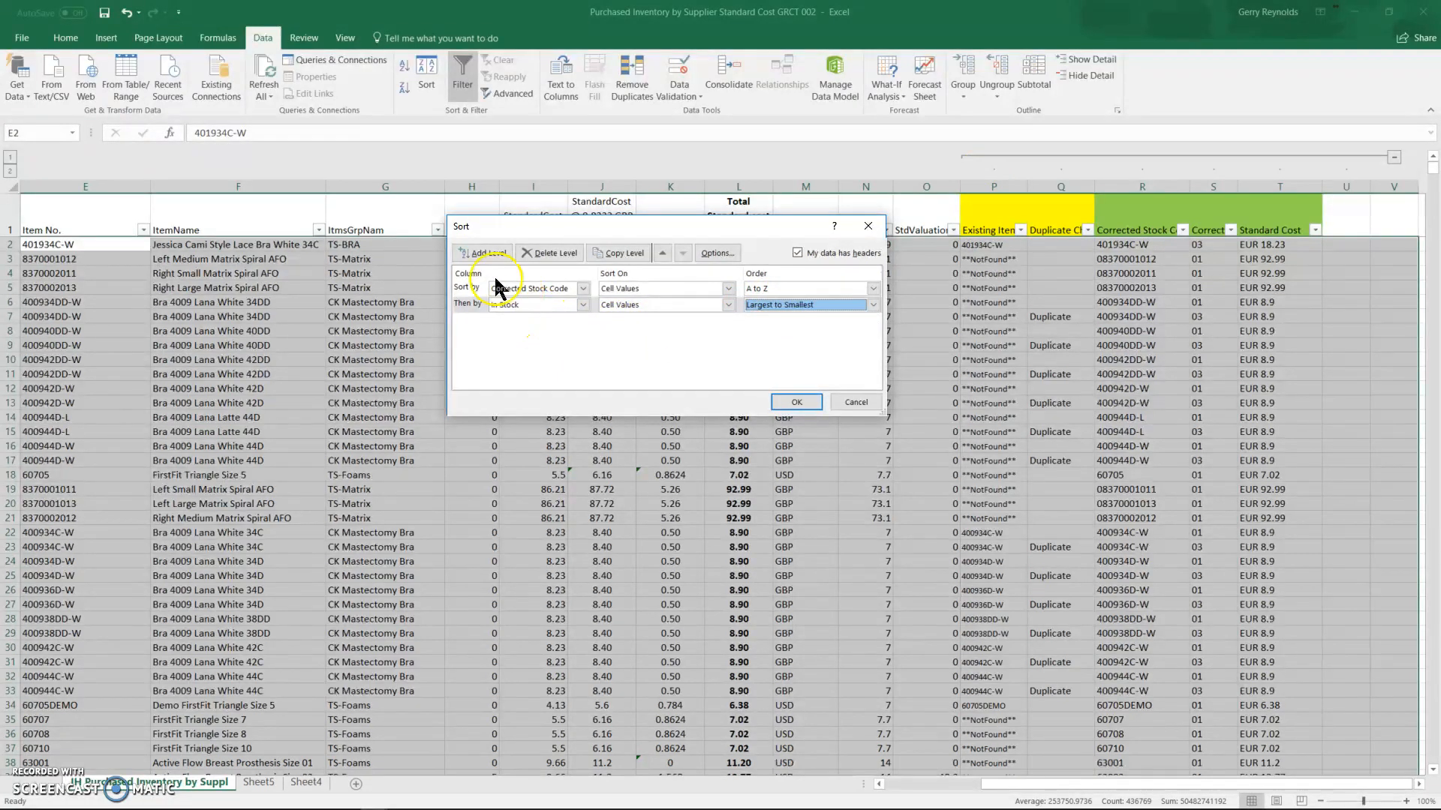
# Add a third sort level on Corrected WH Code and apply the sort, treating anything that looks like a number as a number
pyautogui.click(480, 253)
pyautogui.click(583, 321)
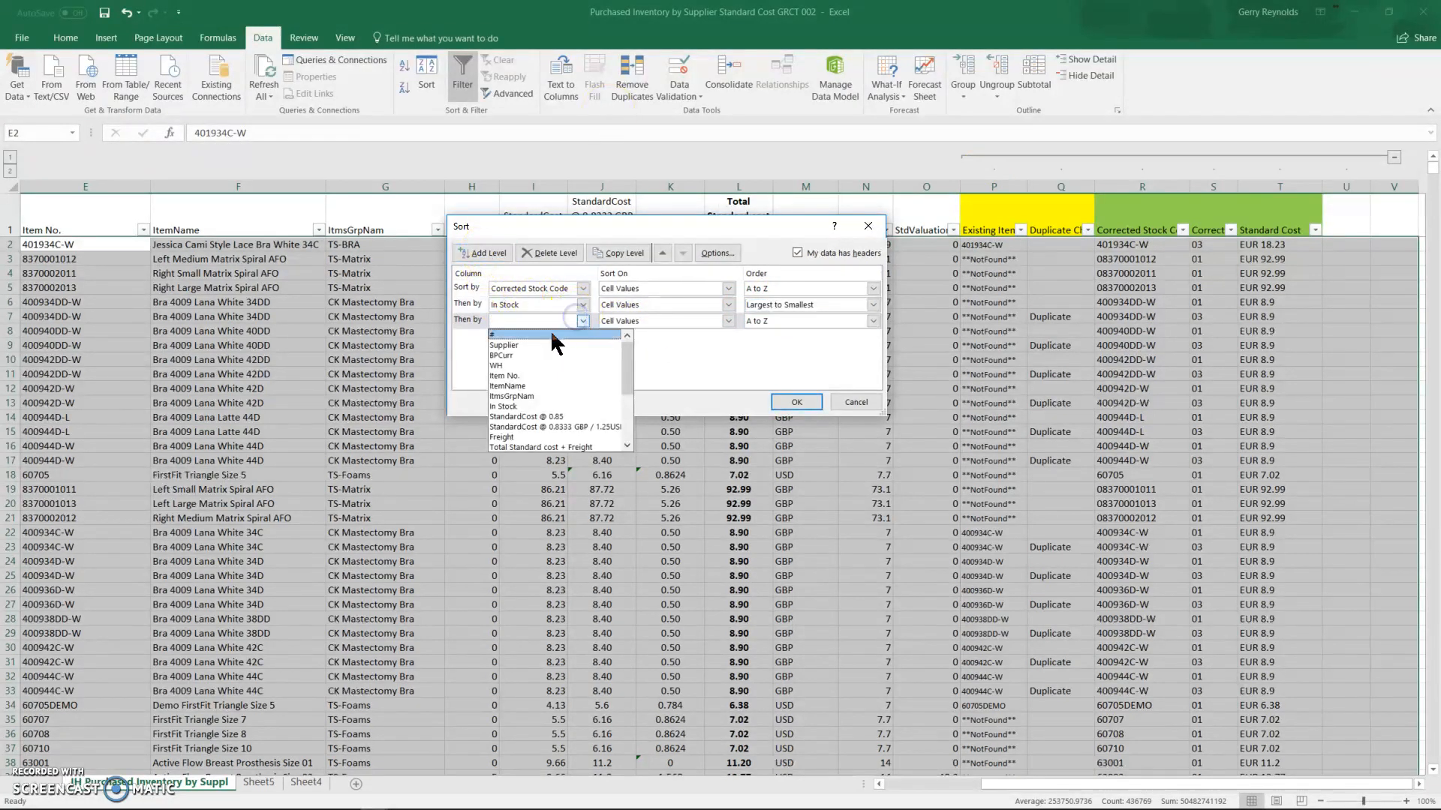
pyautogui.click(583, 426)
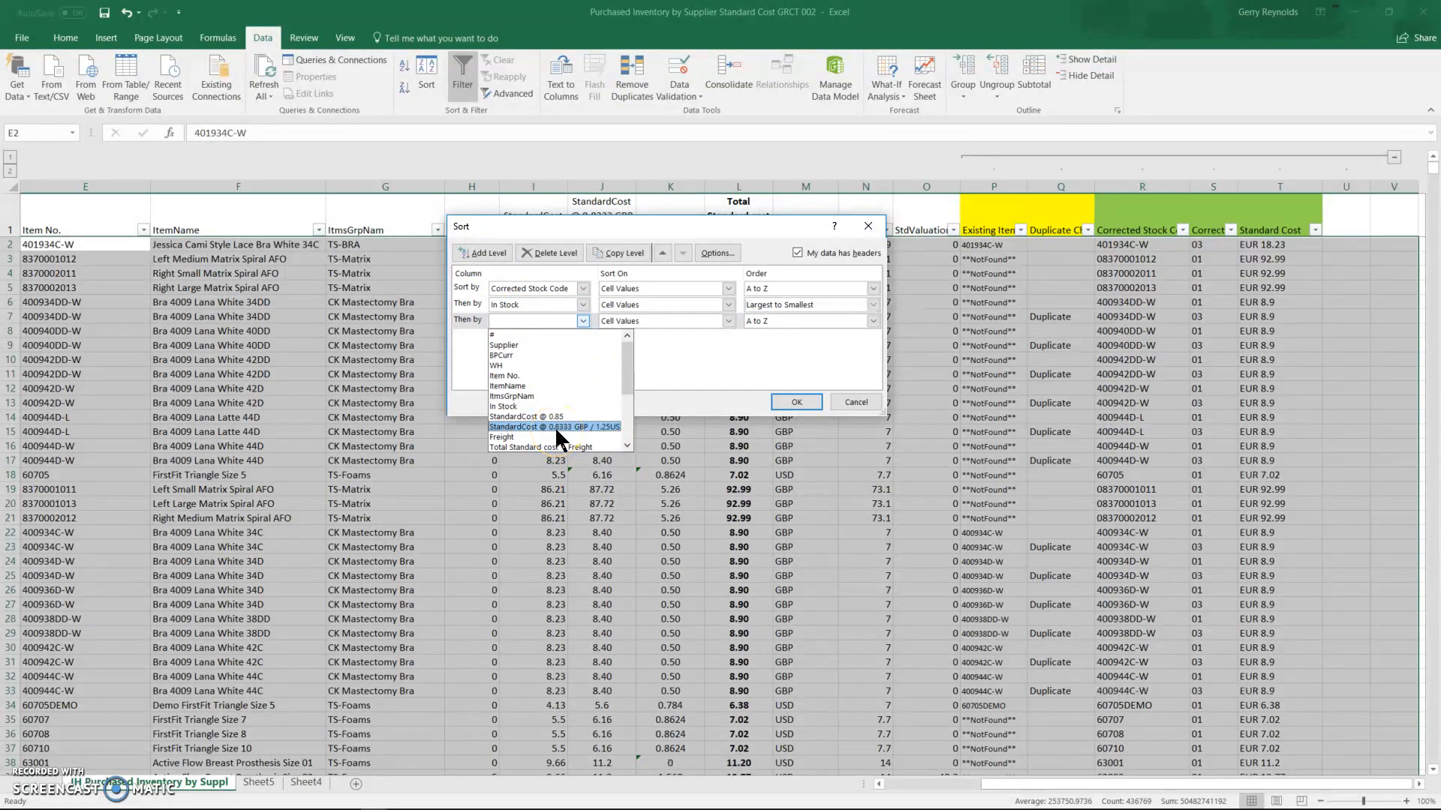
pyautogui.click(504, 368)
pyautogui.scroll(-6, 556, 408)
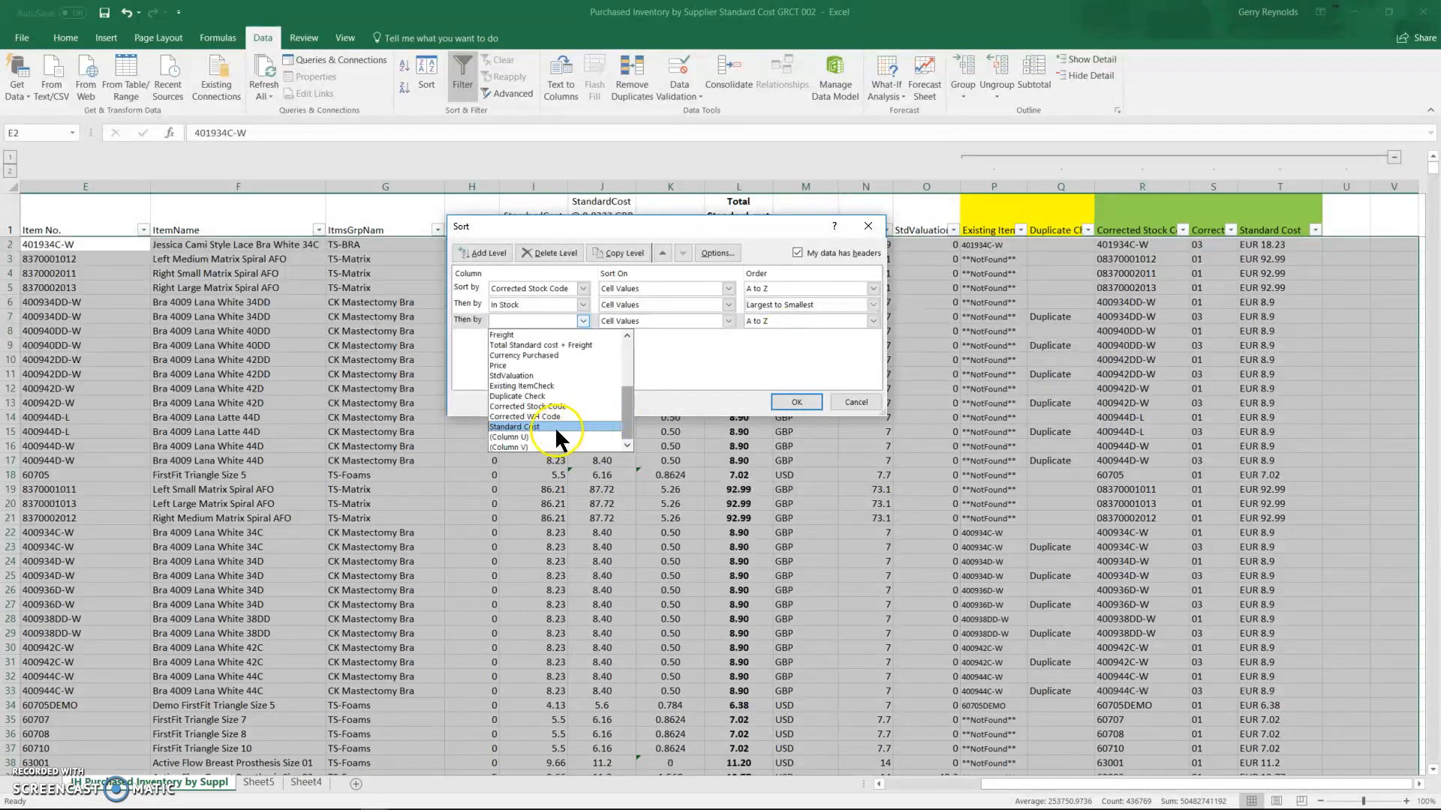
pyautogui.click(538, 417)
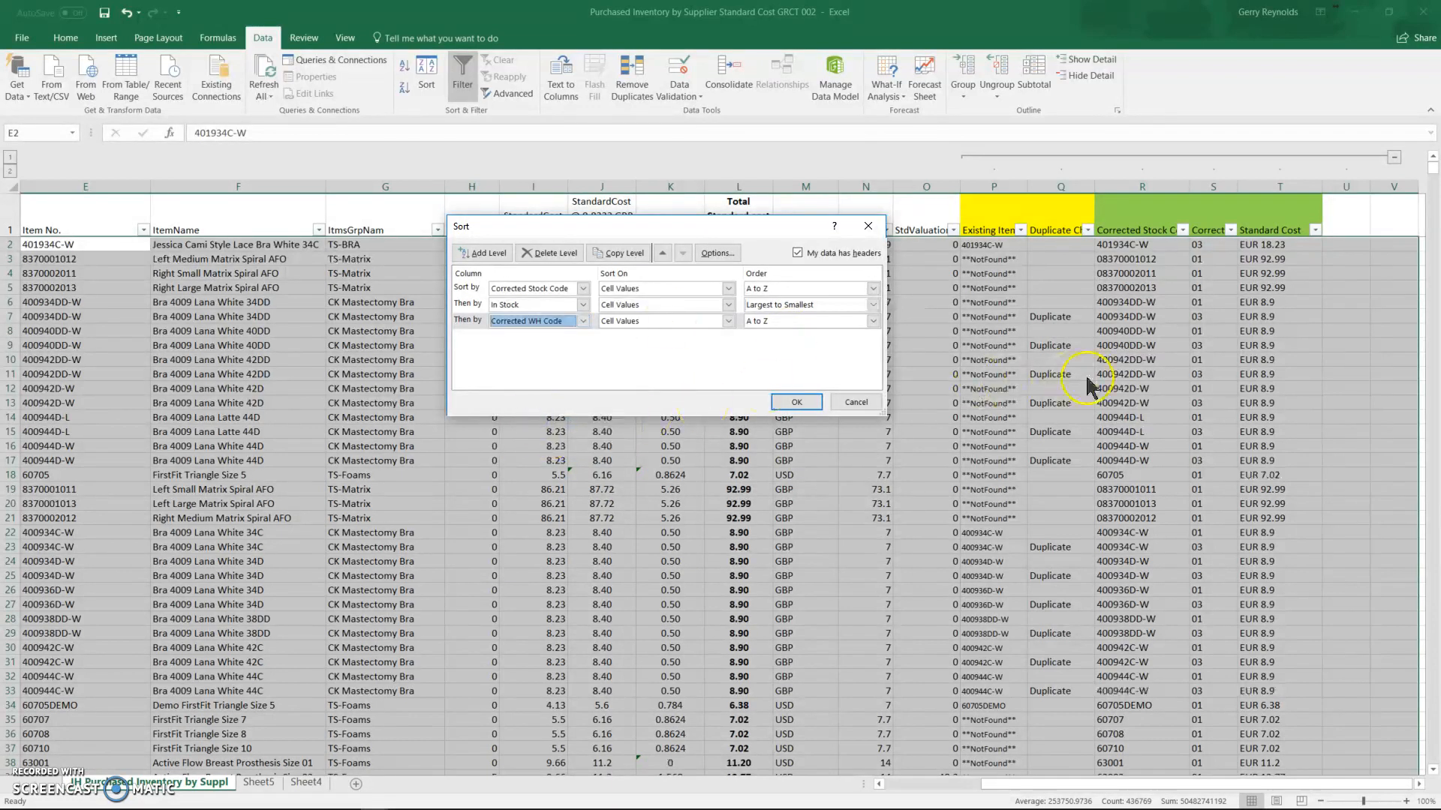
pyautogui.click(790, 401)
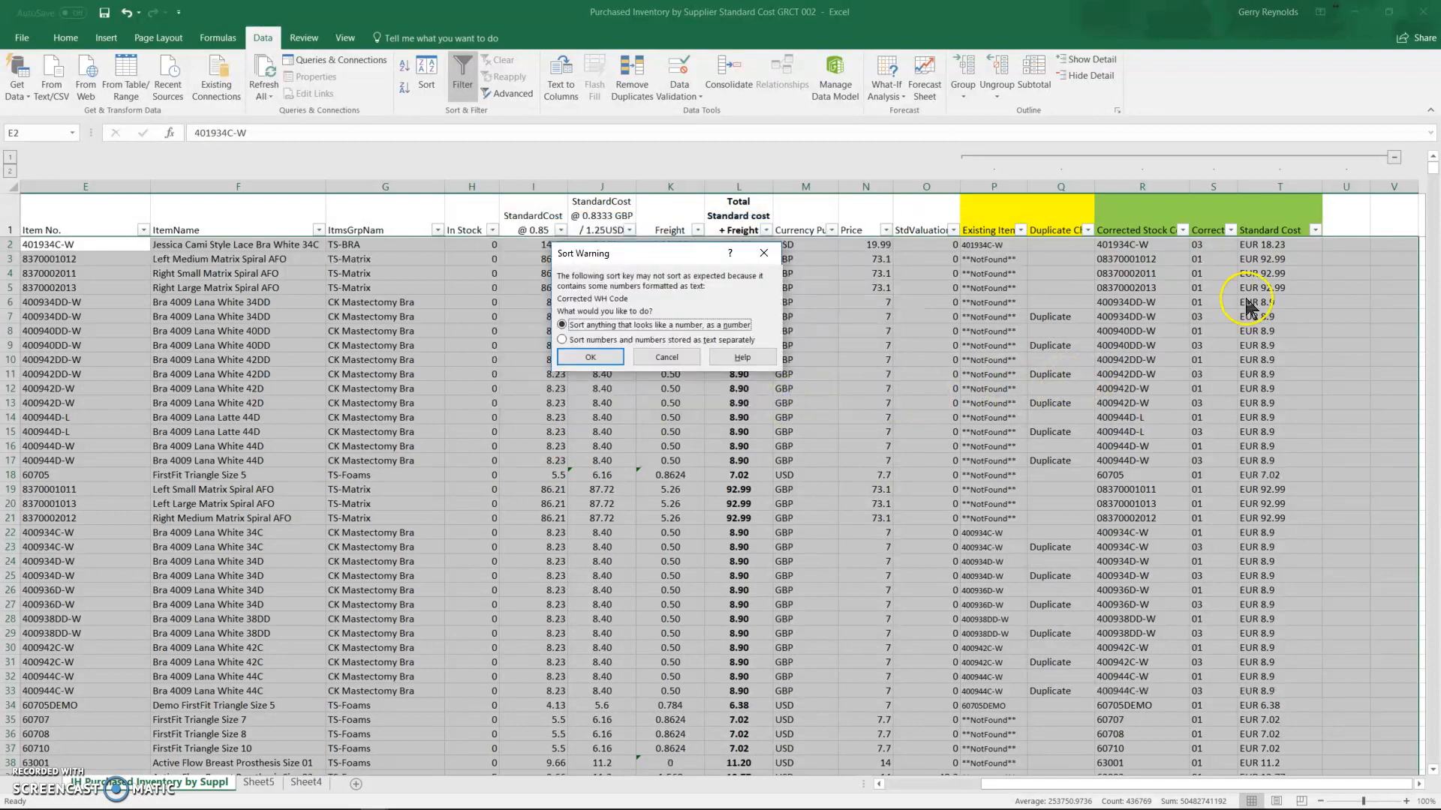
pyautogui.click(595, 363)
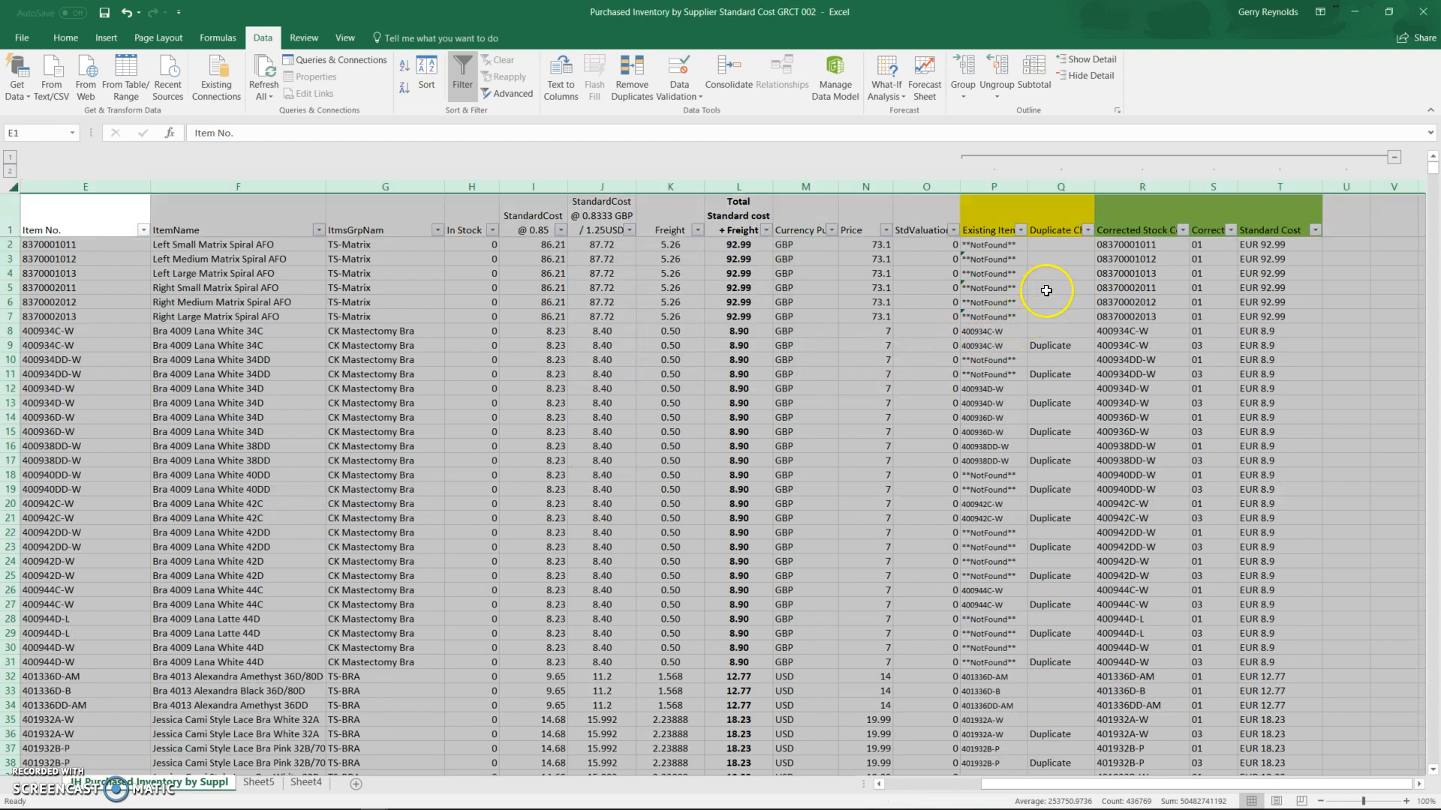
# Examine the corrected stock code and duplicate check formulas in row 2, and compare the stock and warehouse codes in rows 8 and 9
pyautogui.click(1132, 251)
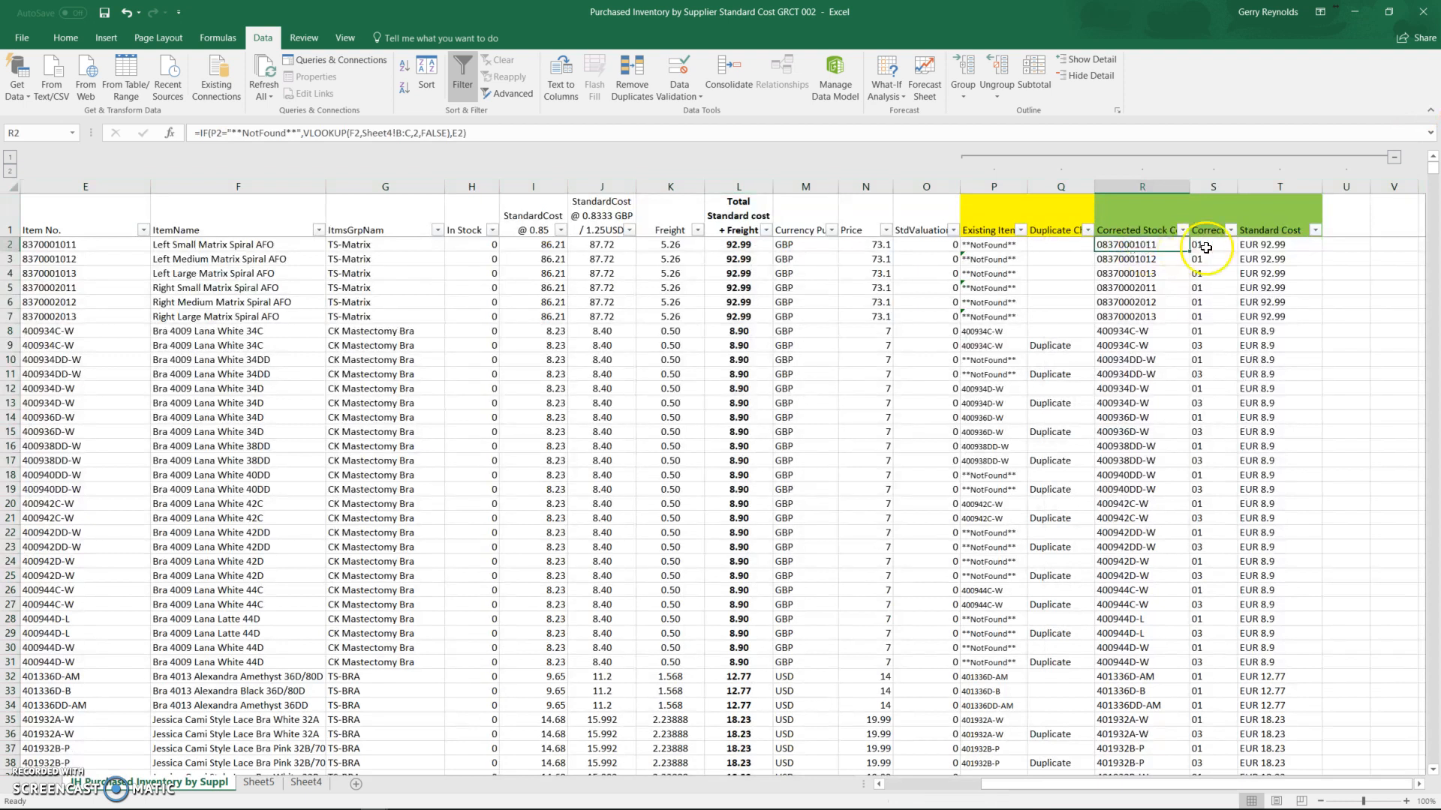
pyautogui.click(1058, 251)
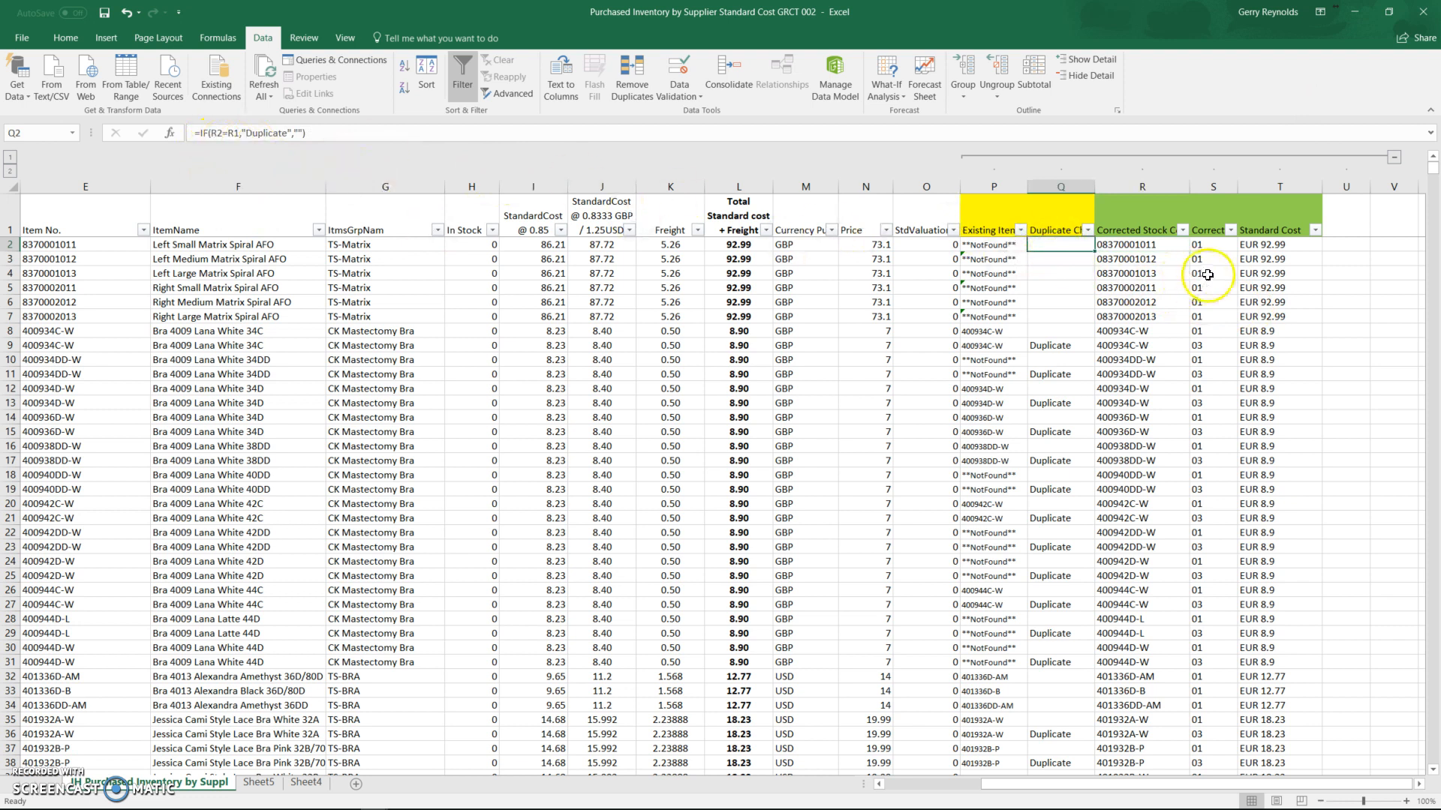
pyautogui.click(1125, 245)
pyautogui.click(1130, 223)
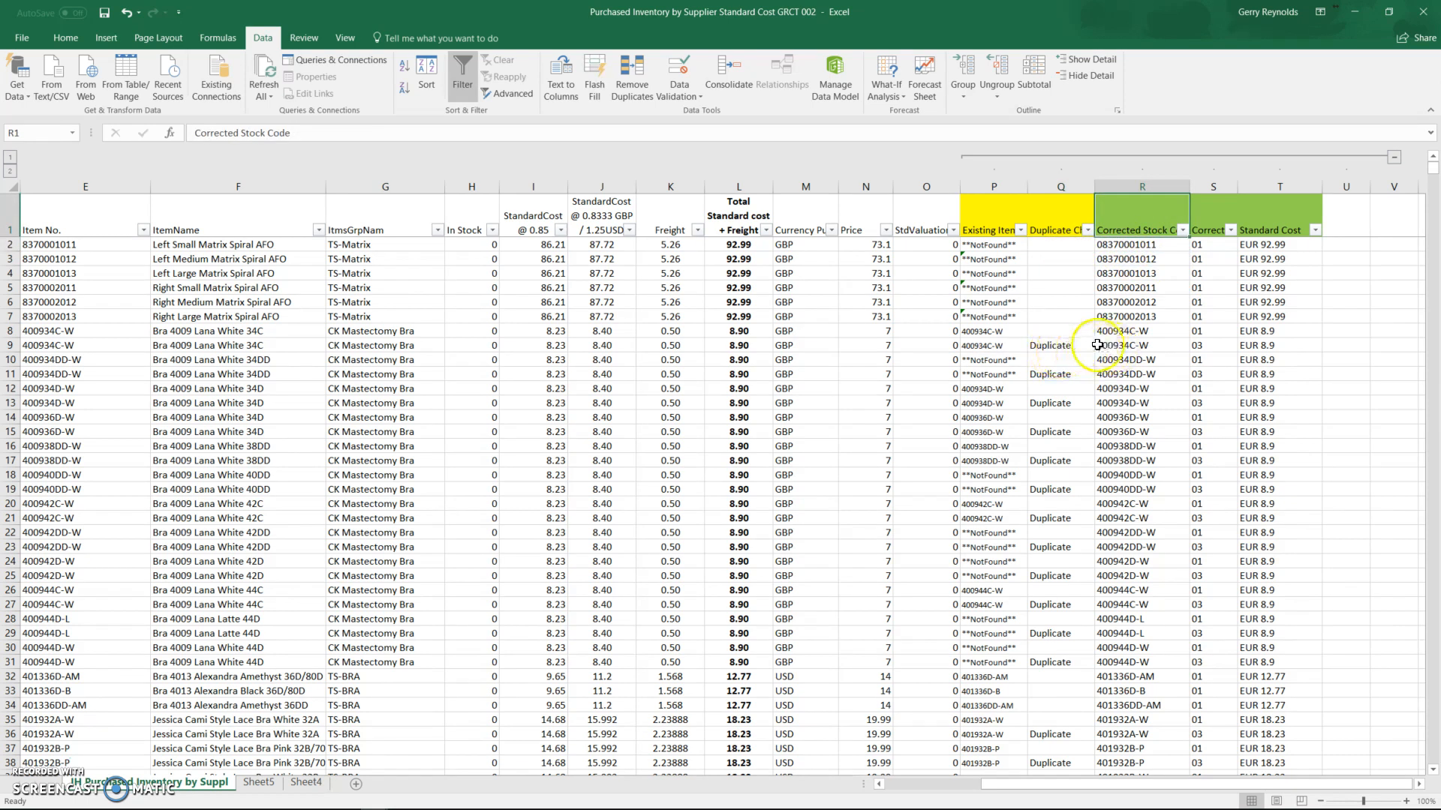
pyautogui.click(1081, 343)
pyautogui.moveTo(1111, 345); pyautogui.dragTo(1118, 332)
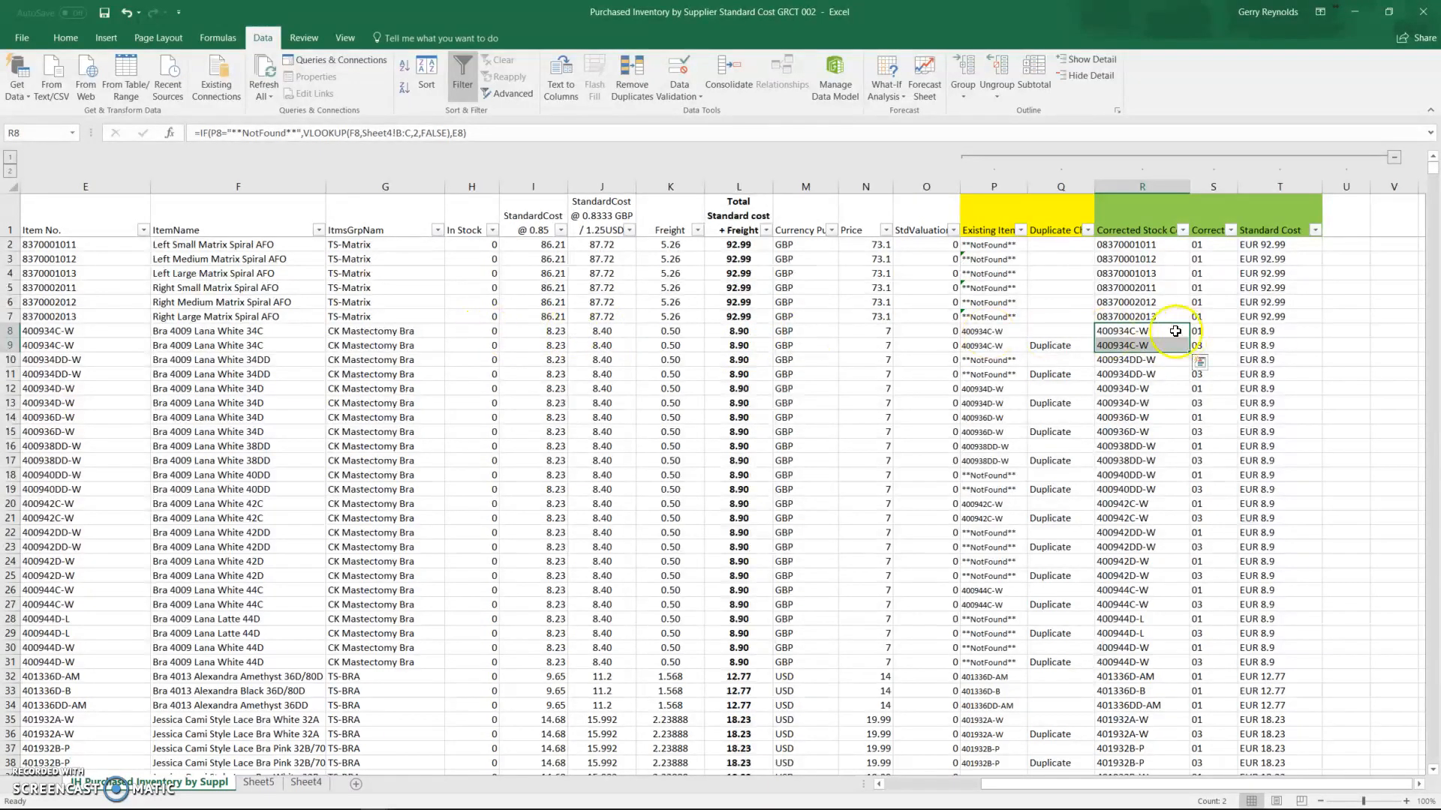
pyautogui.click(1146, 333)
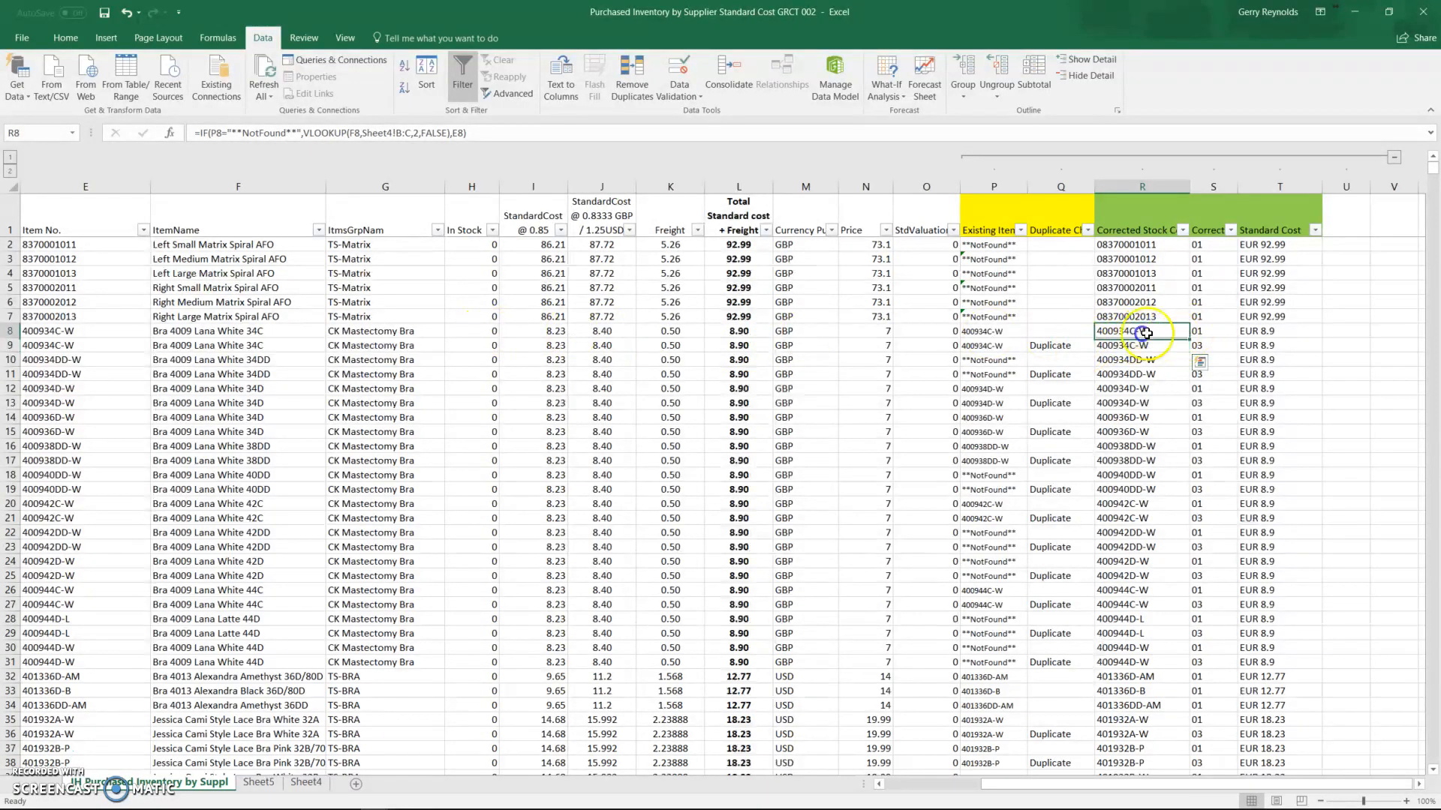
pyautogui.click(1053, 331)
pyautogui.moveTo(1151, 332); pyautogui.dragTo(1193, 331)
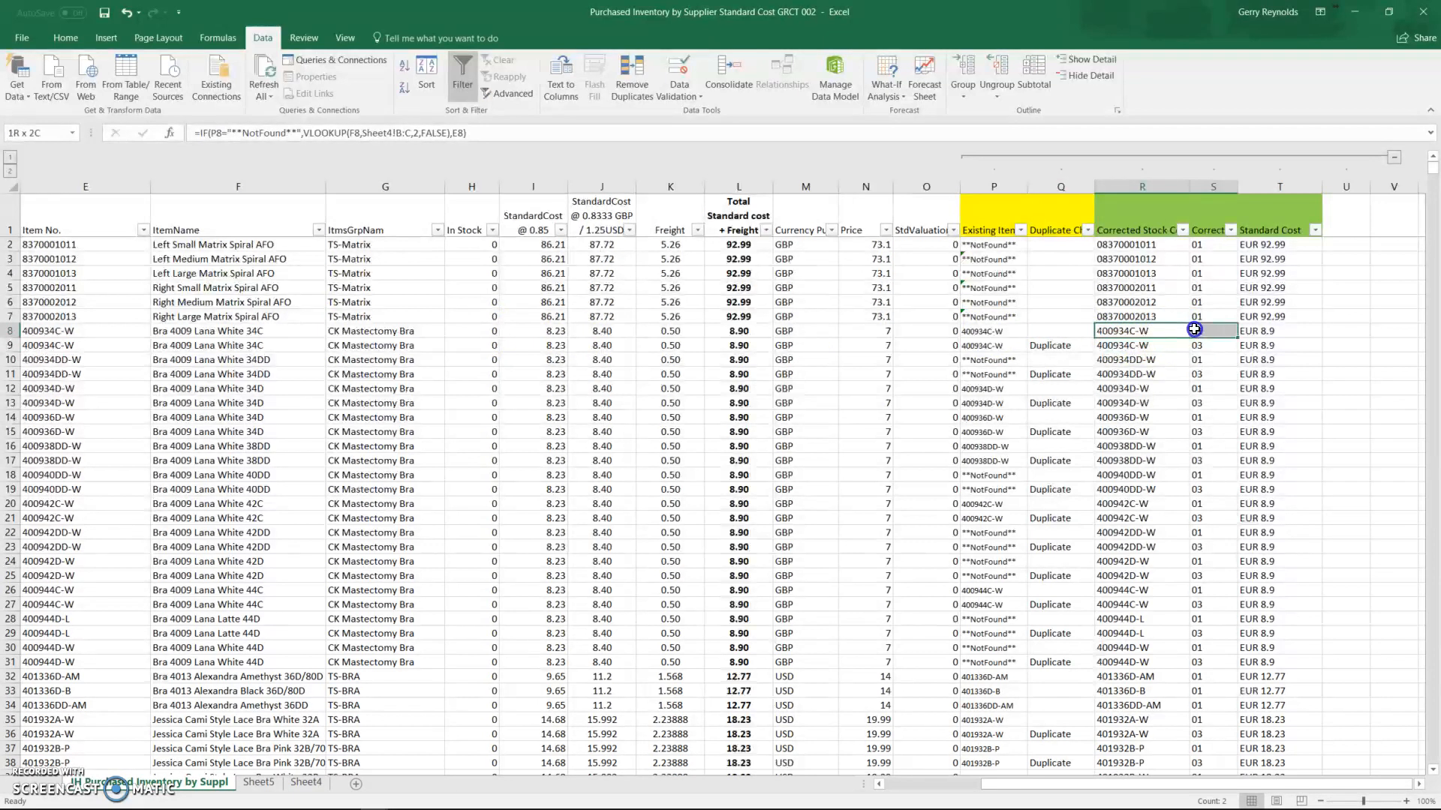
# Filter the Duplicate Check column to hide the Duplicate rows and keep only the blanks
pyautogui.click(1086, 230)
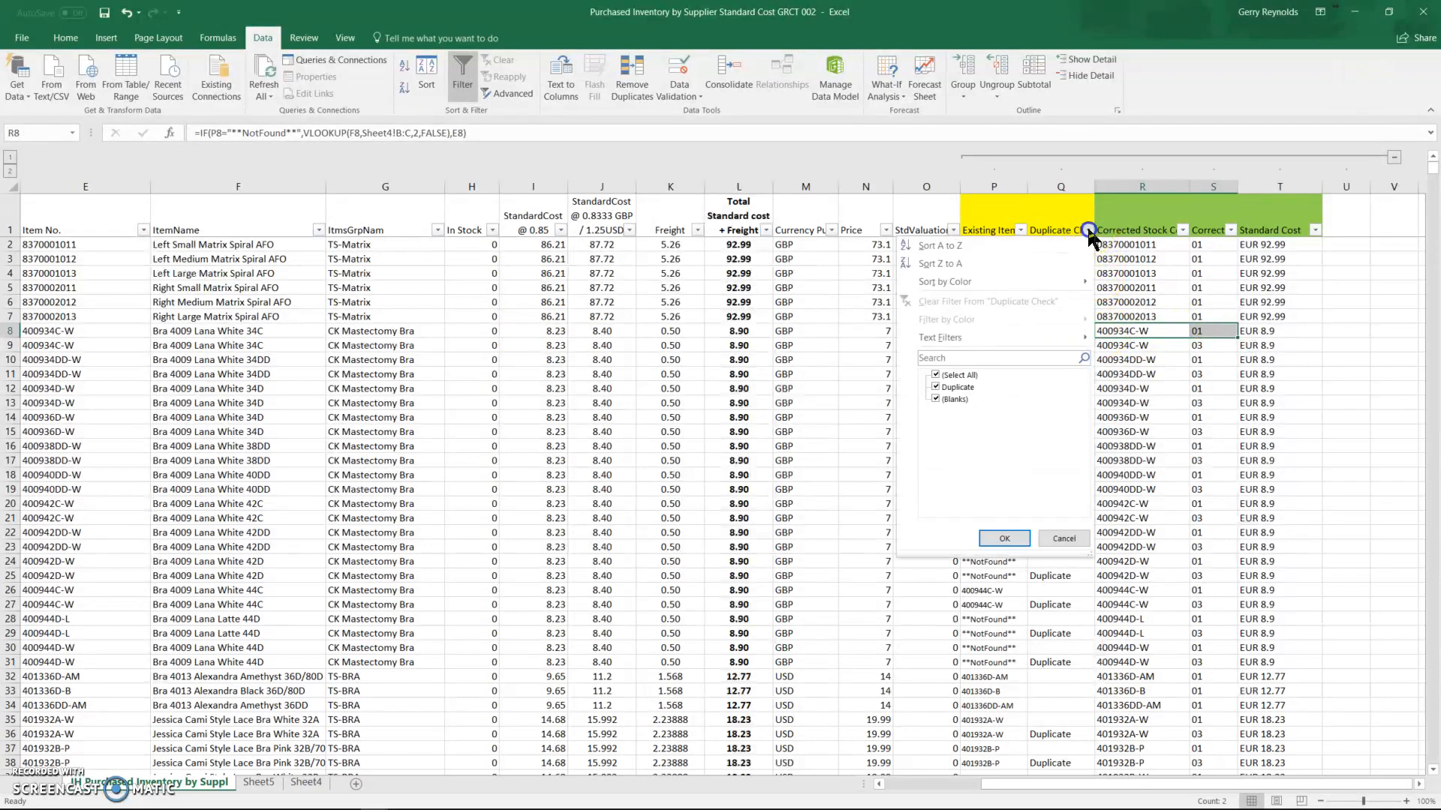
pyautogui.click(935, 388)
pyautogui.click(1004, 538)
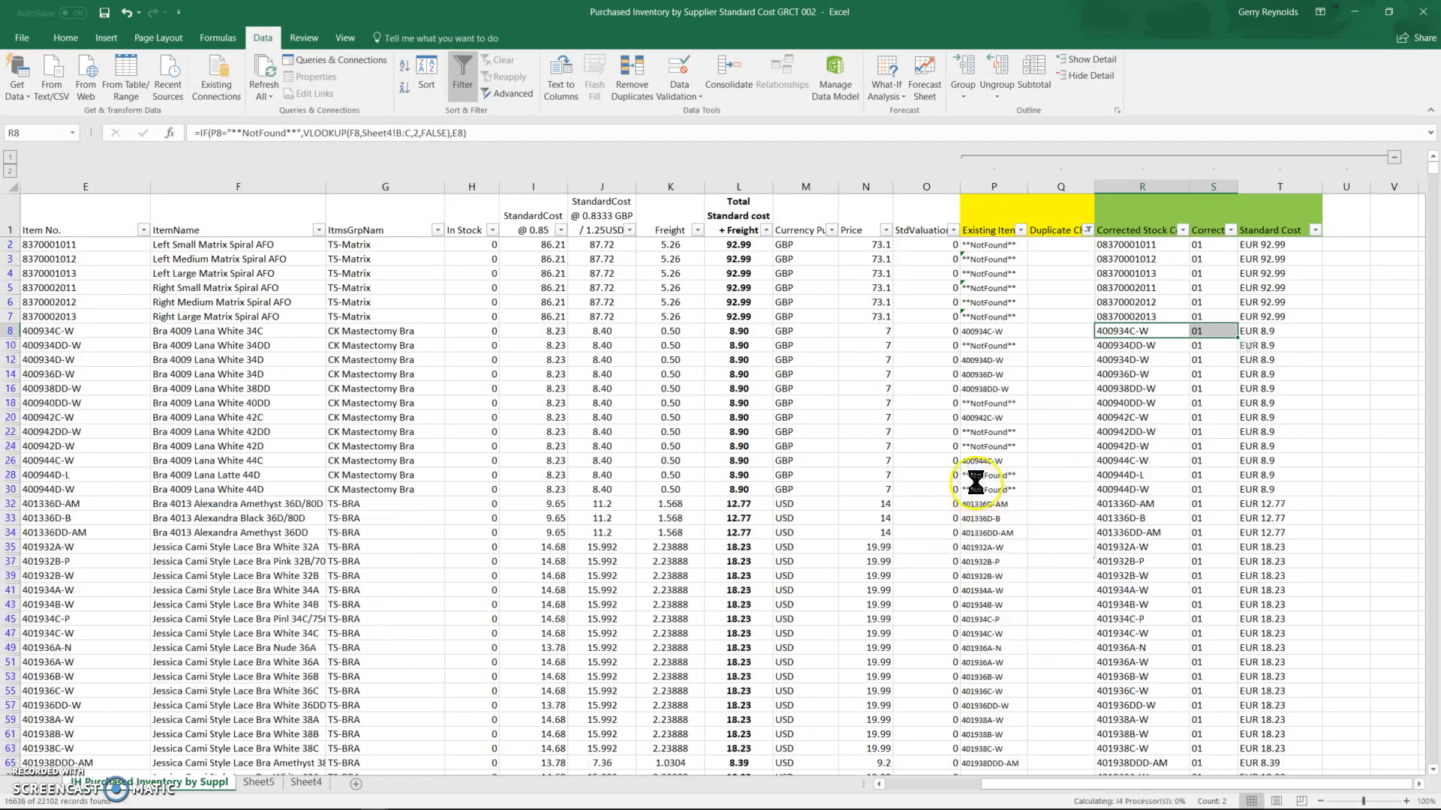
pyautogui.click(1080, 291)
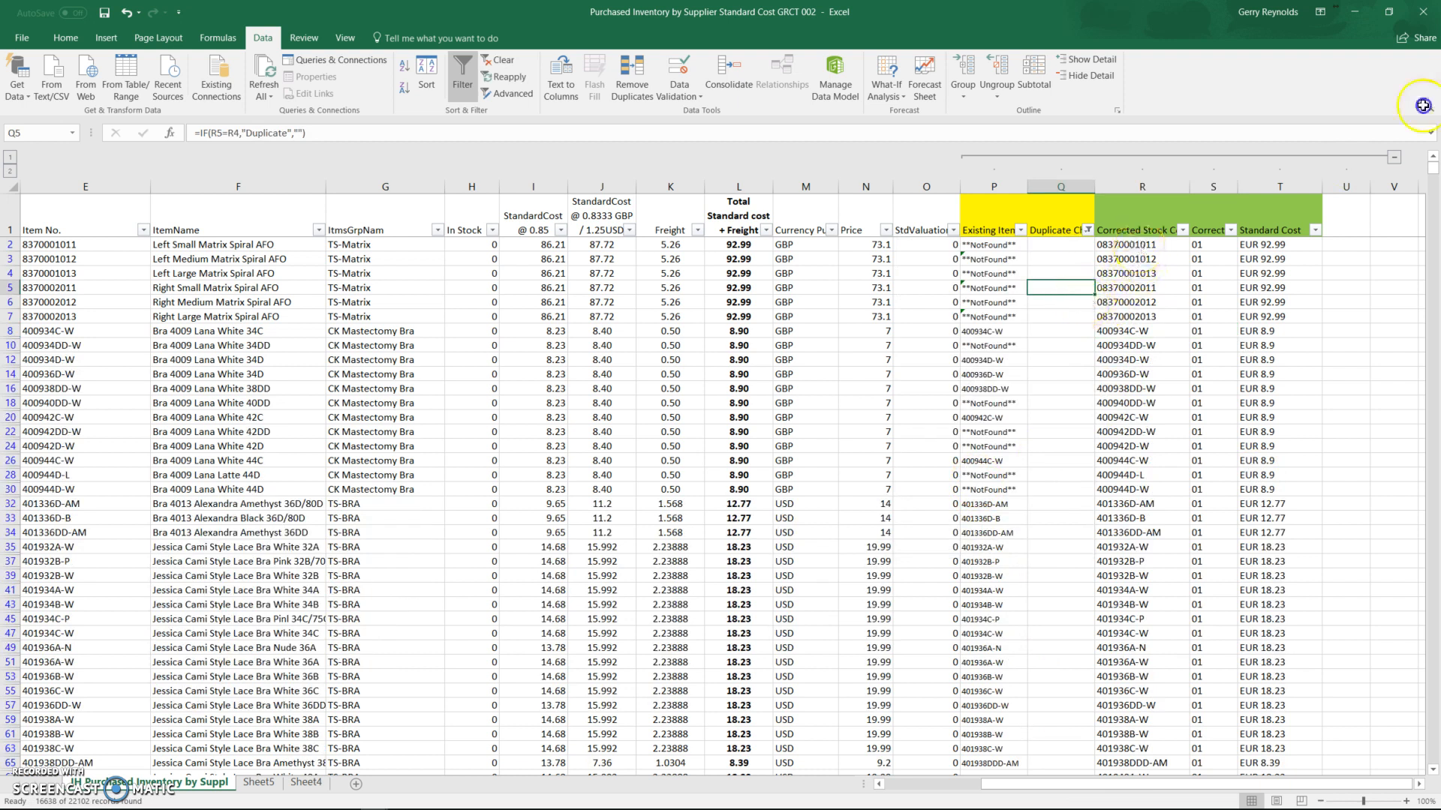
# Check the extent of the filtered corrected stock codes from R2 down to the last row, and return to R2
pyautogui.click(1139, 245)
pyautogui.hotkey('ctrl', 'shift', 'Down')
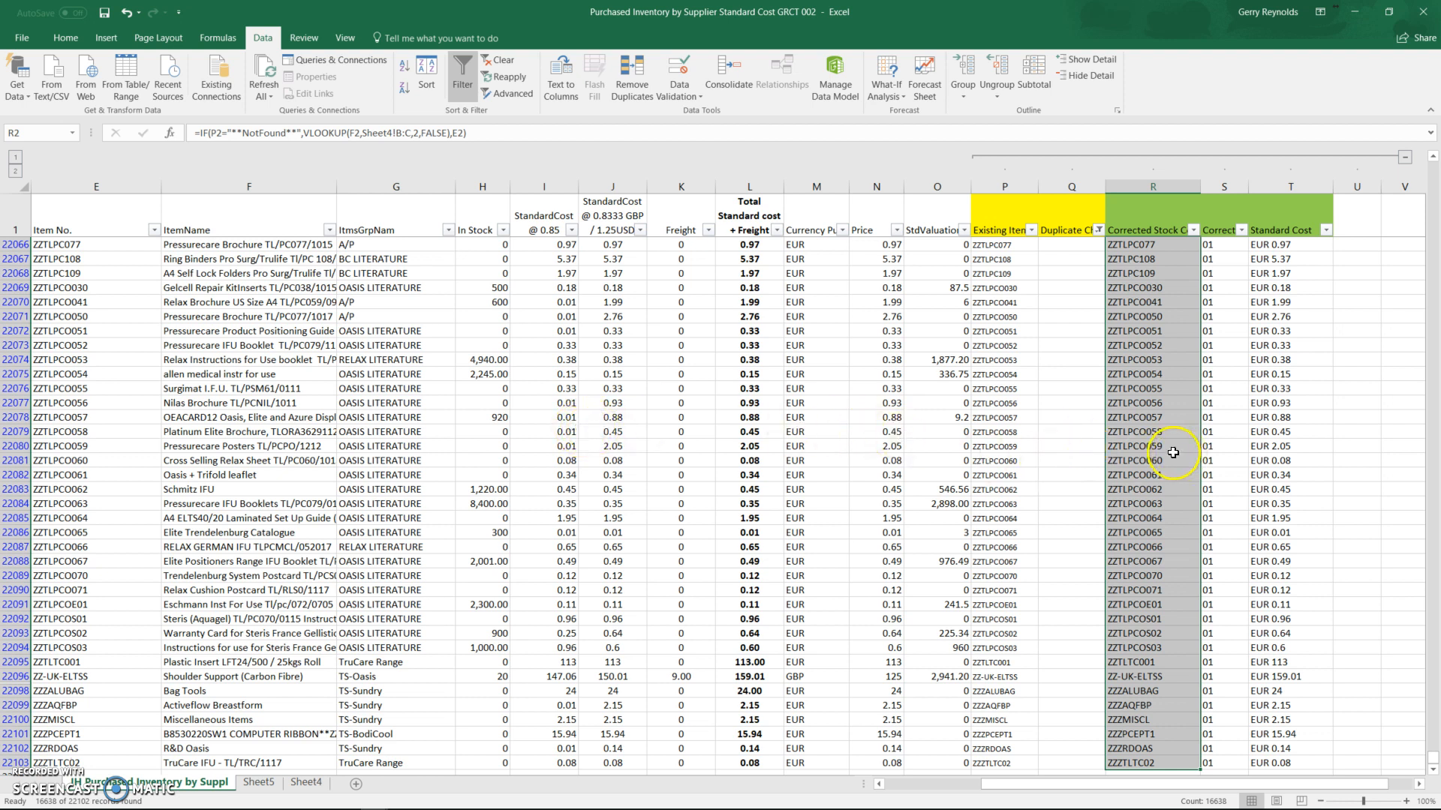
pyautogui.click(1159, 225)
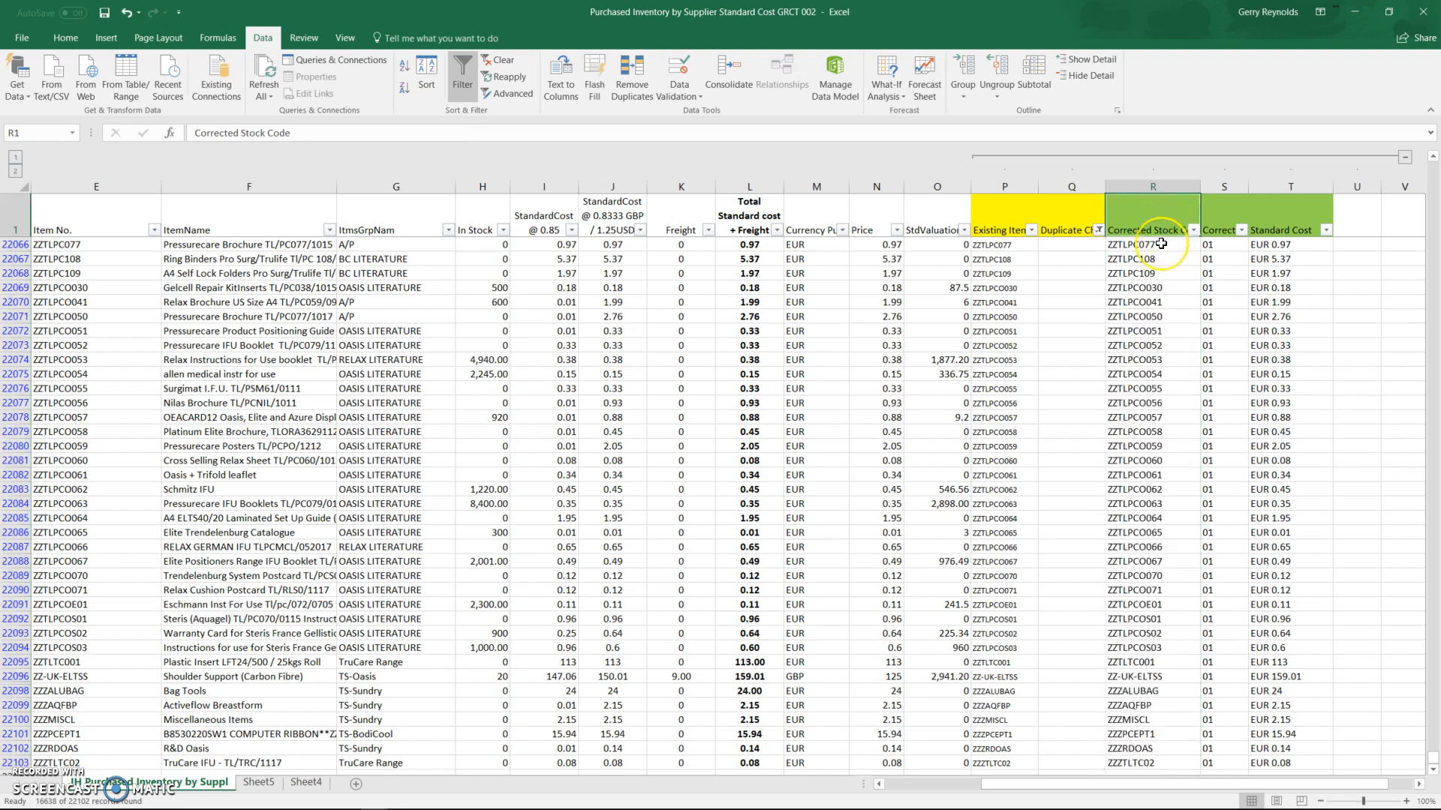
pyautogui.press('Down')
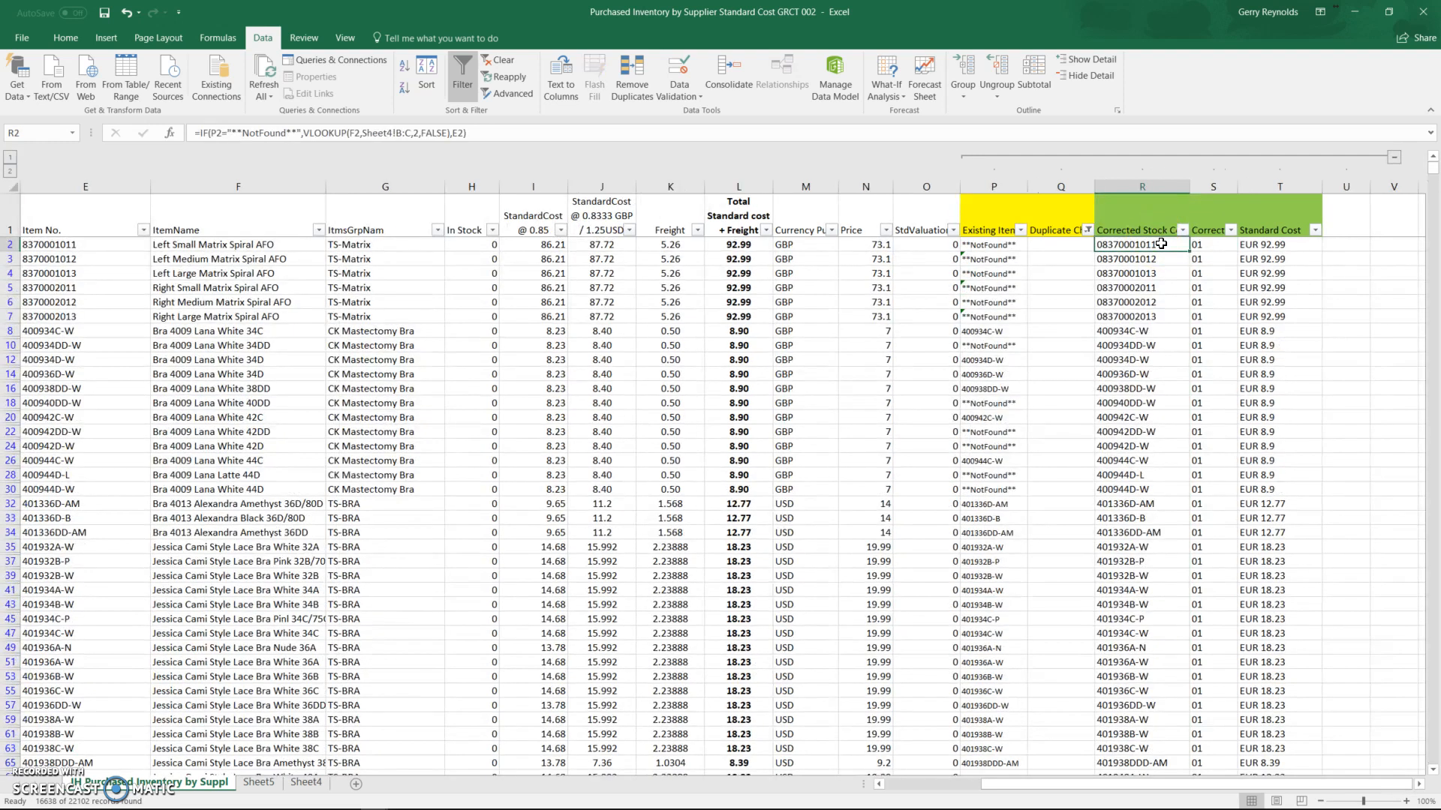
# Copy the corrected stock codes, warehouse codes and standard costs in R103:T178, starting at item 63012
pyautogui.scroll(-12, 975, 337)
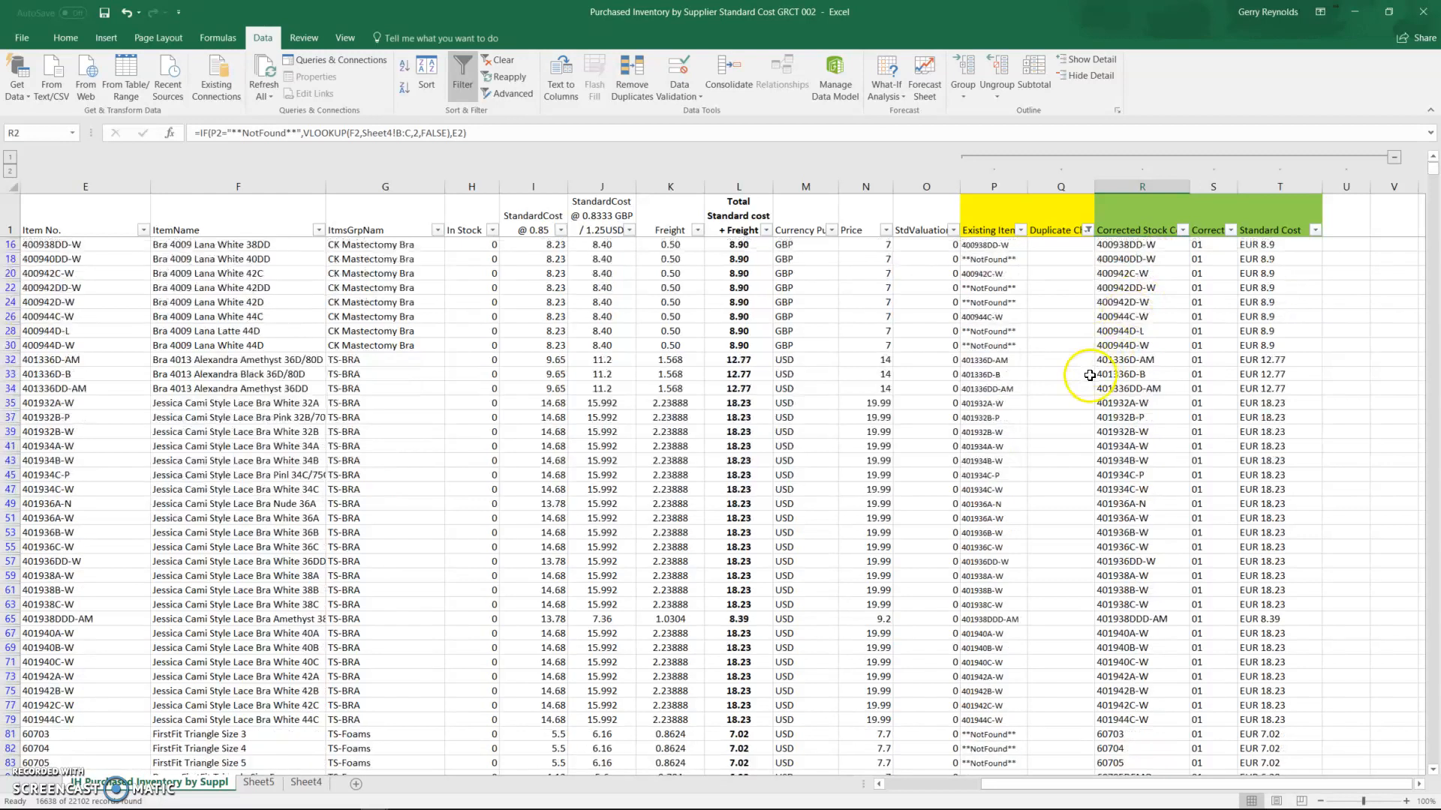
pyautogui.scroll(-2, 1062, 429)
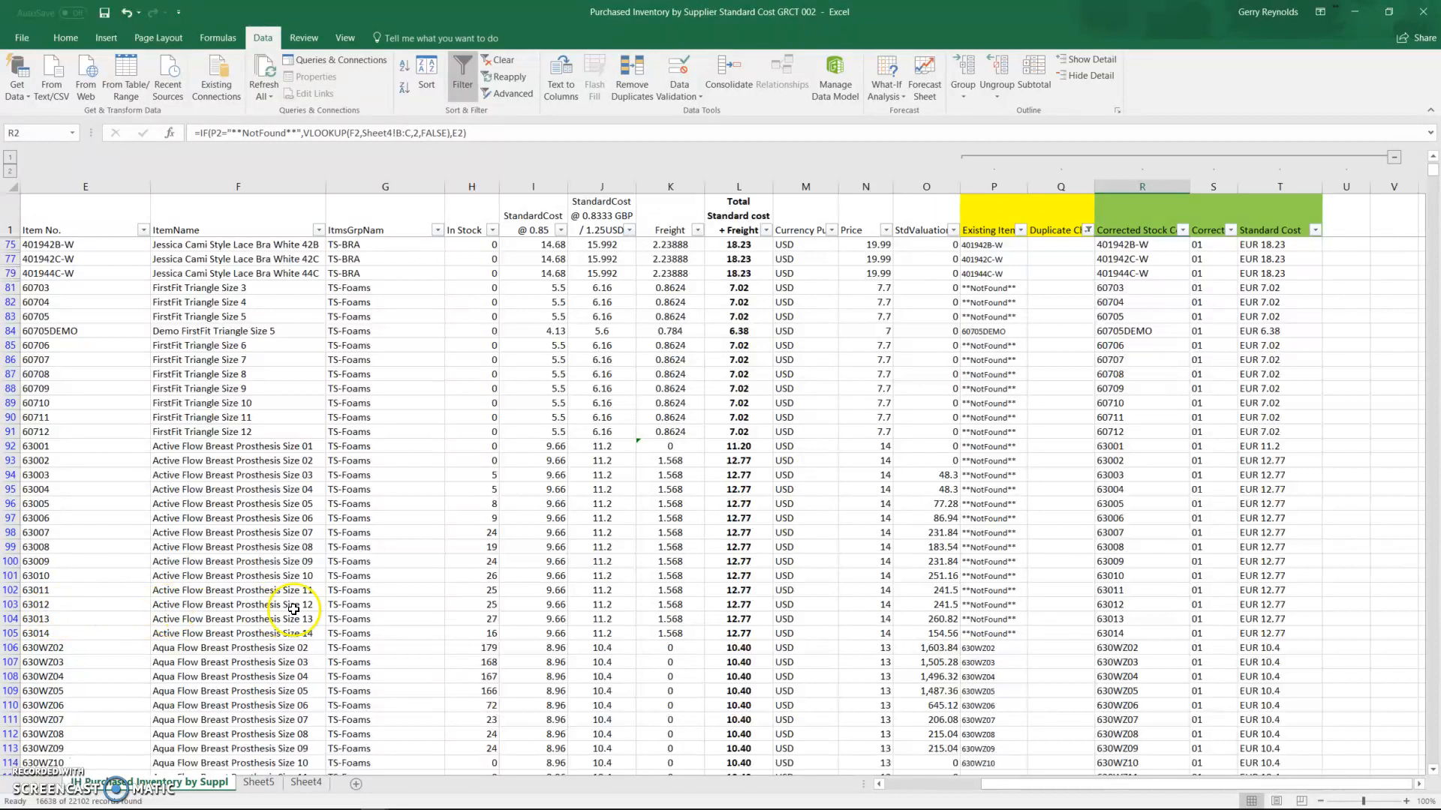
pyautogui.moveTo(1133, 606); pyautogui.dragTo(1245, 612)
pyautogui.scroll(-20, 1245, 612)
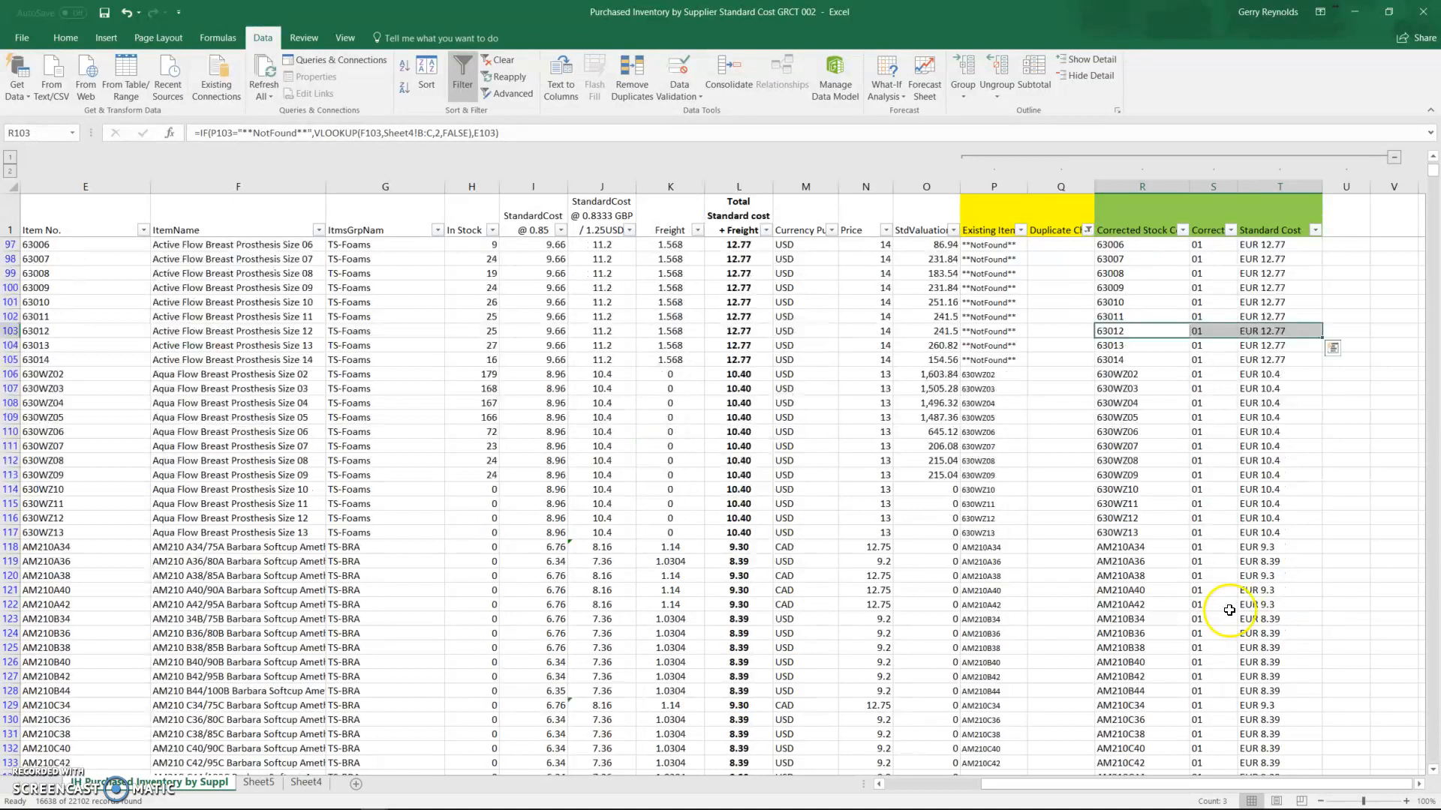
pyautogui.keyDown('shift'); pyautogui.click(1256, 679); pyautogui.keyUp('shift')
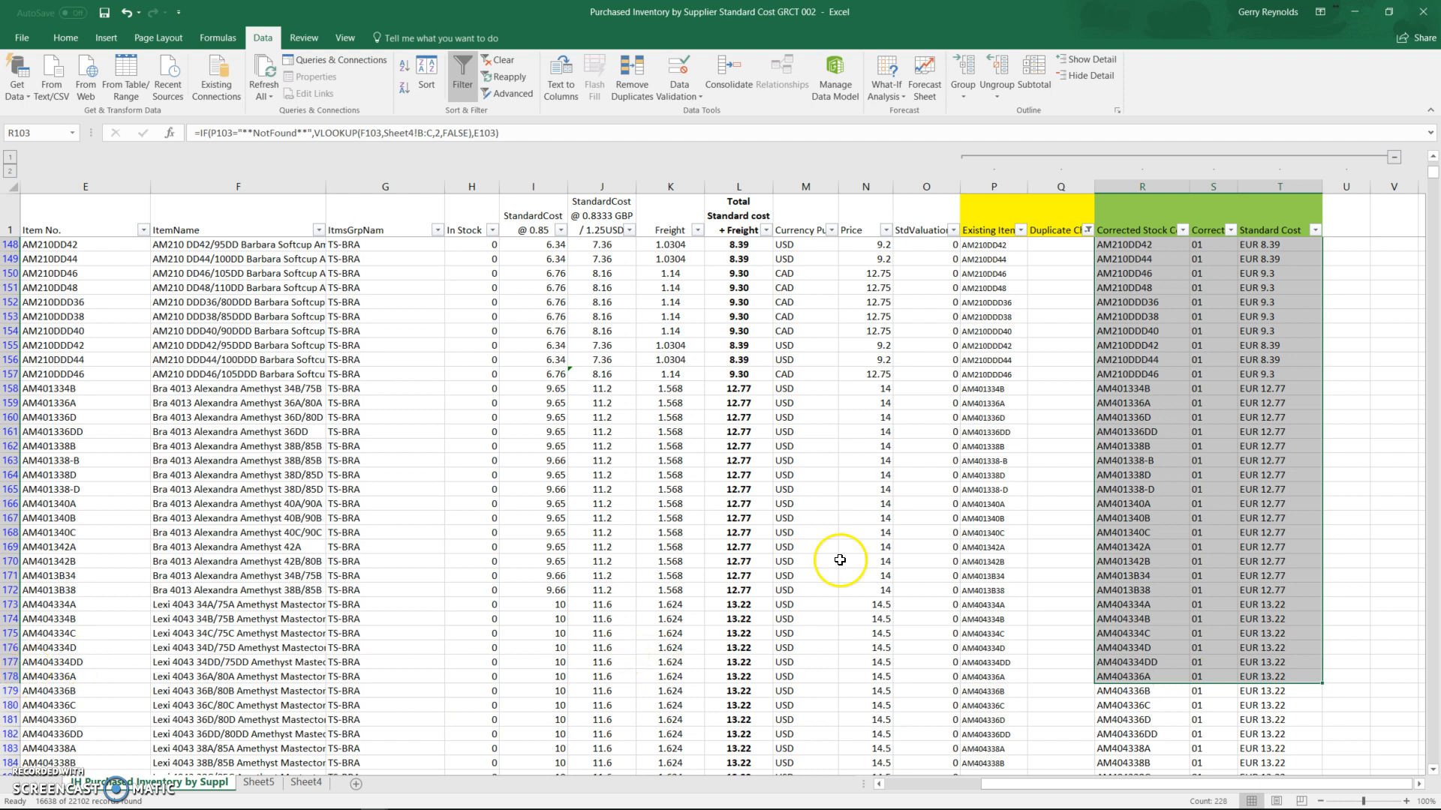
pyautogui.rightClick(1141, 488)
pyautogui.click(1195, 513)
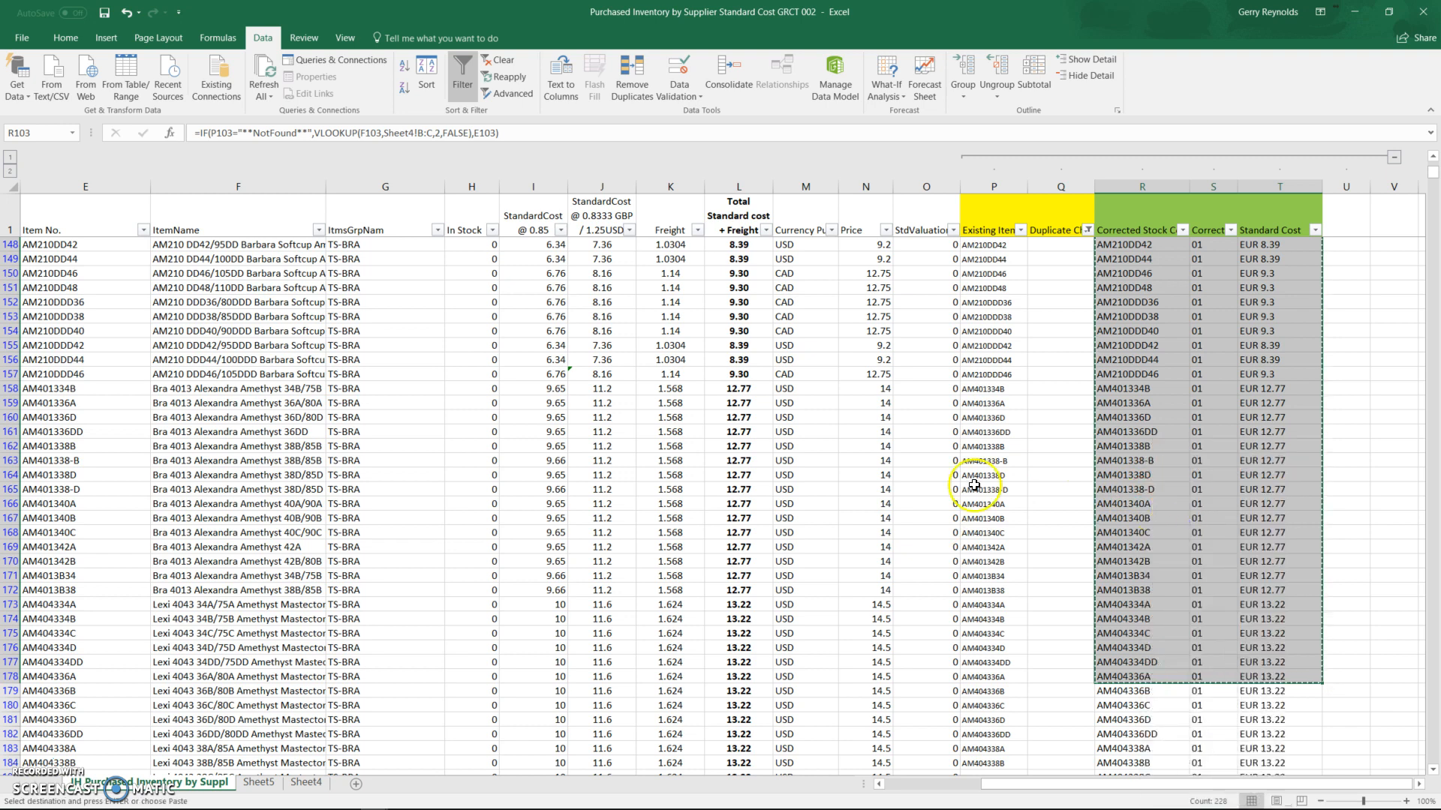
# Switch to SAP Business One and open a Stock Revaluation form from the stock transactions
pyautogui.click(1354, 12)
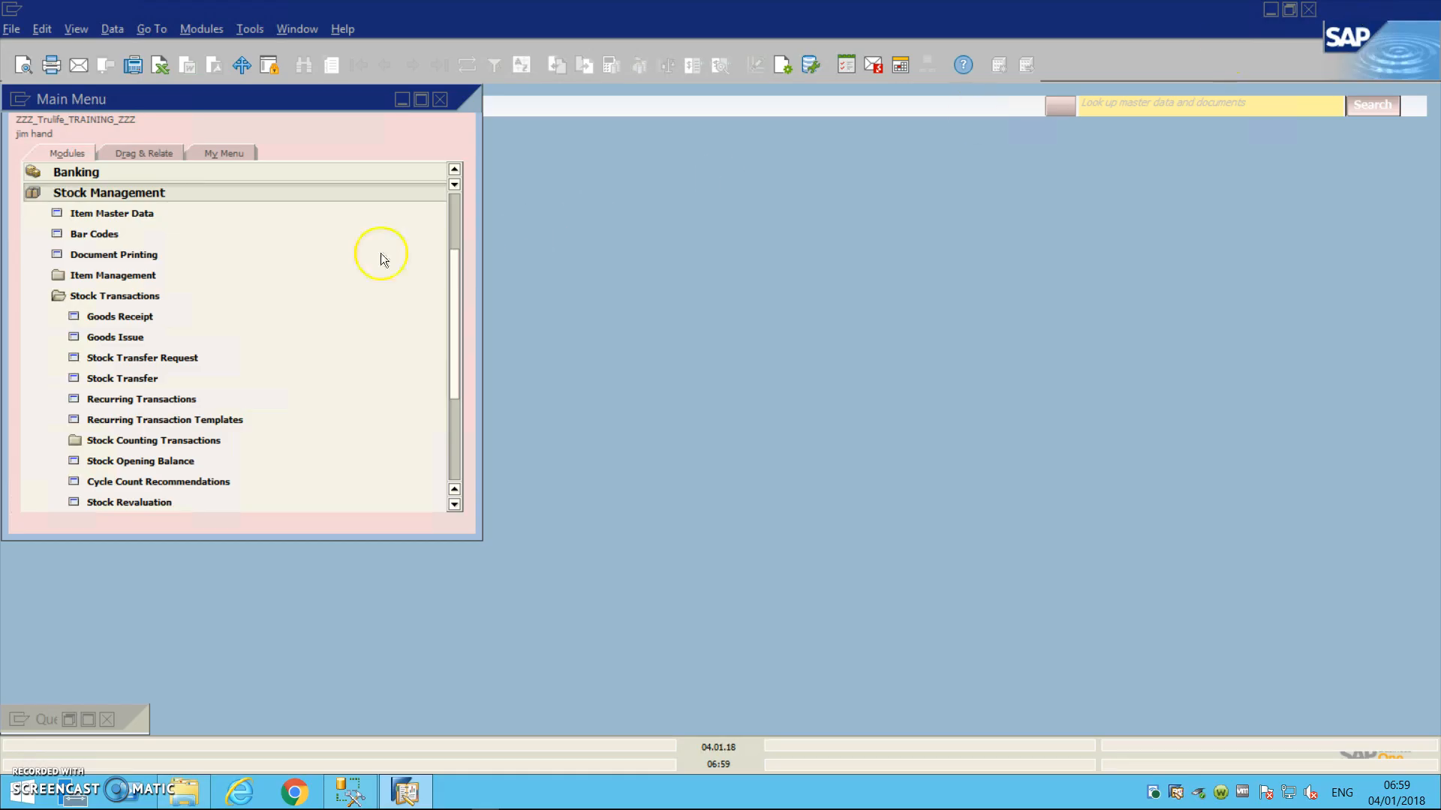
pyautogui.click(126, 504)
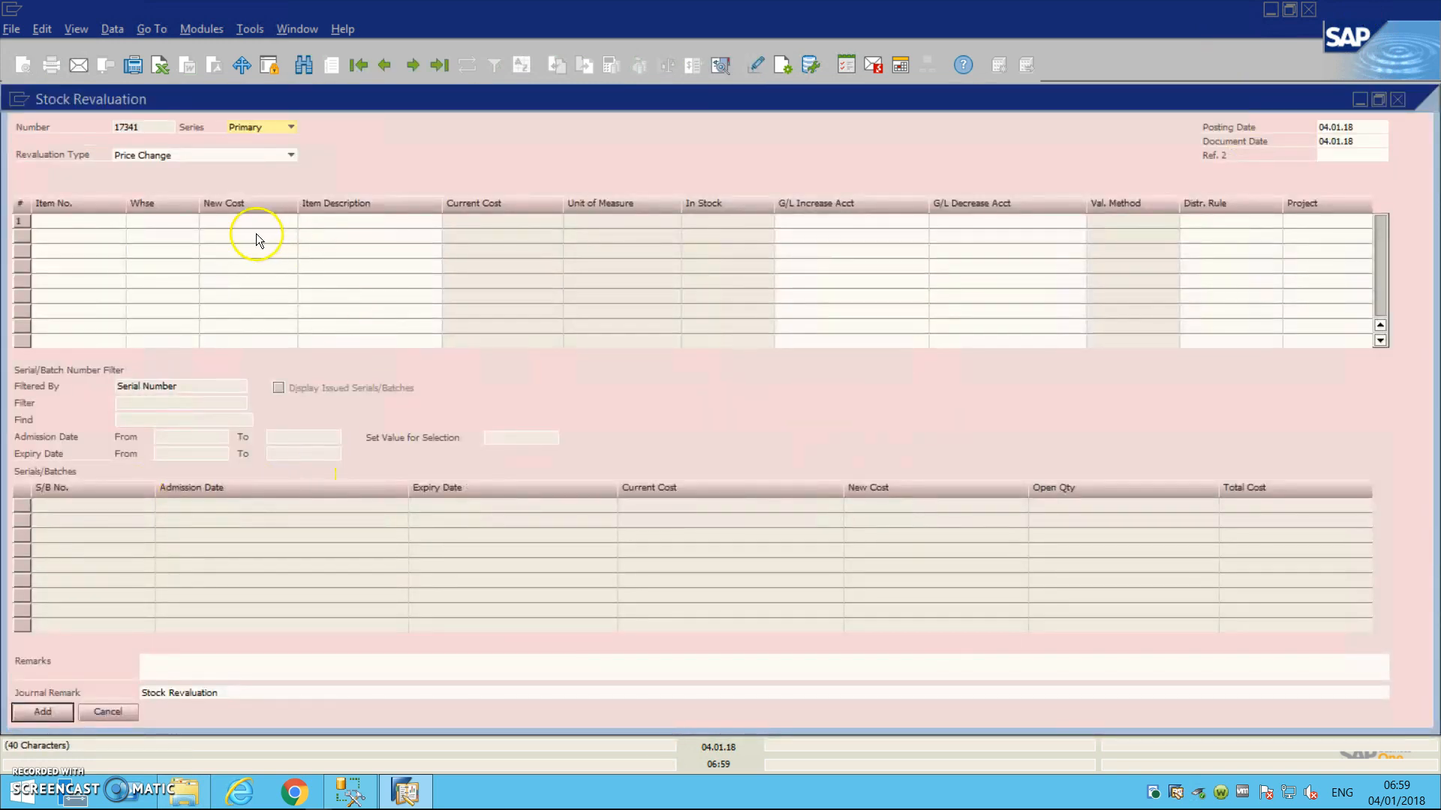
# Check the company database named in the Main Menu, and return to the maximized Stock Revaluation form
pyautogui.doubleClick(398, 105)
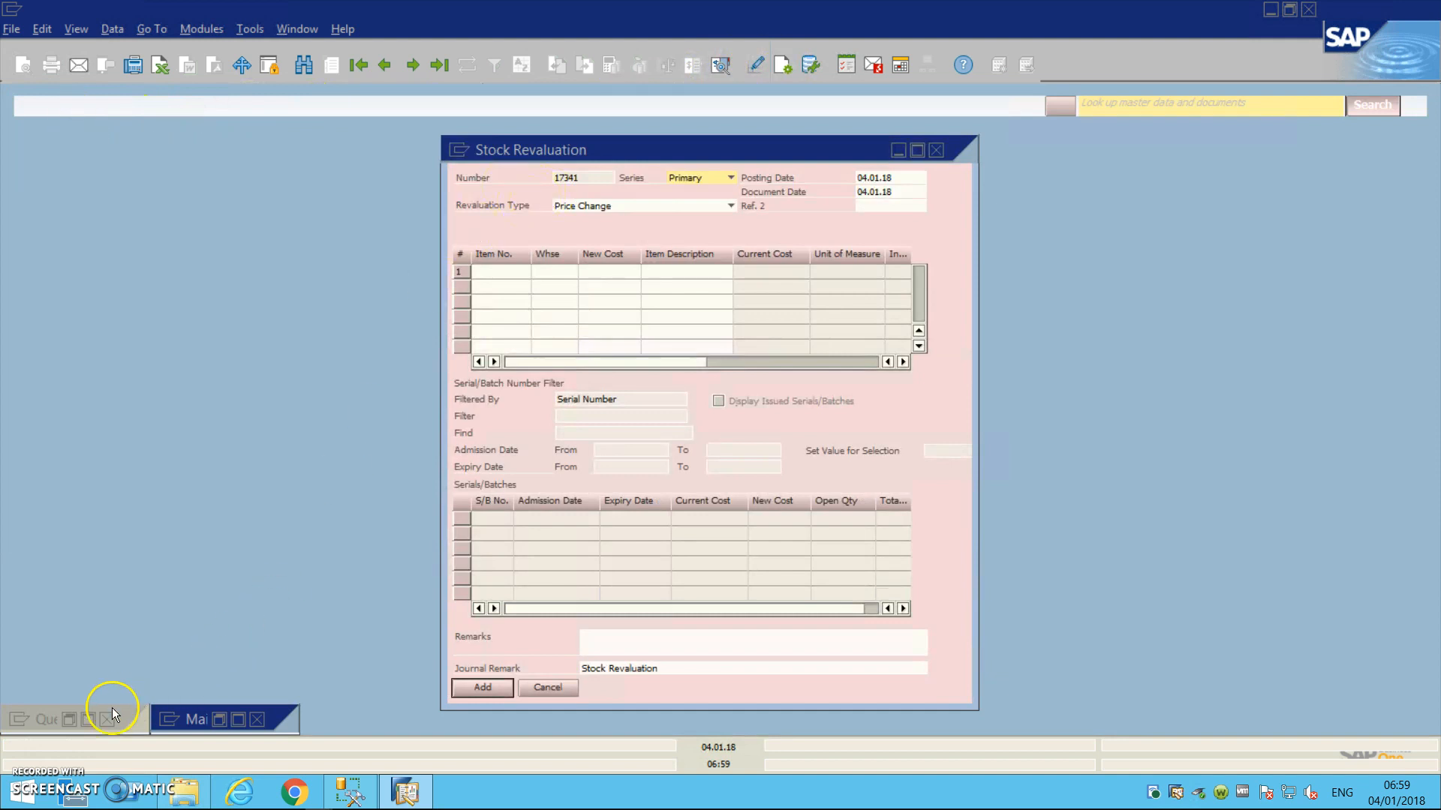
pyautogui.doubleClick(191, 720)
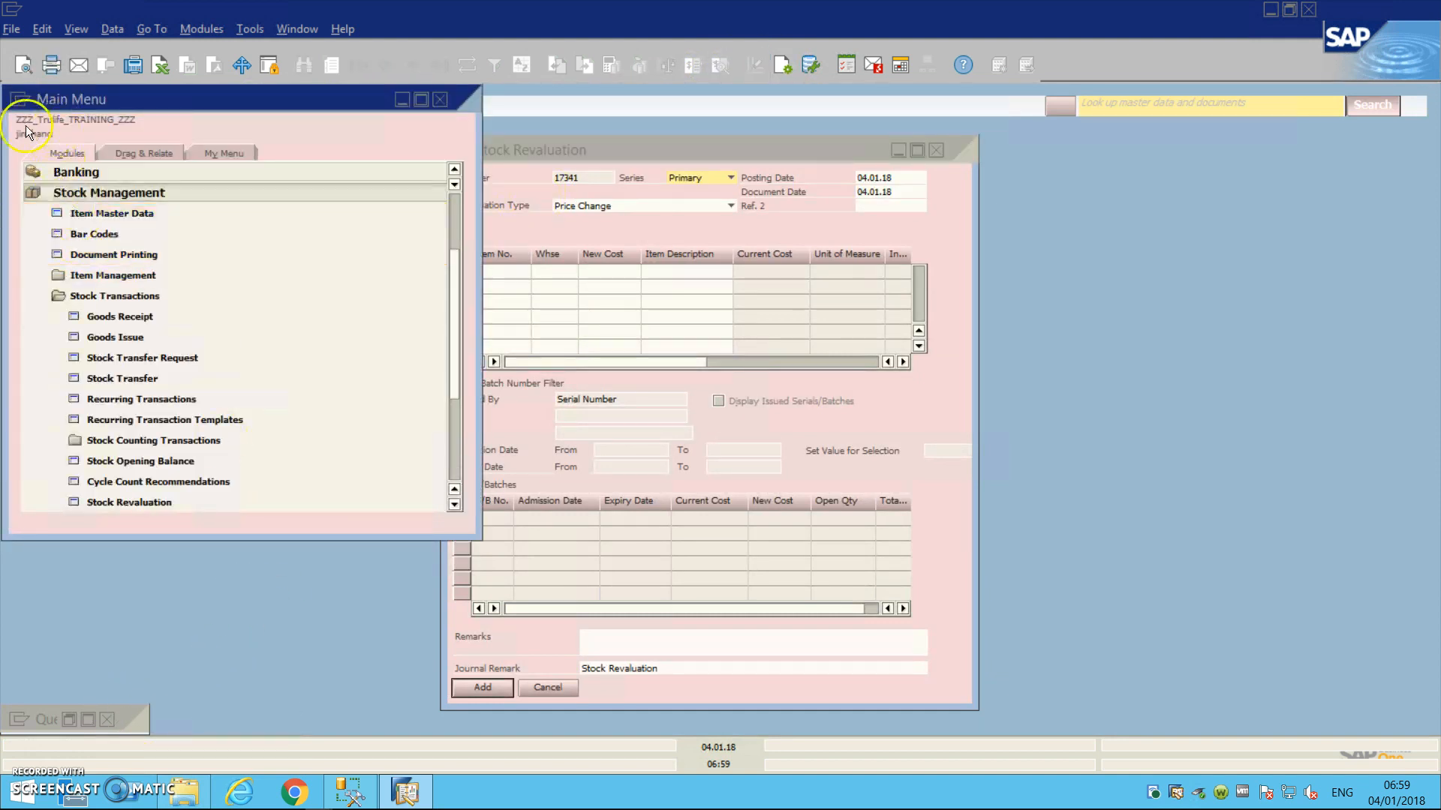
pyautogui.click(617, 150)
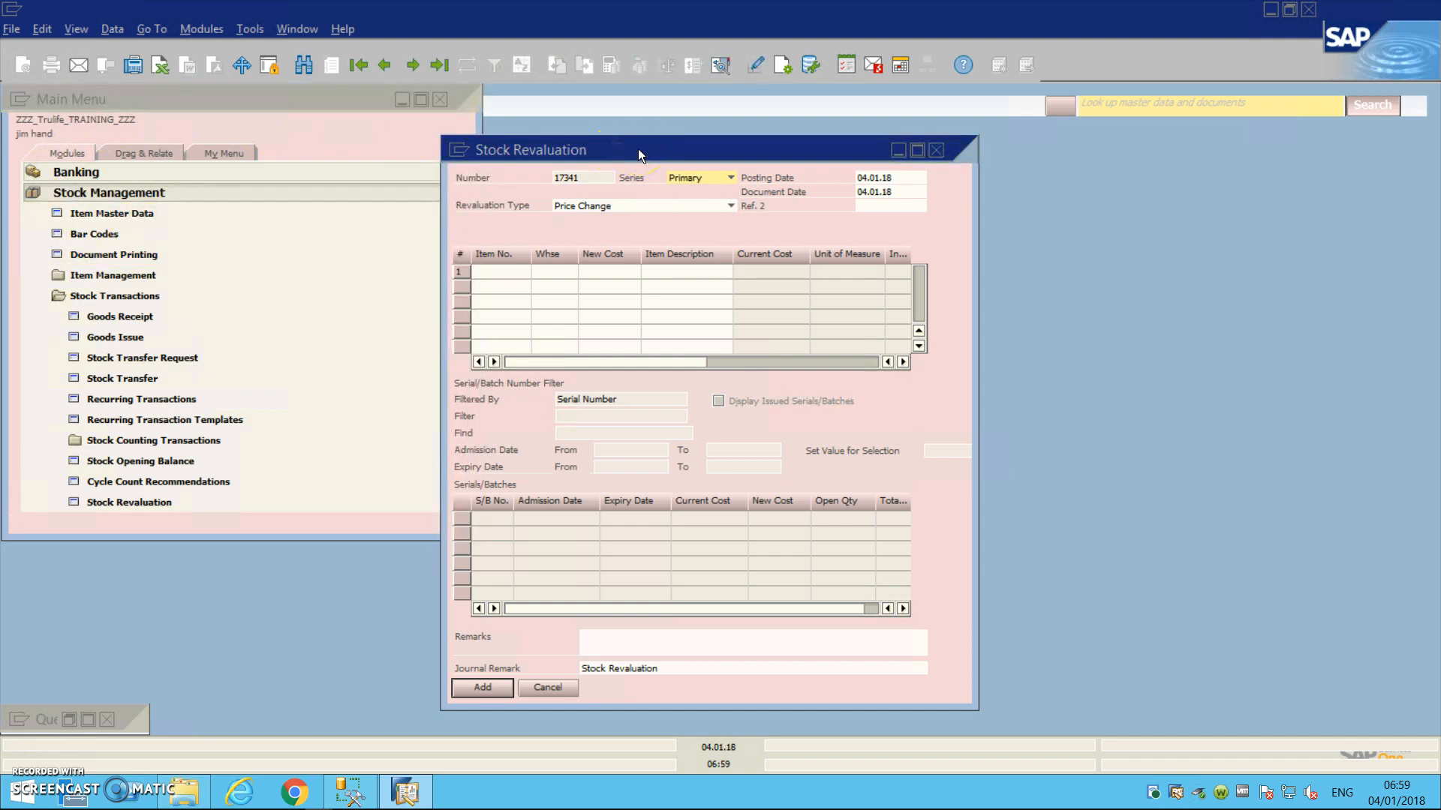
pyautogui.doubleClick(638, 149)
# Review the table format settings of the Stock Revaluation form for the Item No., Whse and New Cost columns
pyautogui.click(784, 66)
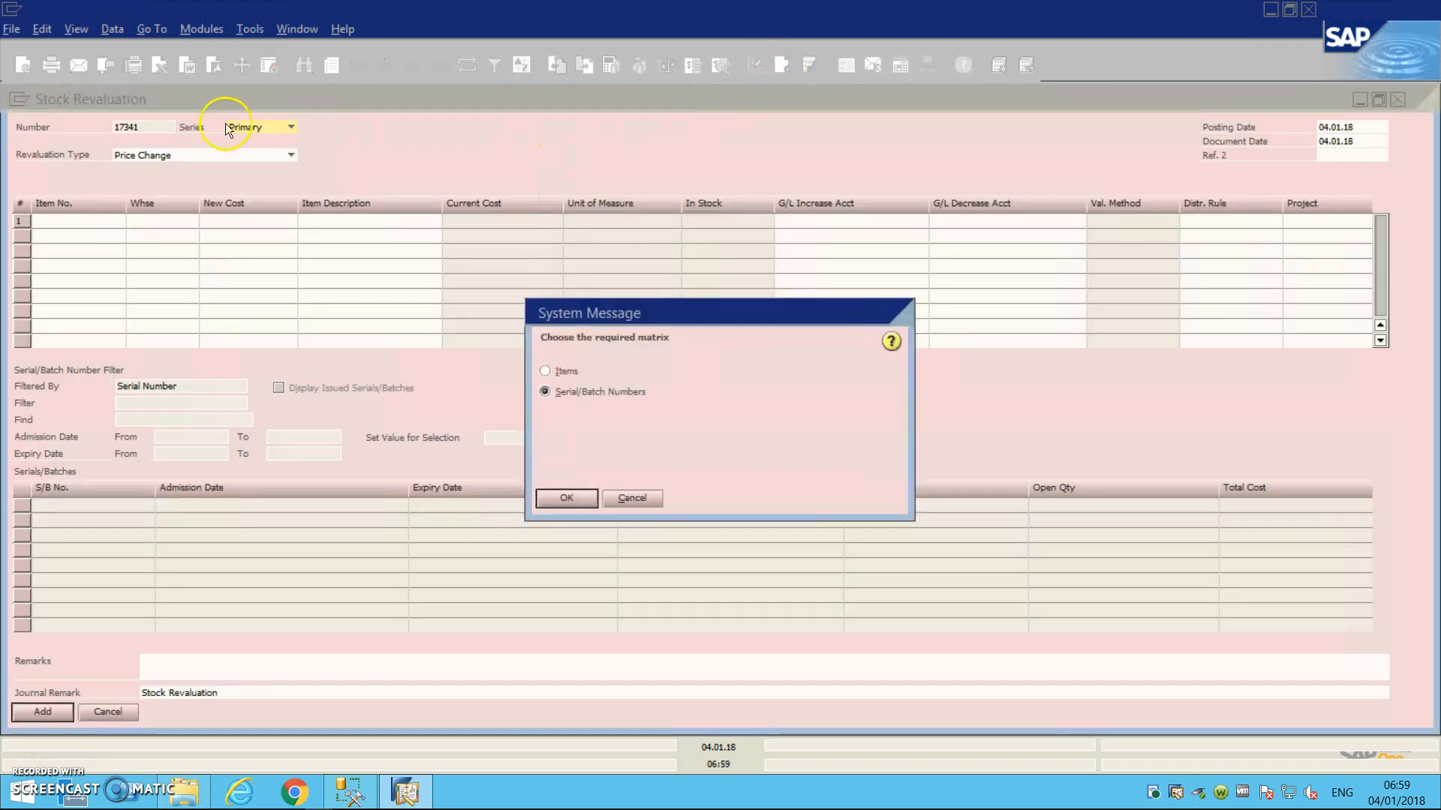
pyautogui.click(566, 500)
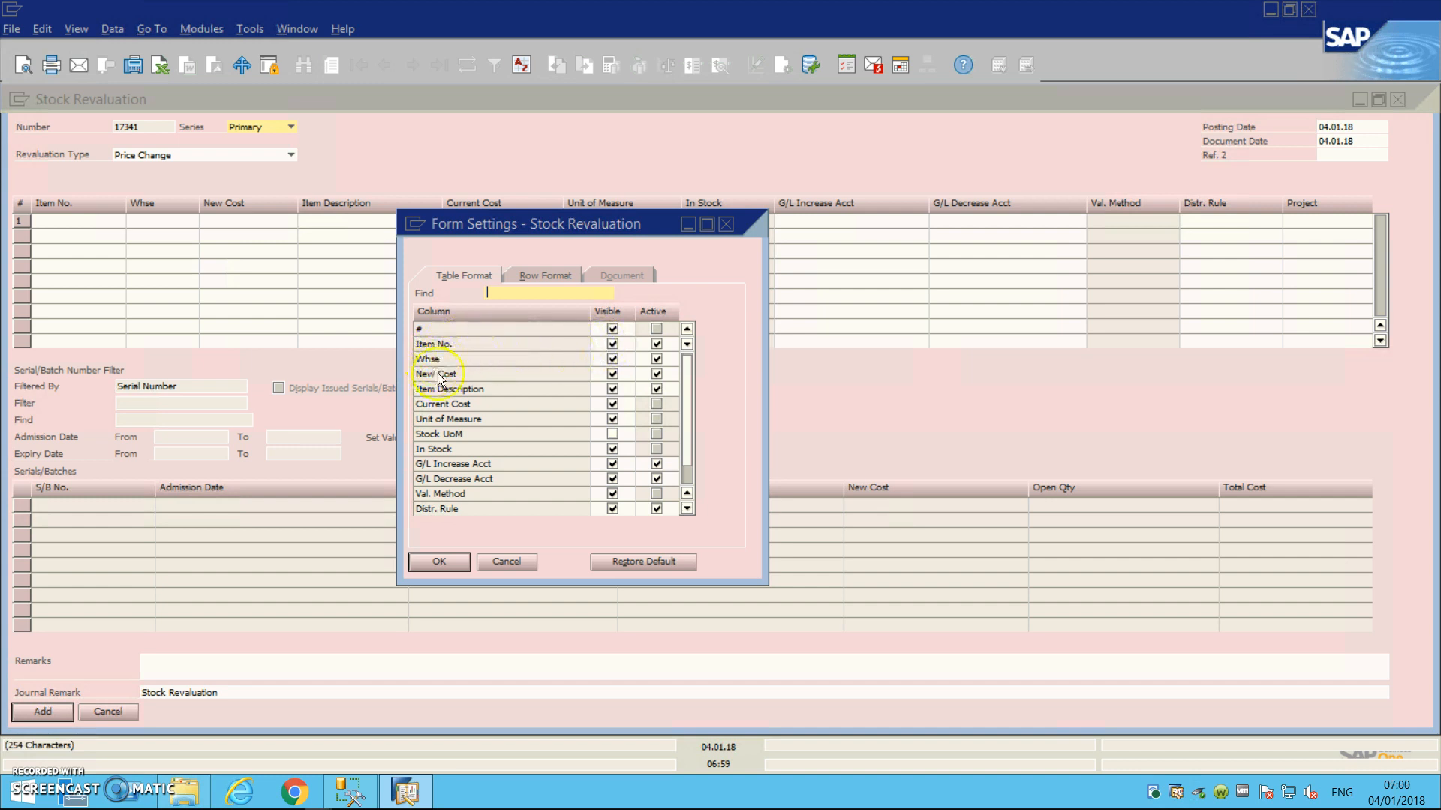
pyautogui.click(444, 562)
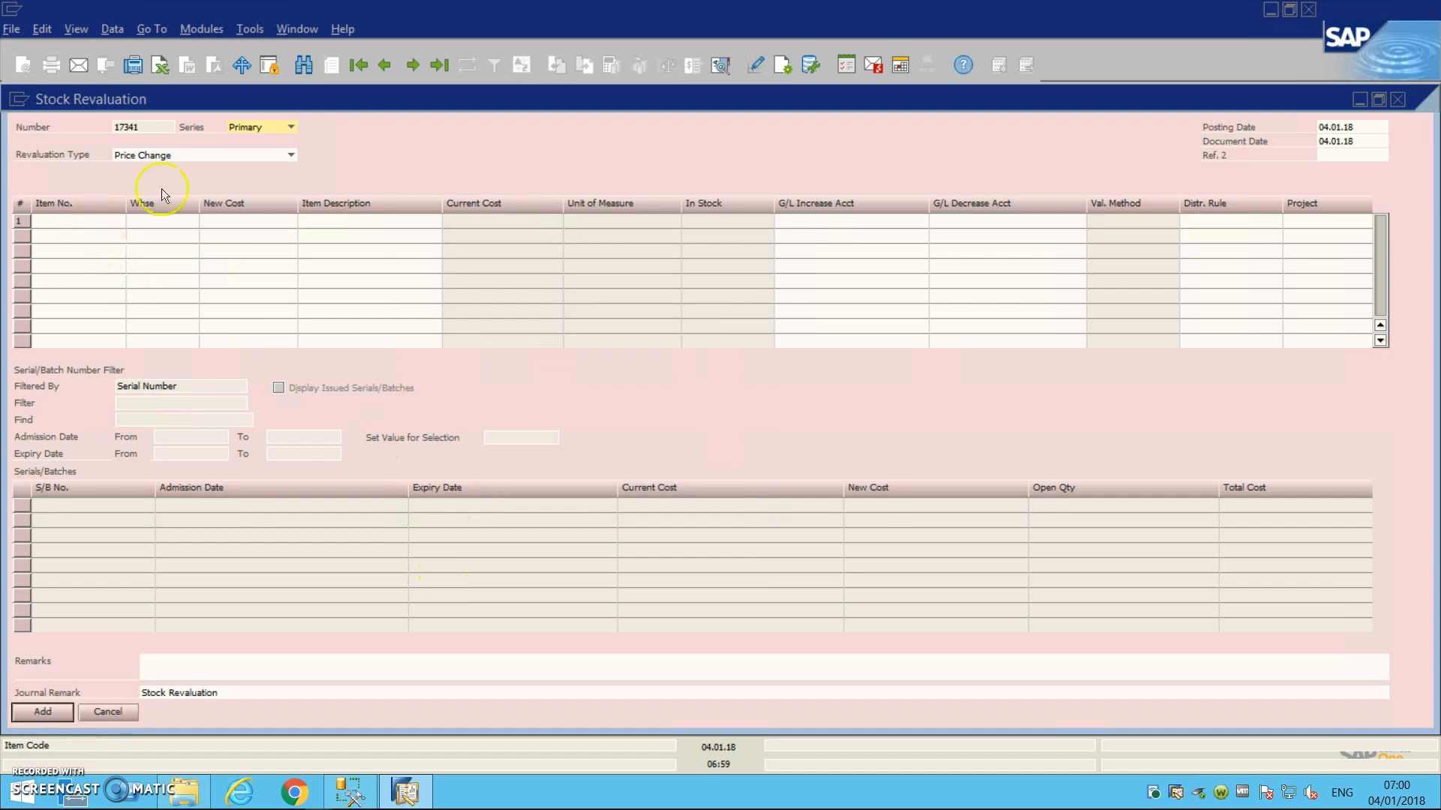
# Paste the rows copied from Excel into the Stock Revaluation table from row 1, and clear the AM401334B entry in row 56
pyautogui.moveTo(350, 791)
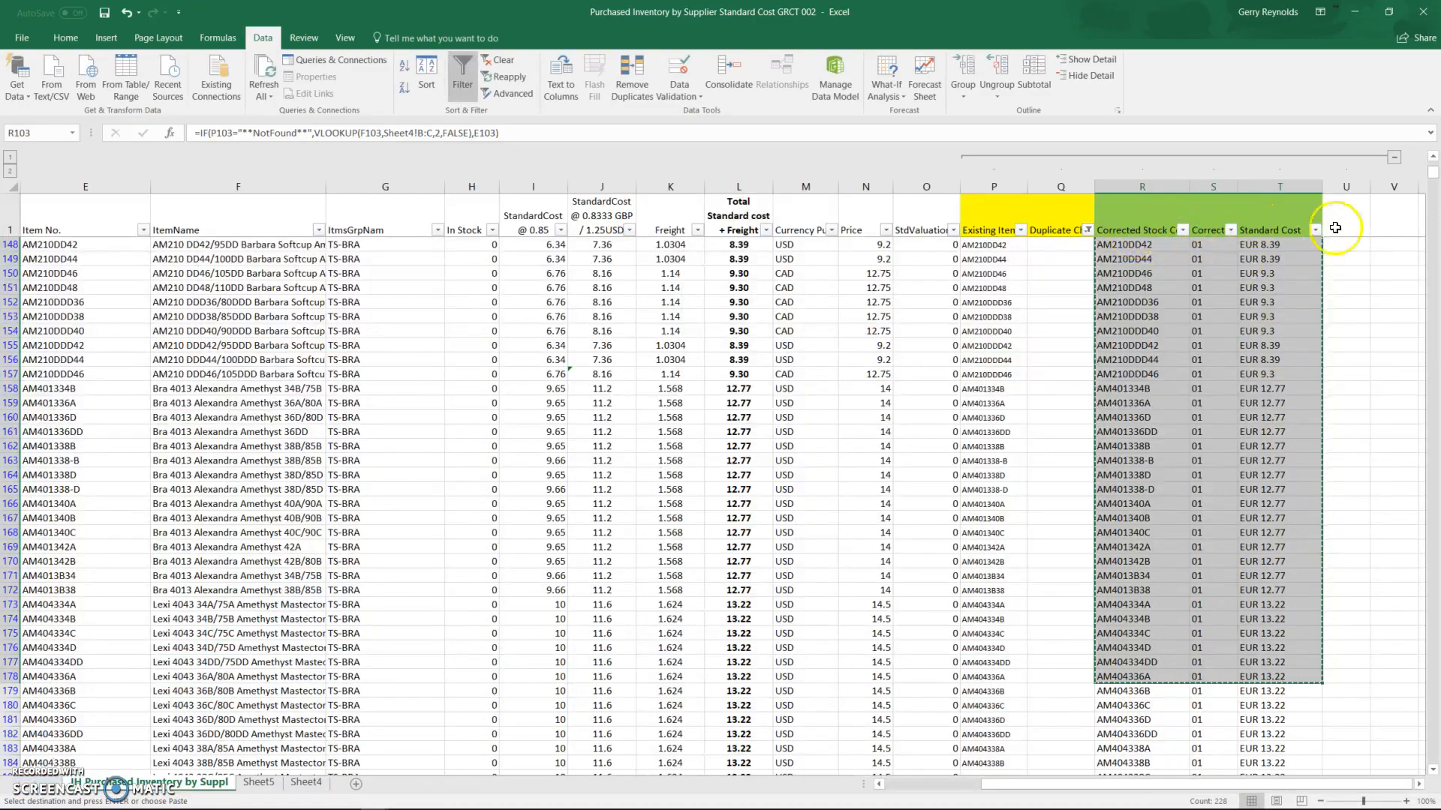
pyautogui.click(1389, 12)
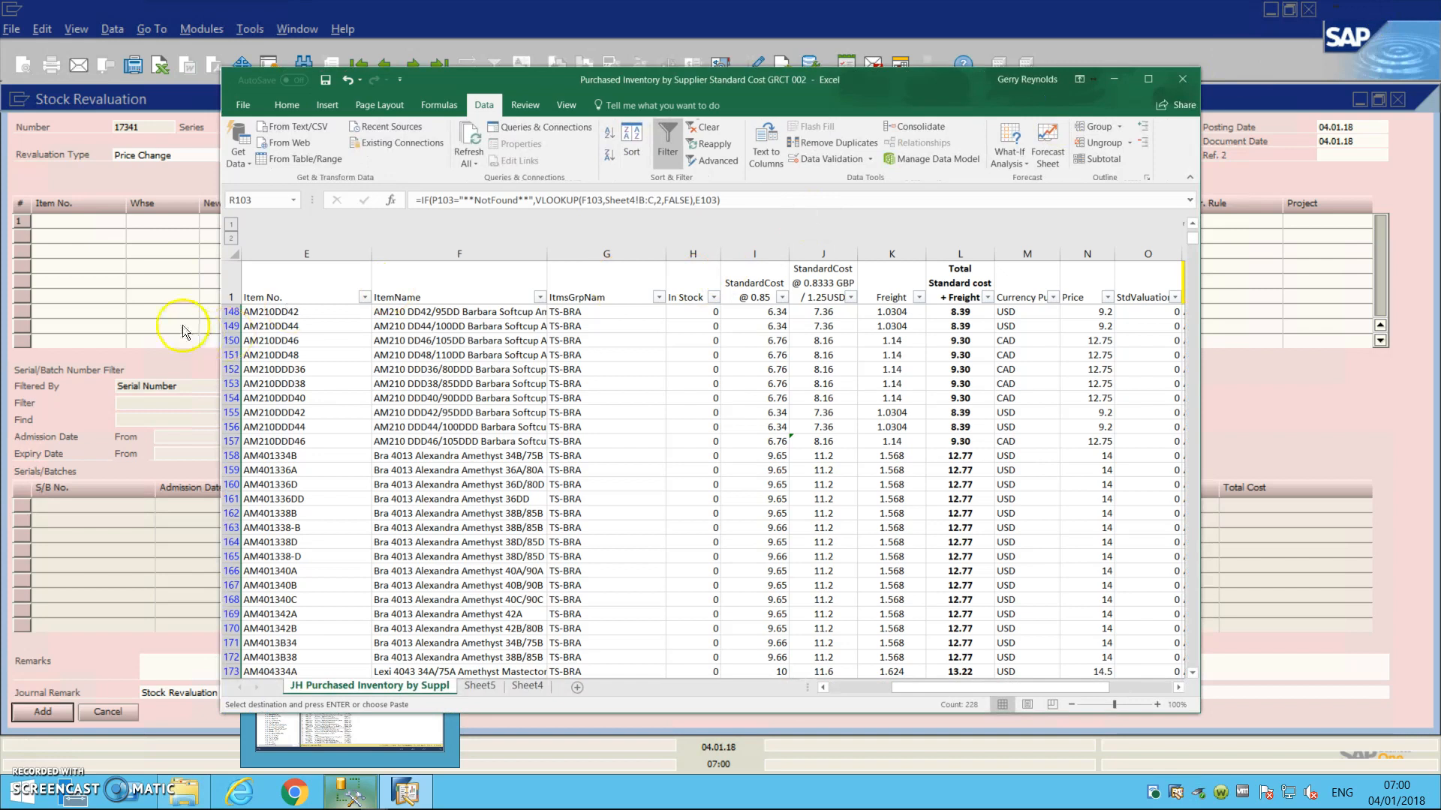
pyautogui.click(181, 321)
pyautogui.click(54, 220)
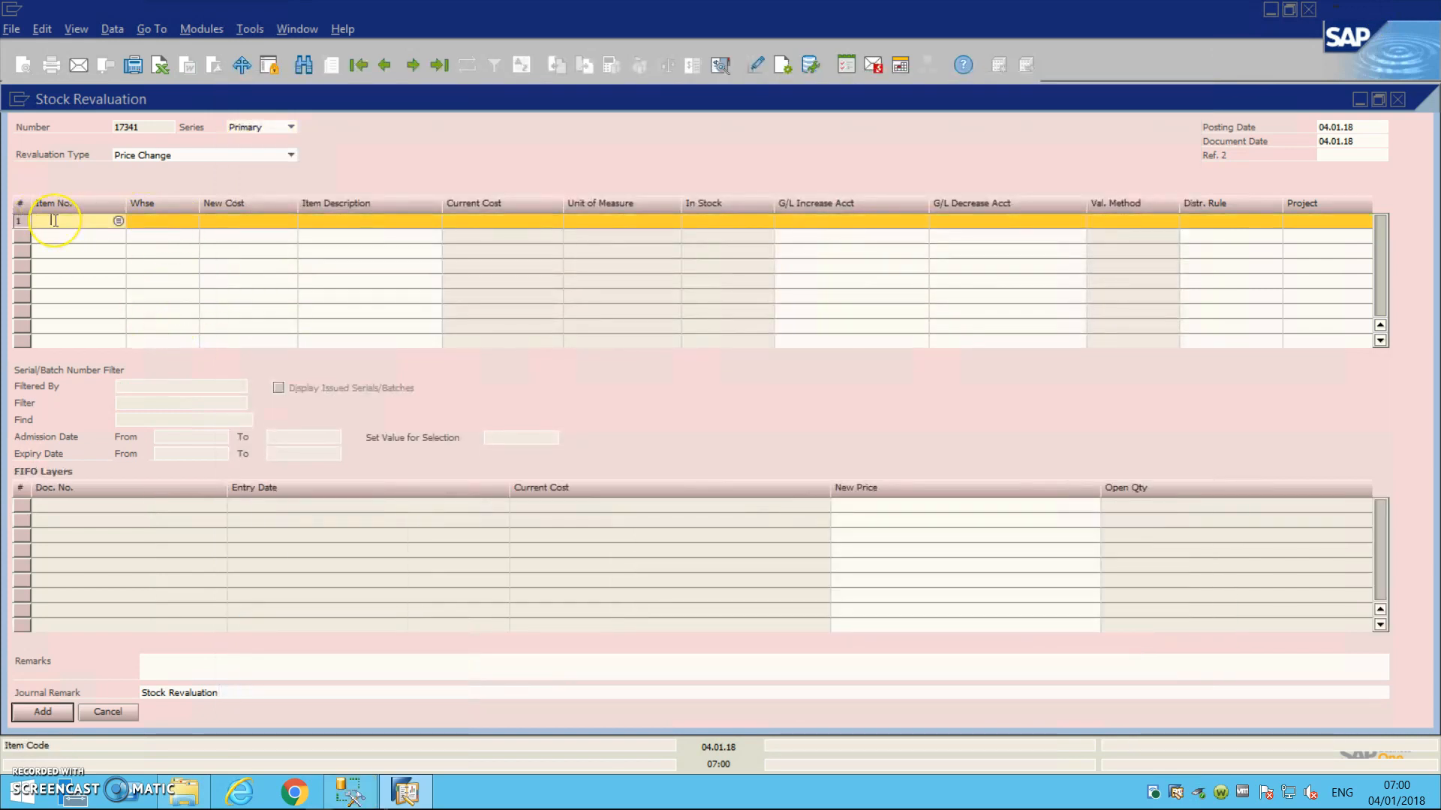
pyautogui.rightClick(54, 219)
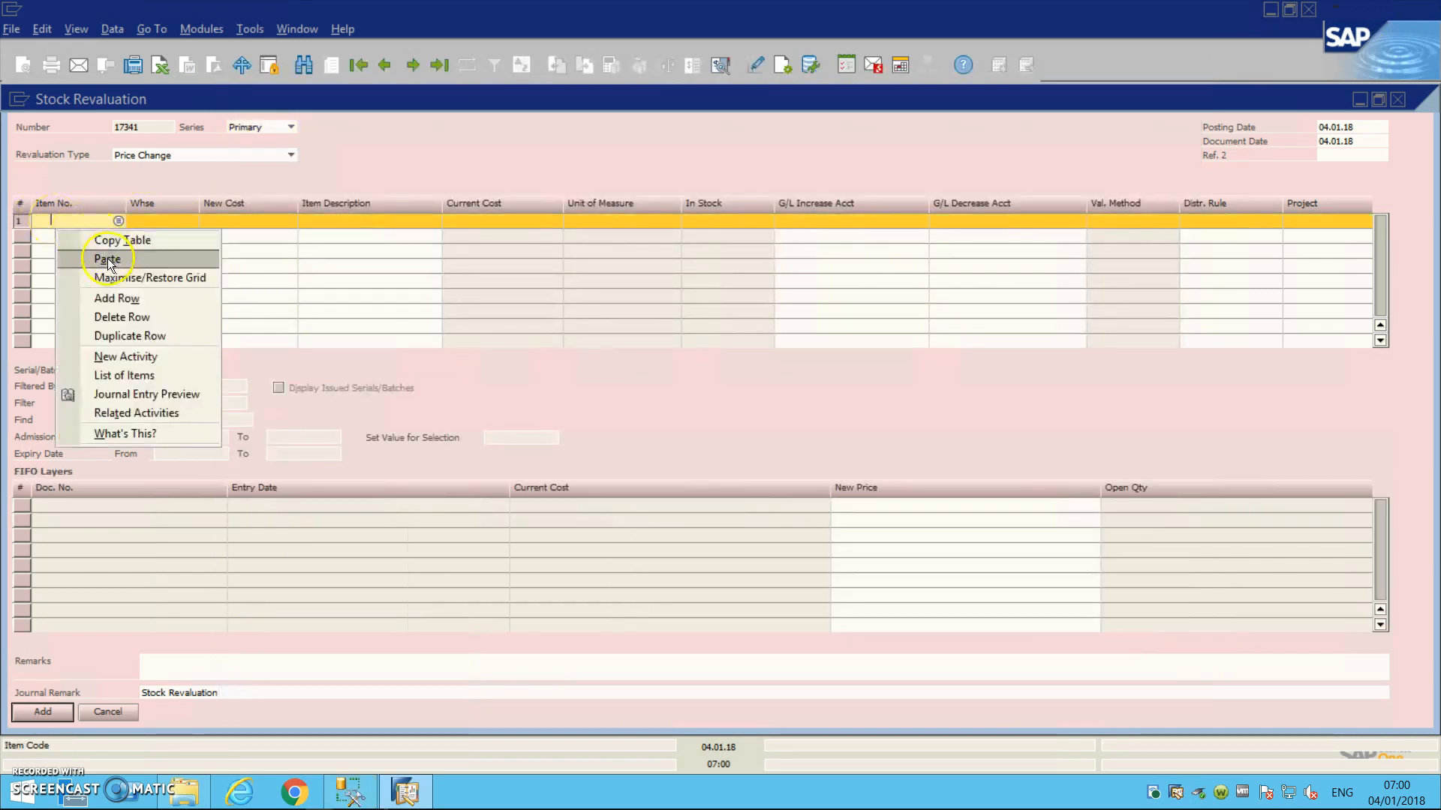
pyautogui.click(107, 258)
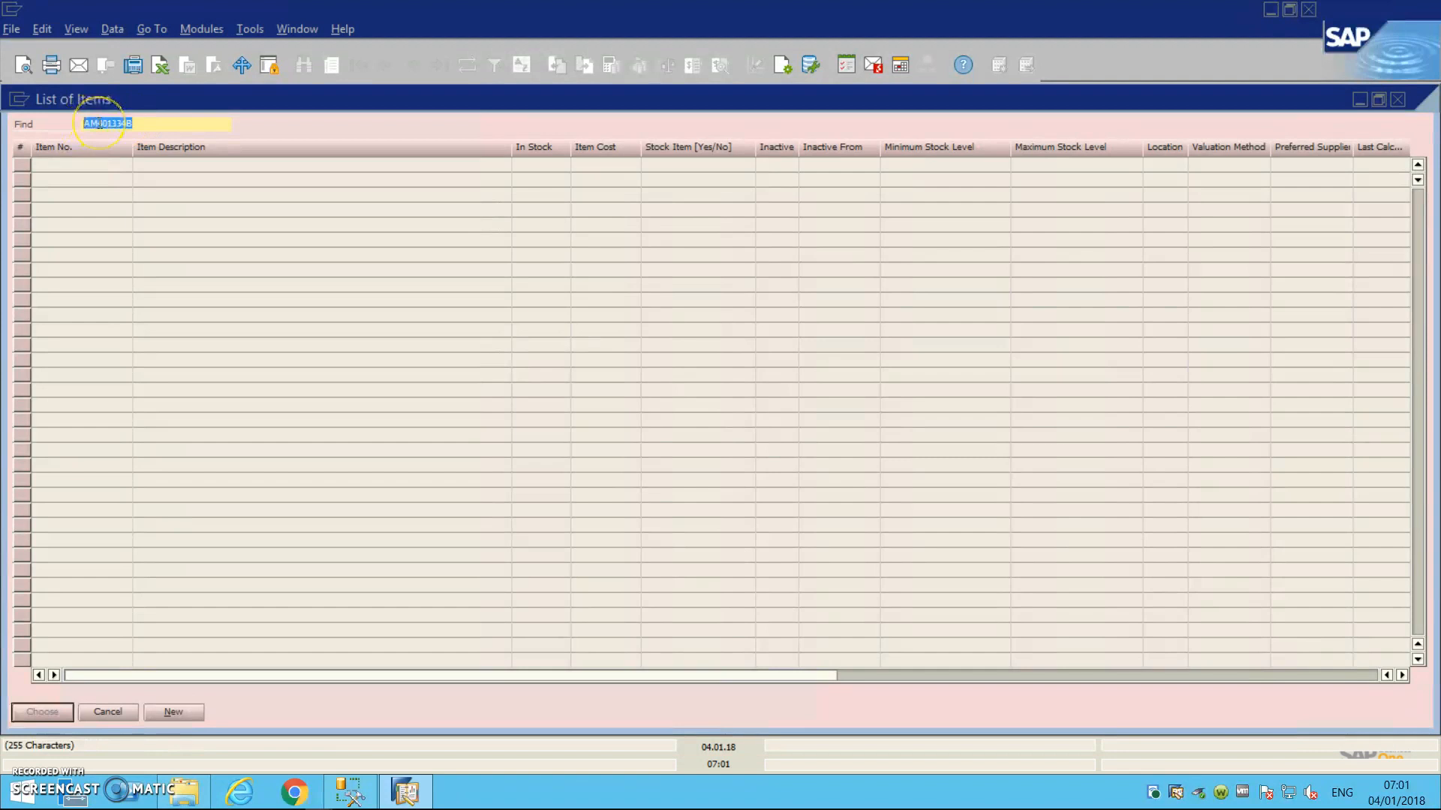
pyautogui.click(109, 712)
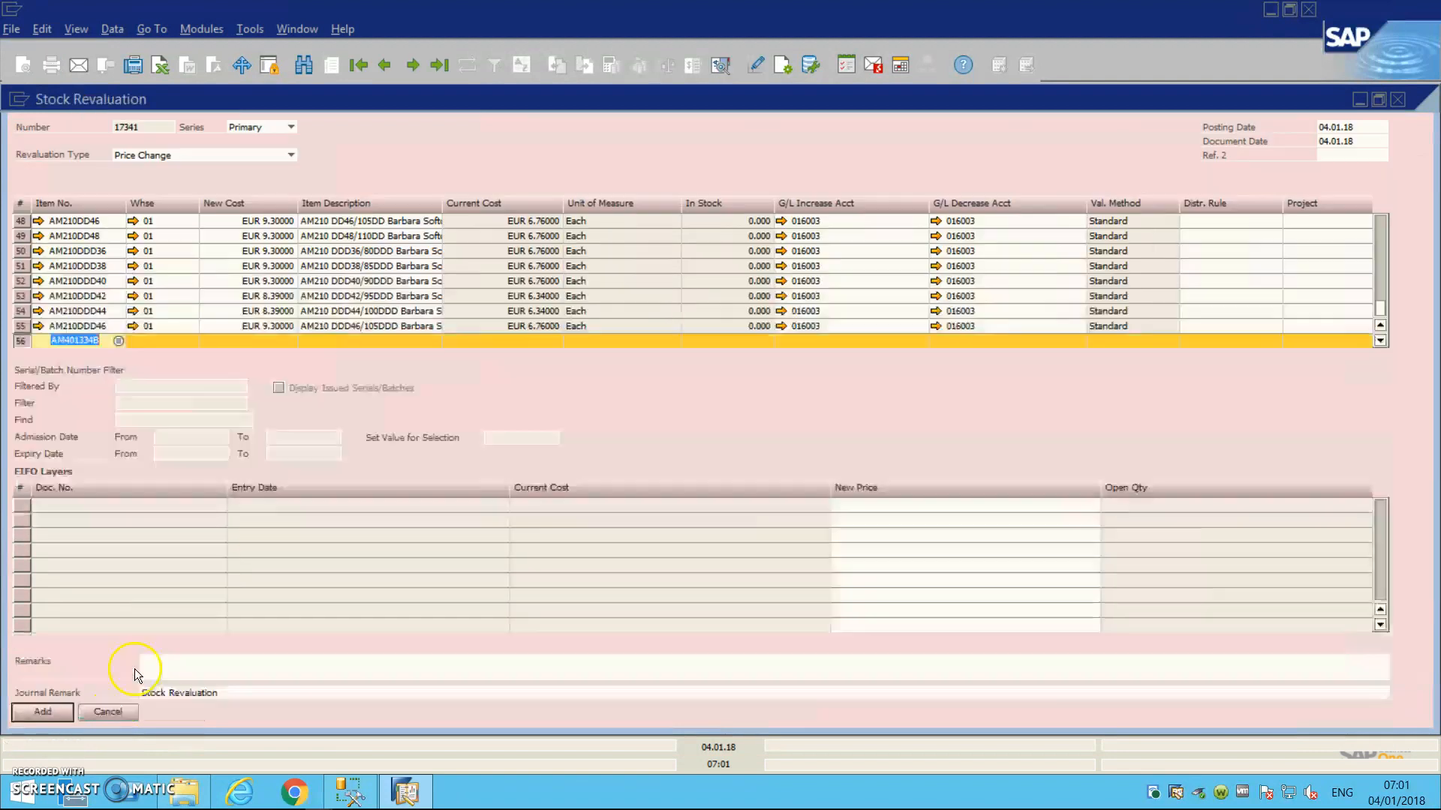
pyautogui.press('BackSpace')
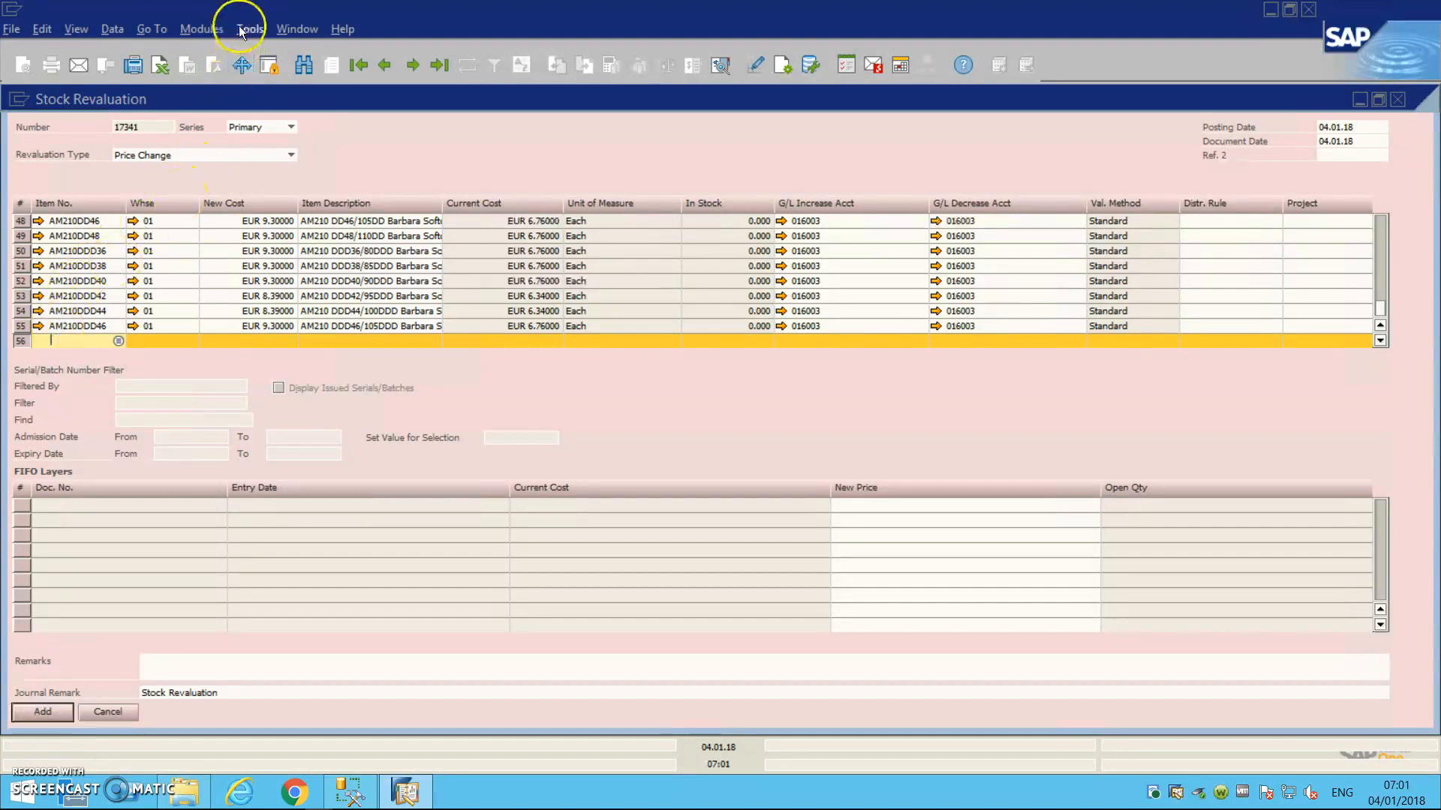
# Look up item AM401334B in Item Master Data, check its stock data and try to mark it as a Stock Item
pyautogui.click(215, 30)
pyautogui.moveTo(289, 183)
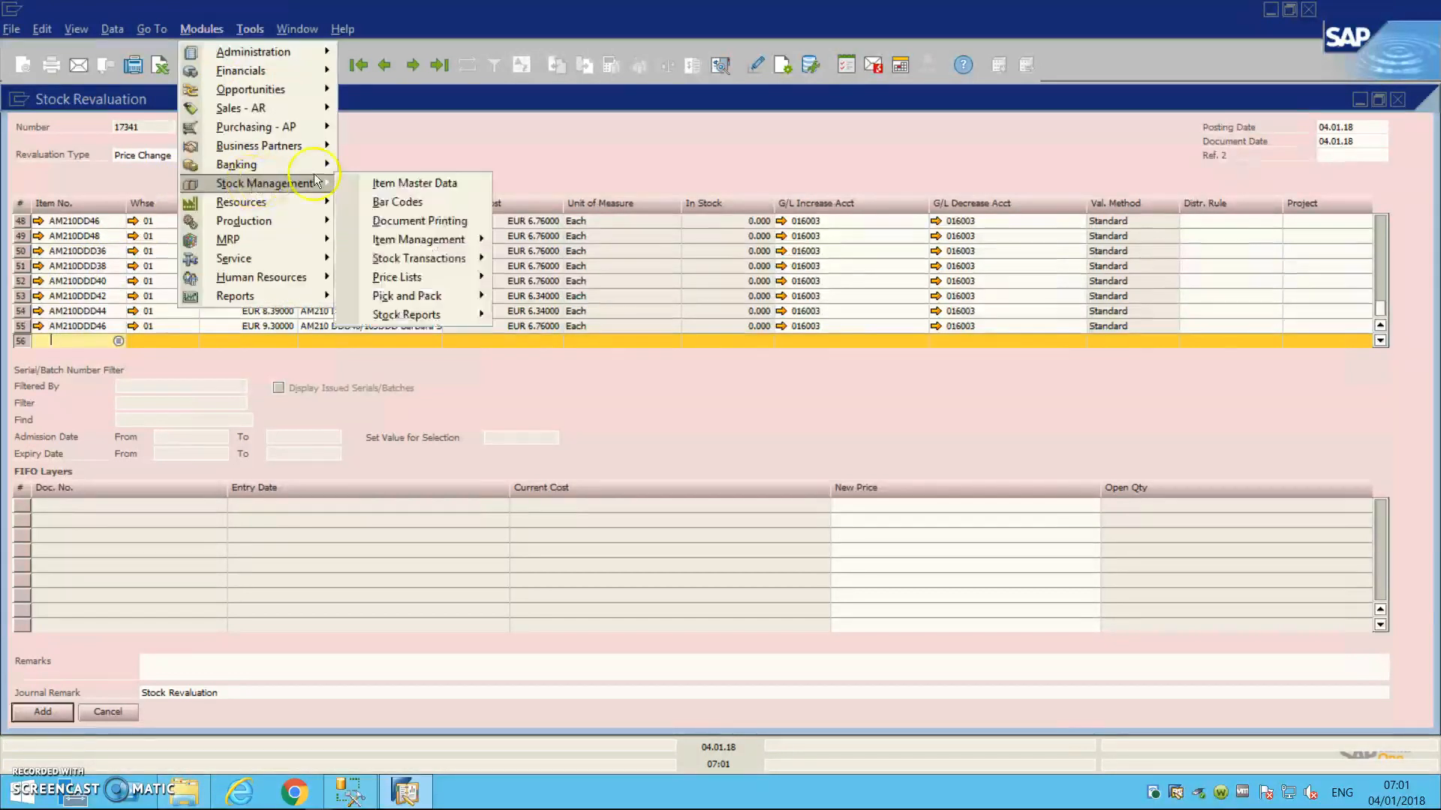
pyautogui.click(408, 185)
pyautogui.write('AM401334B')
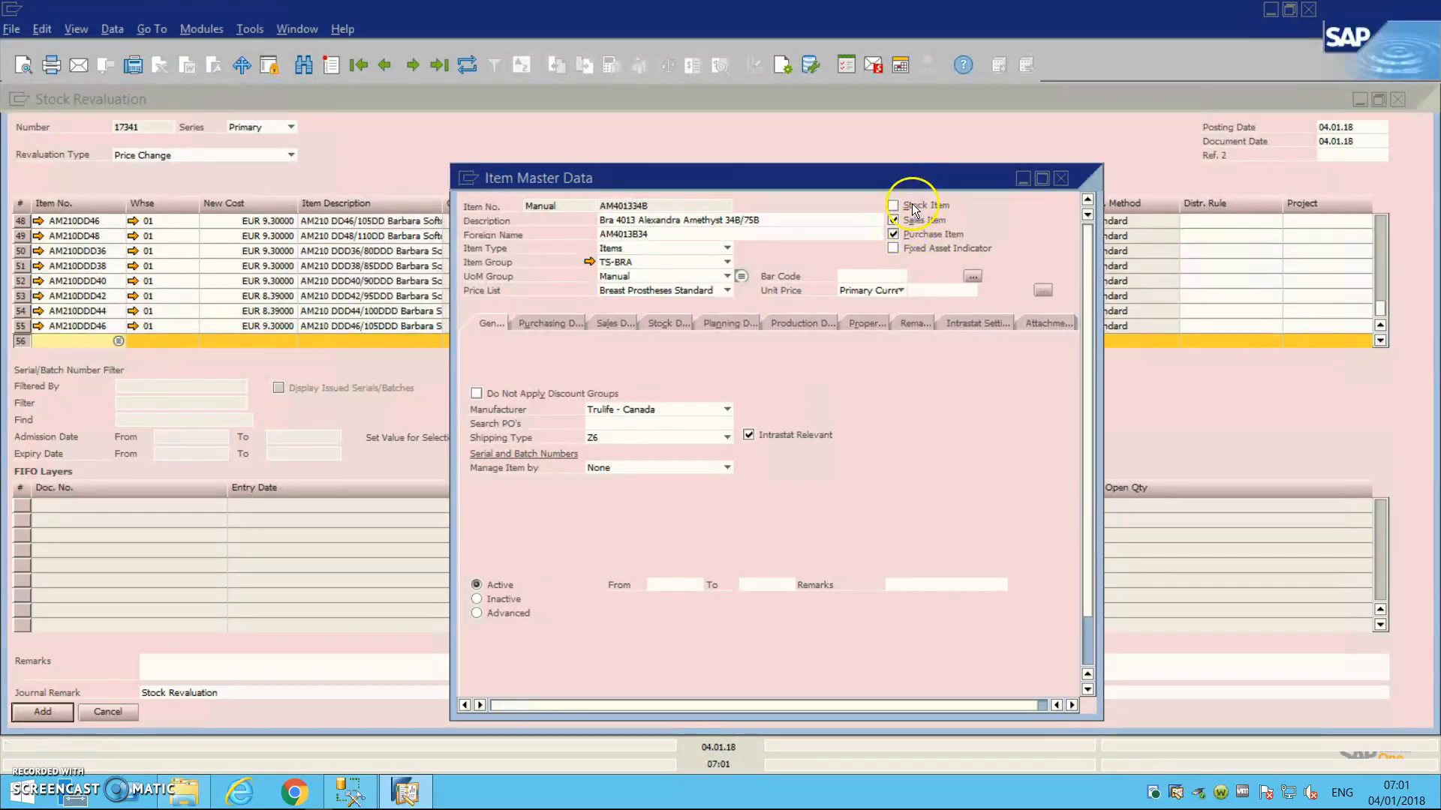
pyautogui.click(670, 323)
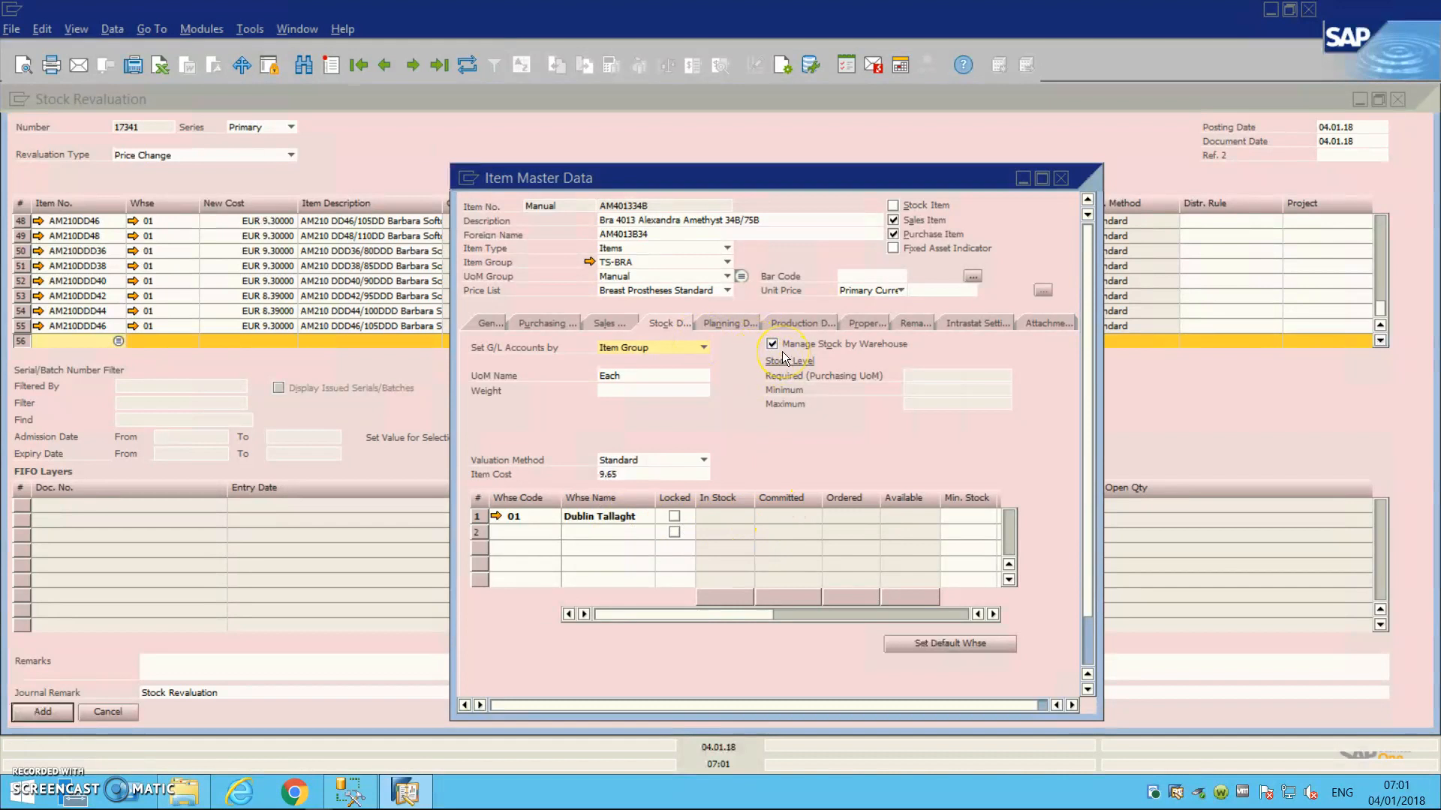
pyautogui.click(904, 210)
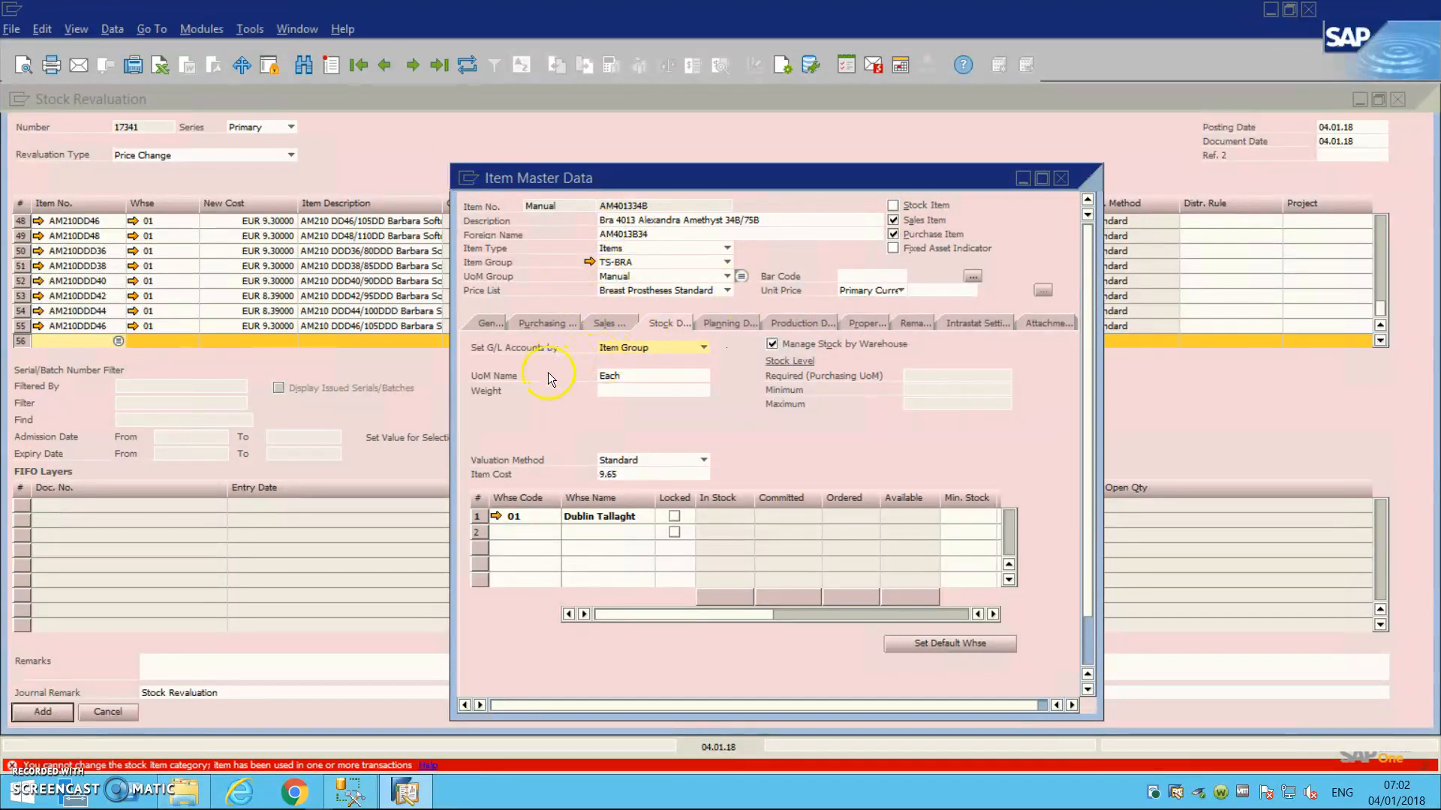
pyautogui.click(1061, 179)
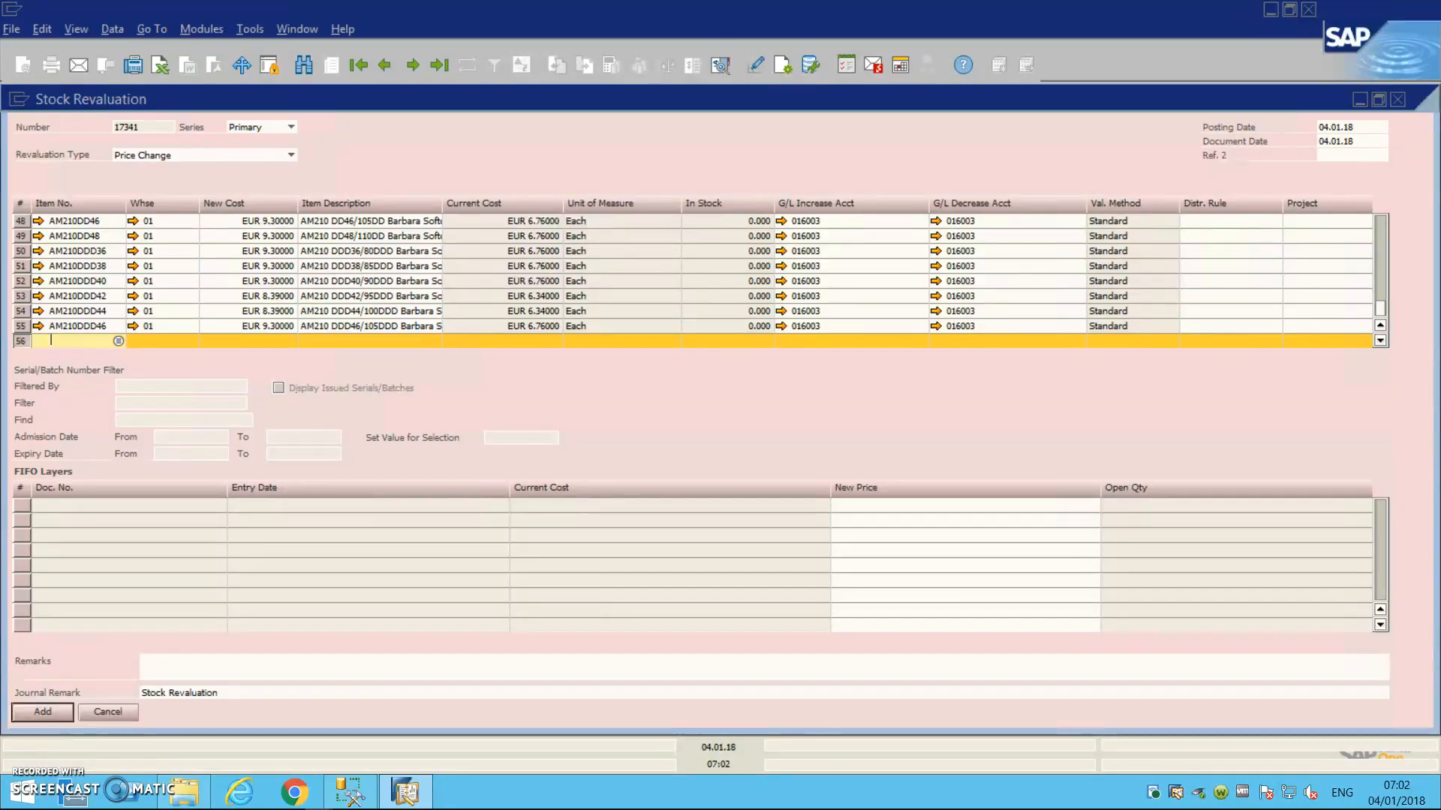
# Switch to the Excel workbook and search the Corrected Stock Code column for AM401334B
pyautogui.hotkey('alt', 'Tab')
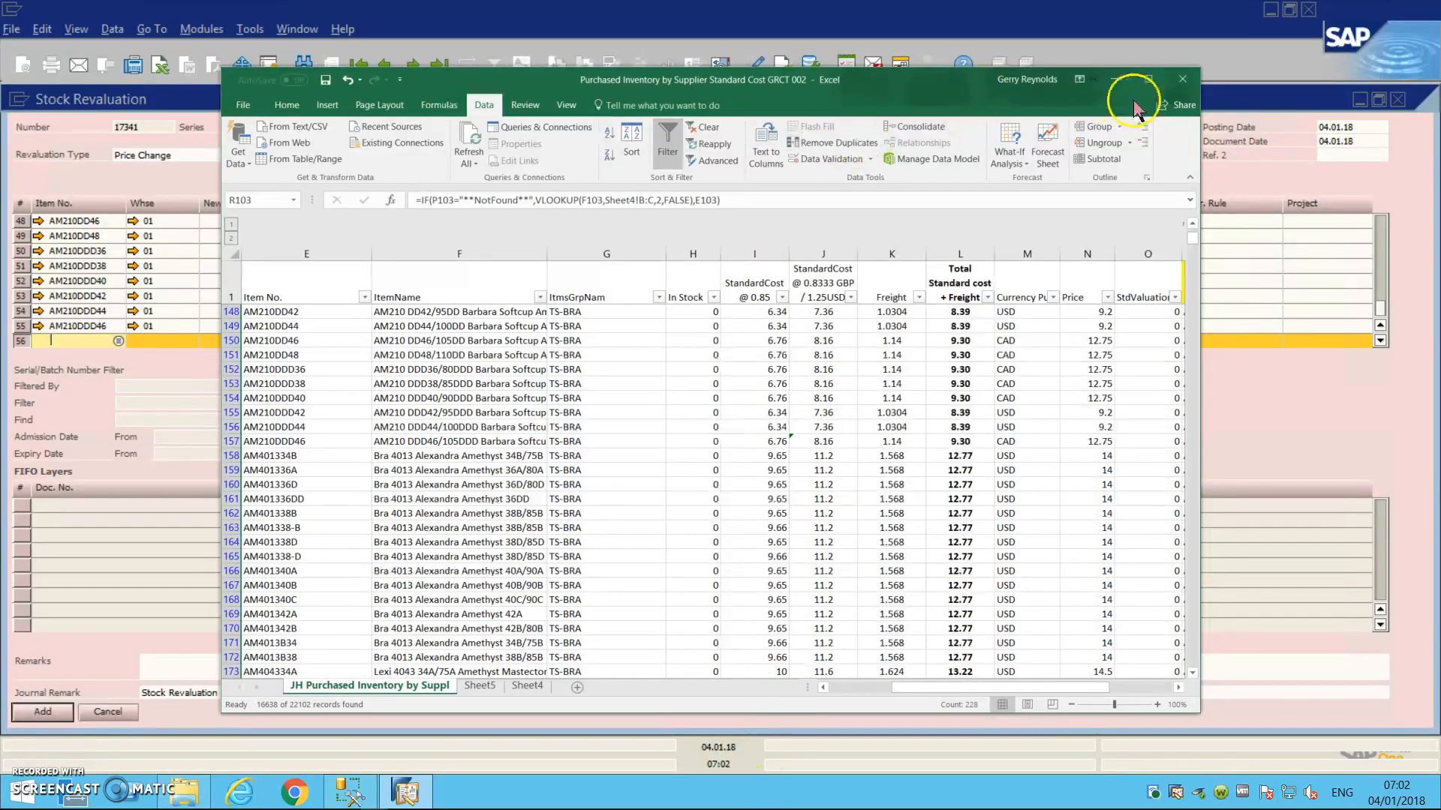
pyautogui.click(1147, 79)
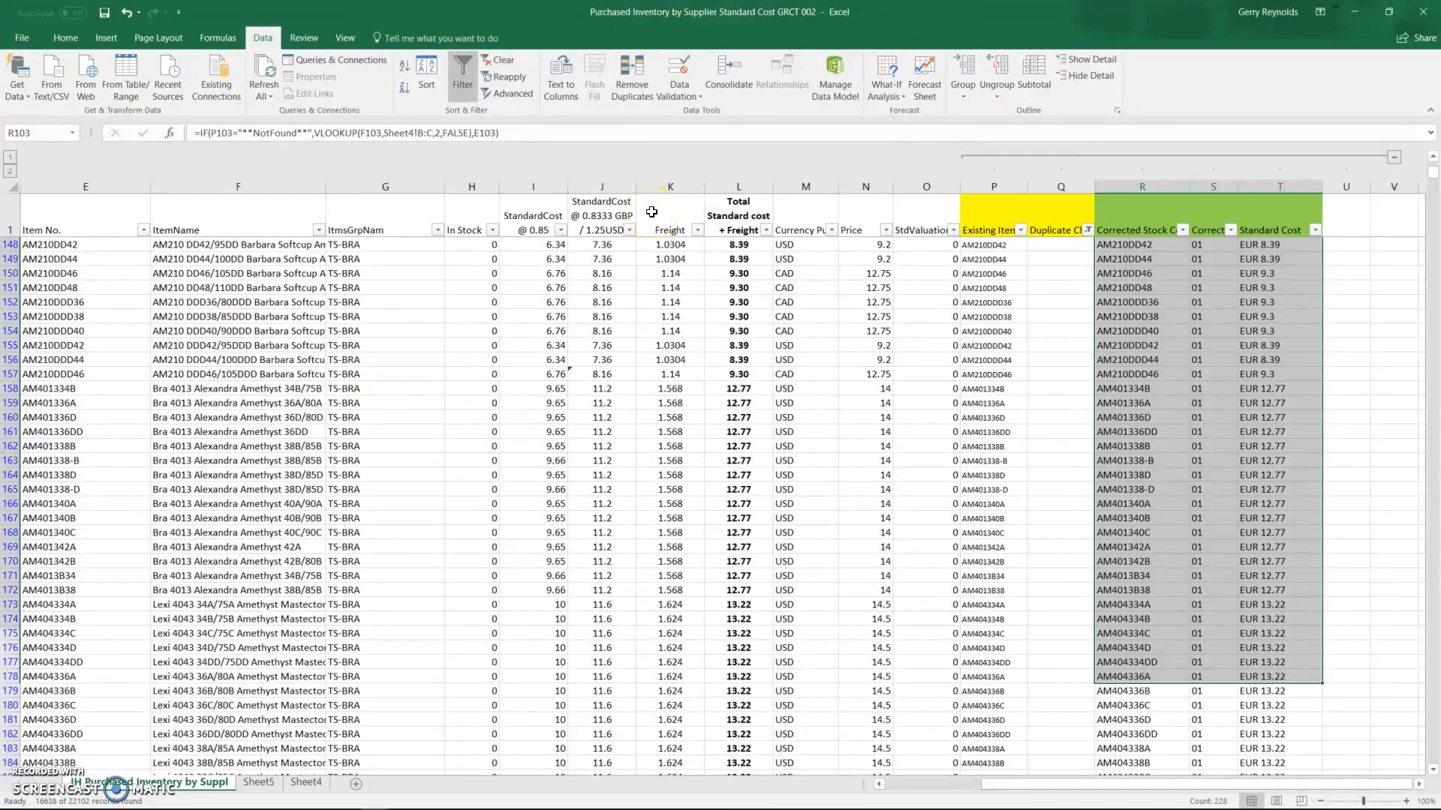
pyautogui.click(1144, 187)
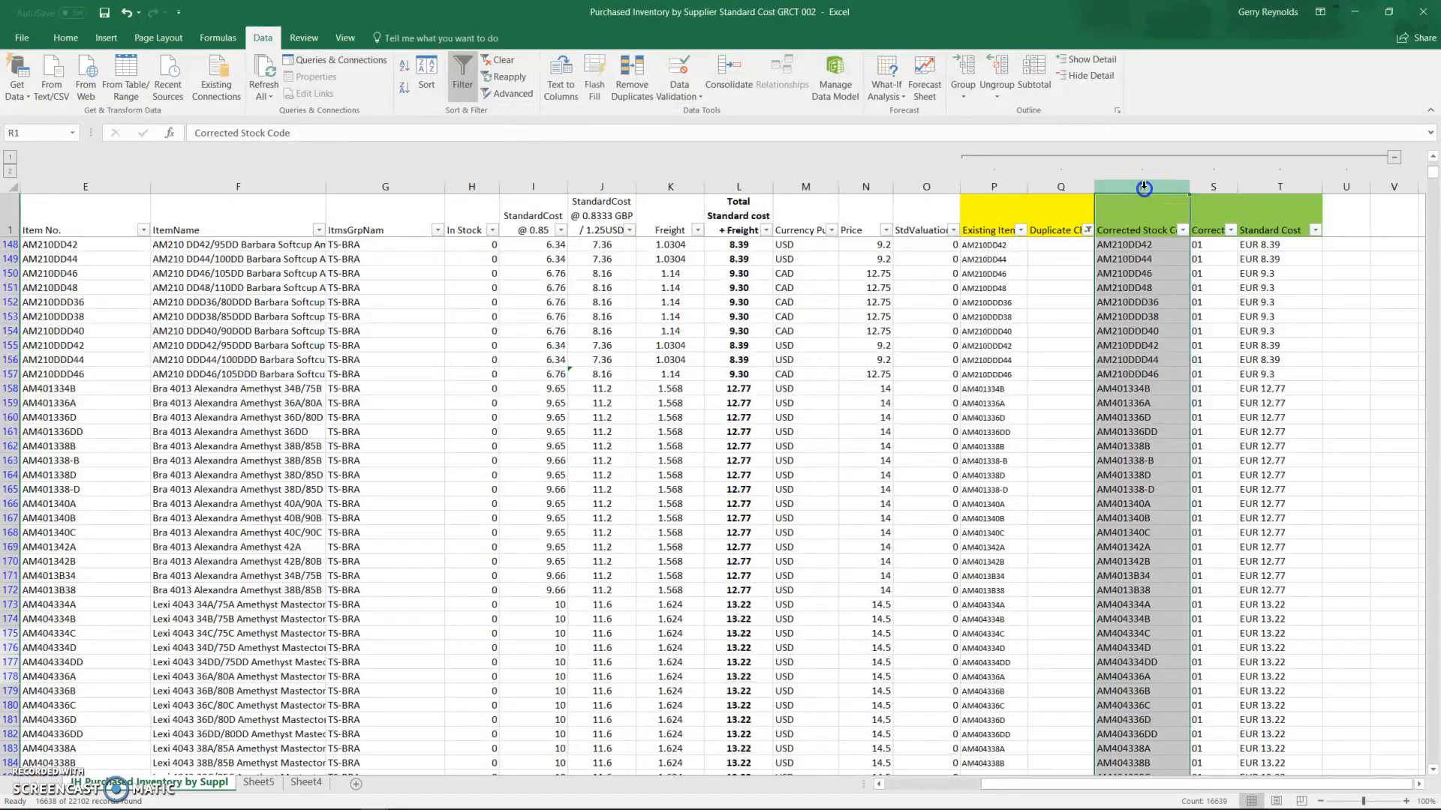
pyautogui.hotkey('ctrl', 'f')
pyautogui.write('AM401334B')
pyautogui.click(734, 394)
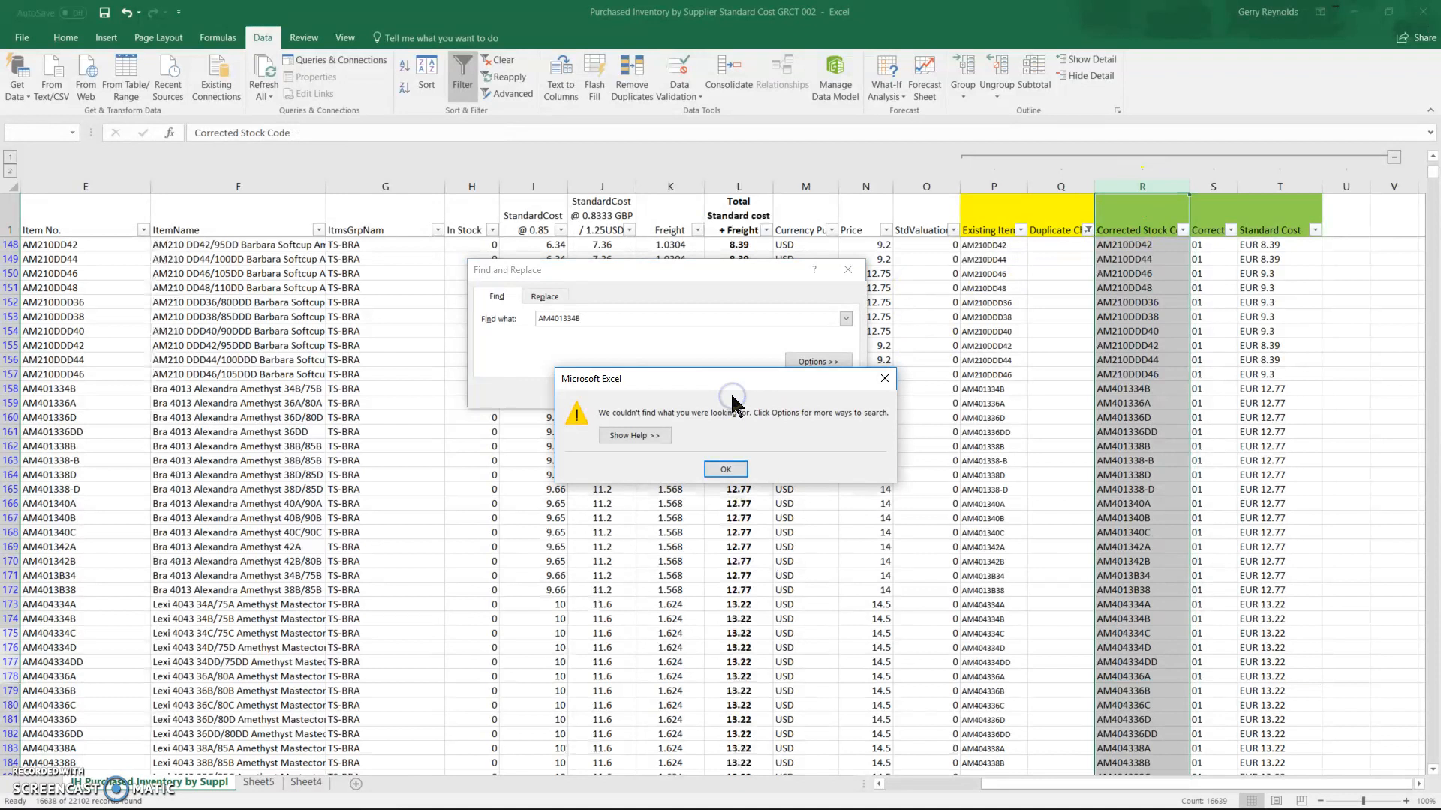
pyautogui.click(728, 471)
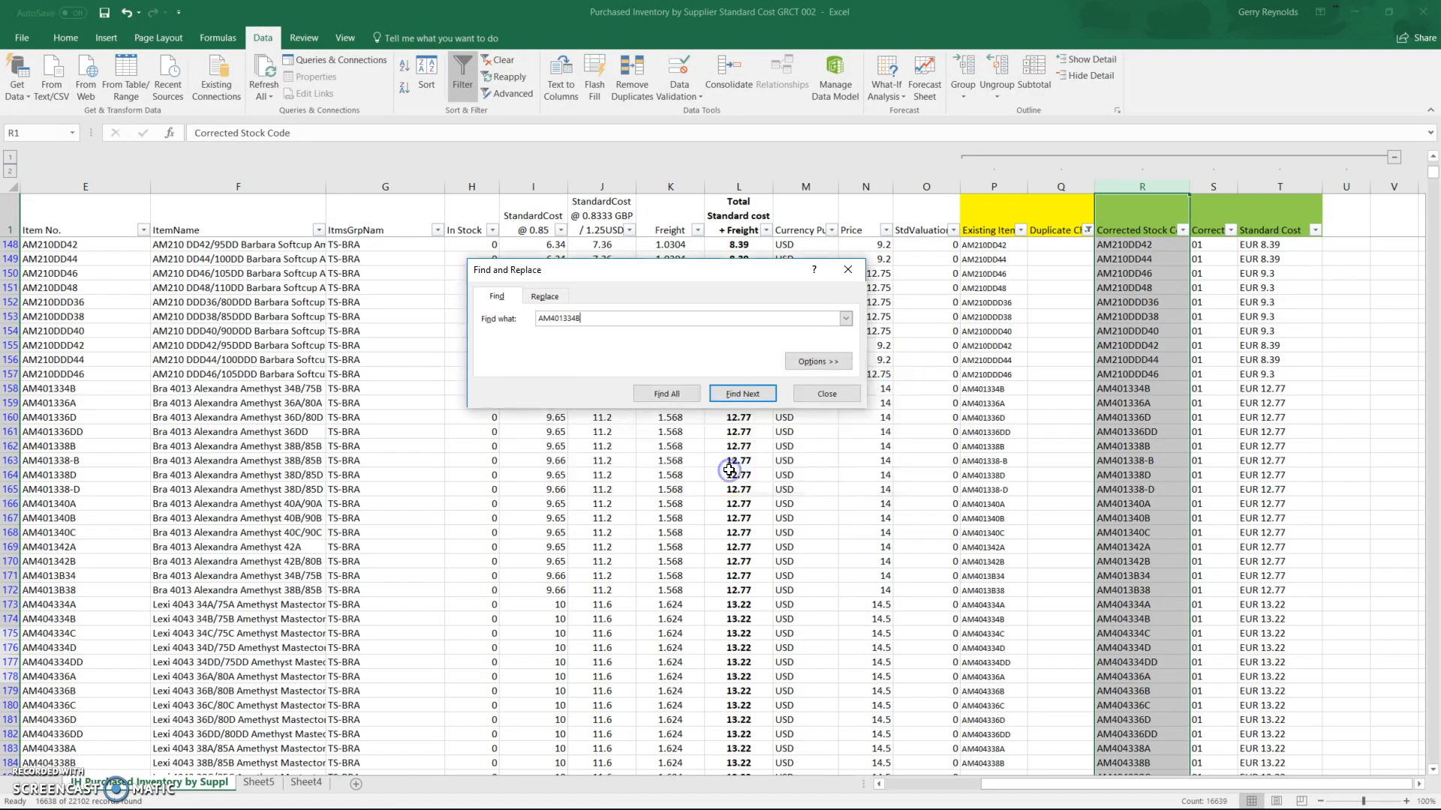
# Search the whole sheet for AM401334B and select its row
pyautogui.click(1137, 433)
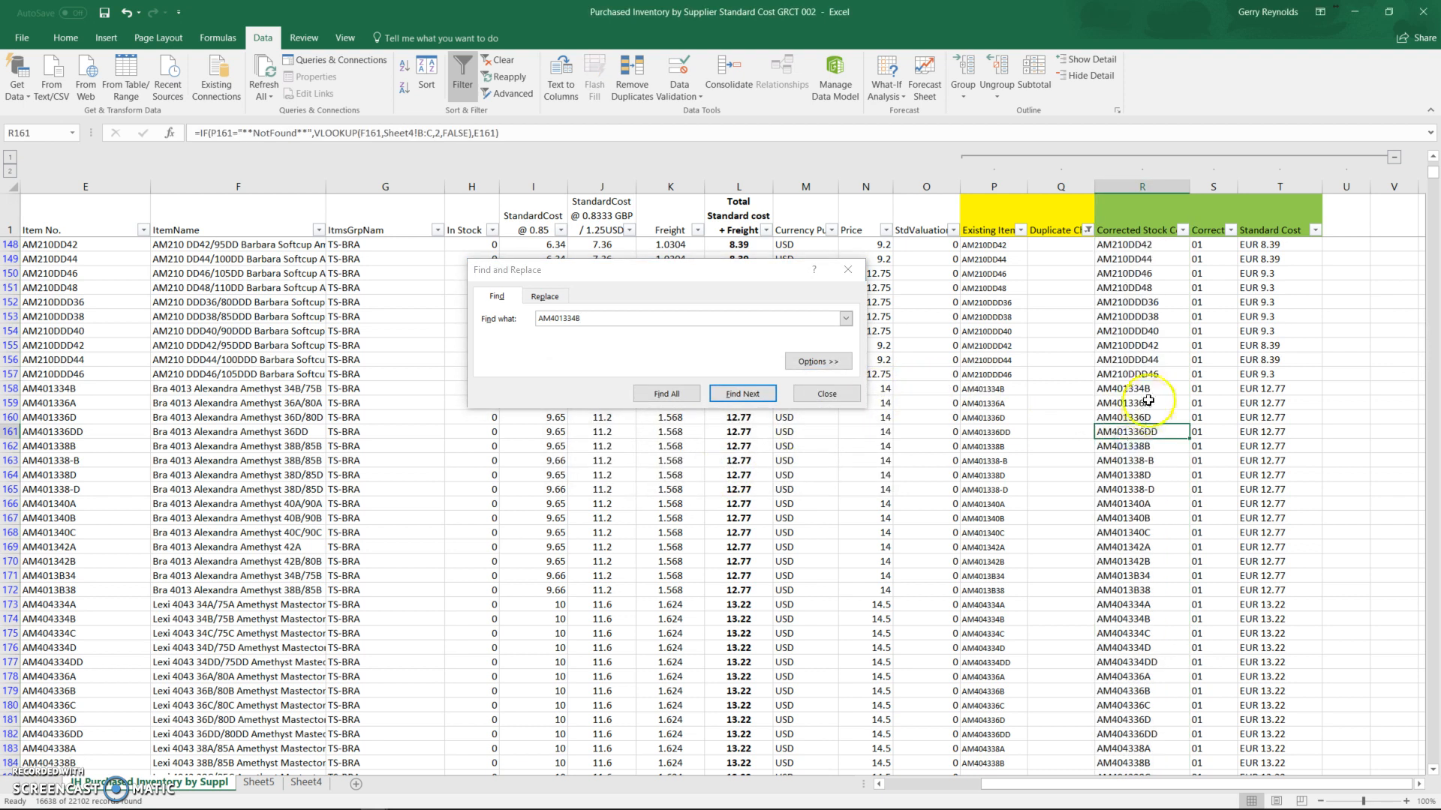
pyautogui.scroll(6, 1148, 386)
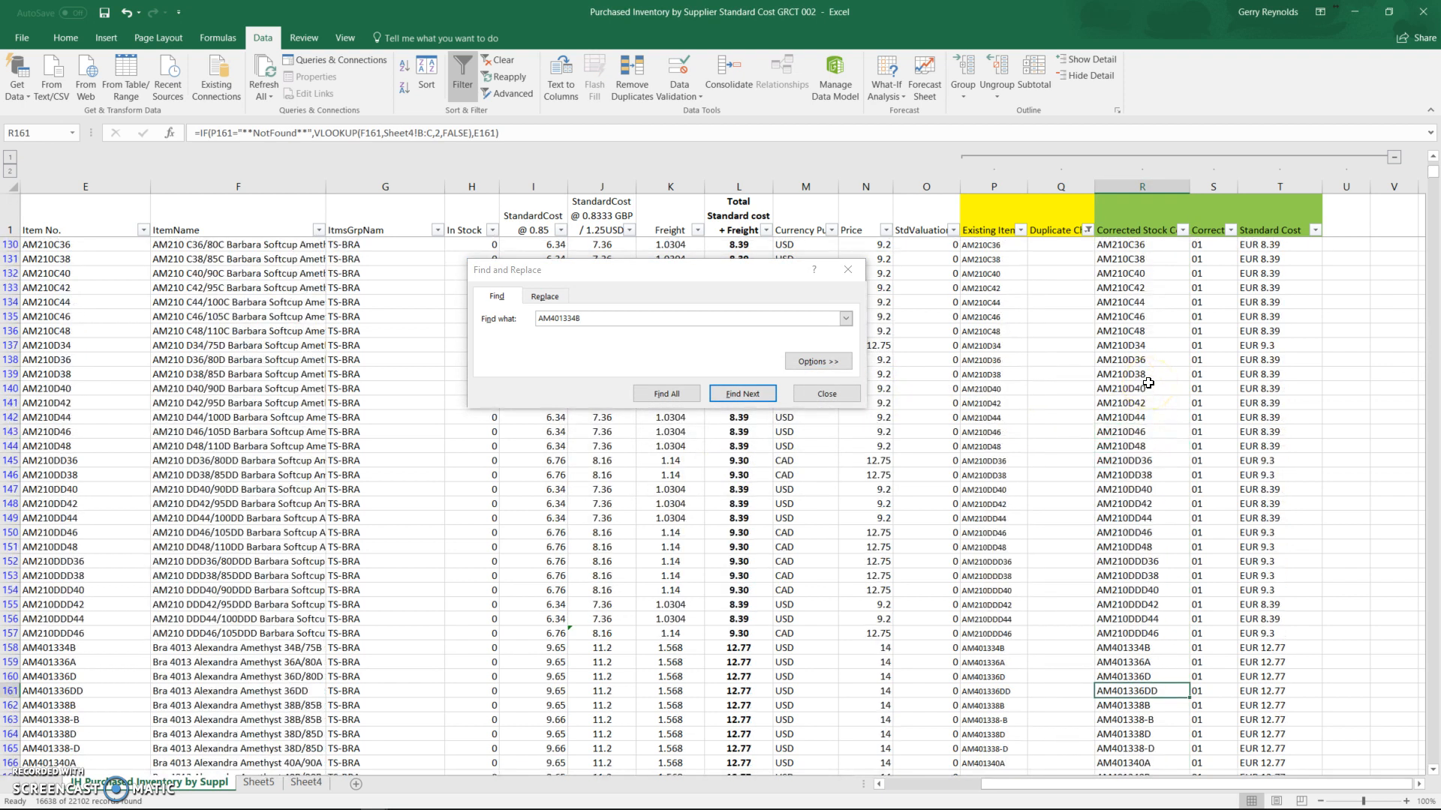
pyautogui.scroll(4, 1148, 384)
pyautogui.scroll(3, 1148, 384)
pyautogui.scroll(-5, 1146, 385)
pyautogui.scroll(-2, 1145, 386)
pyautogui.click(1138, 432)
pyautogui.click(675, 398)
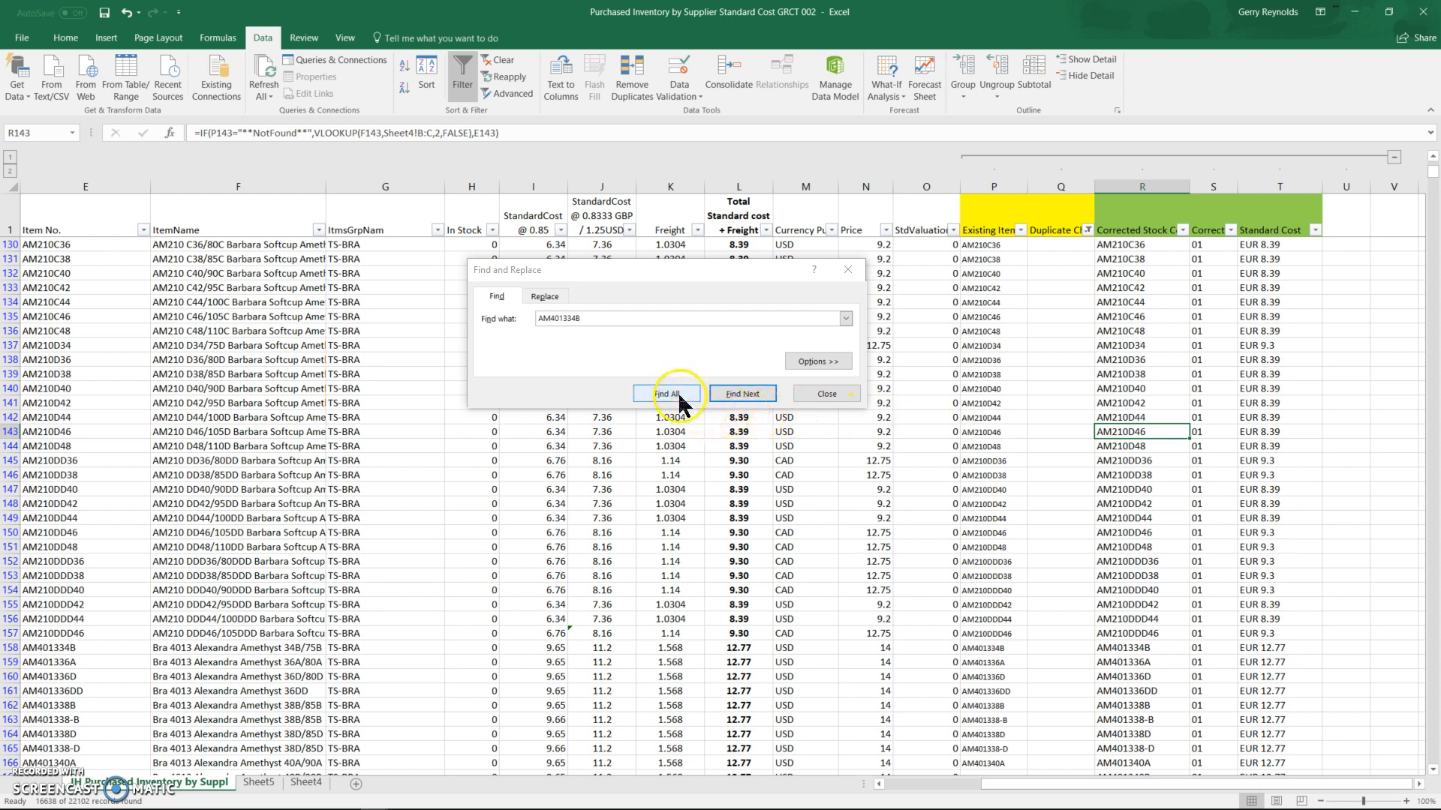
pyautogui.click(739, 395)
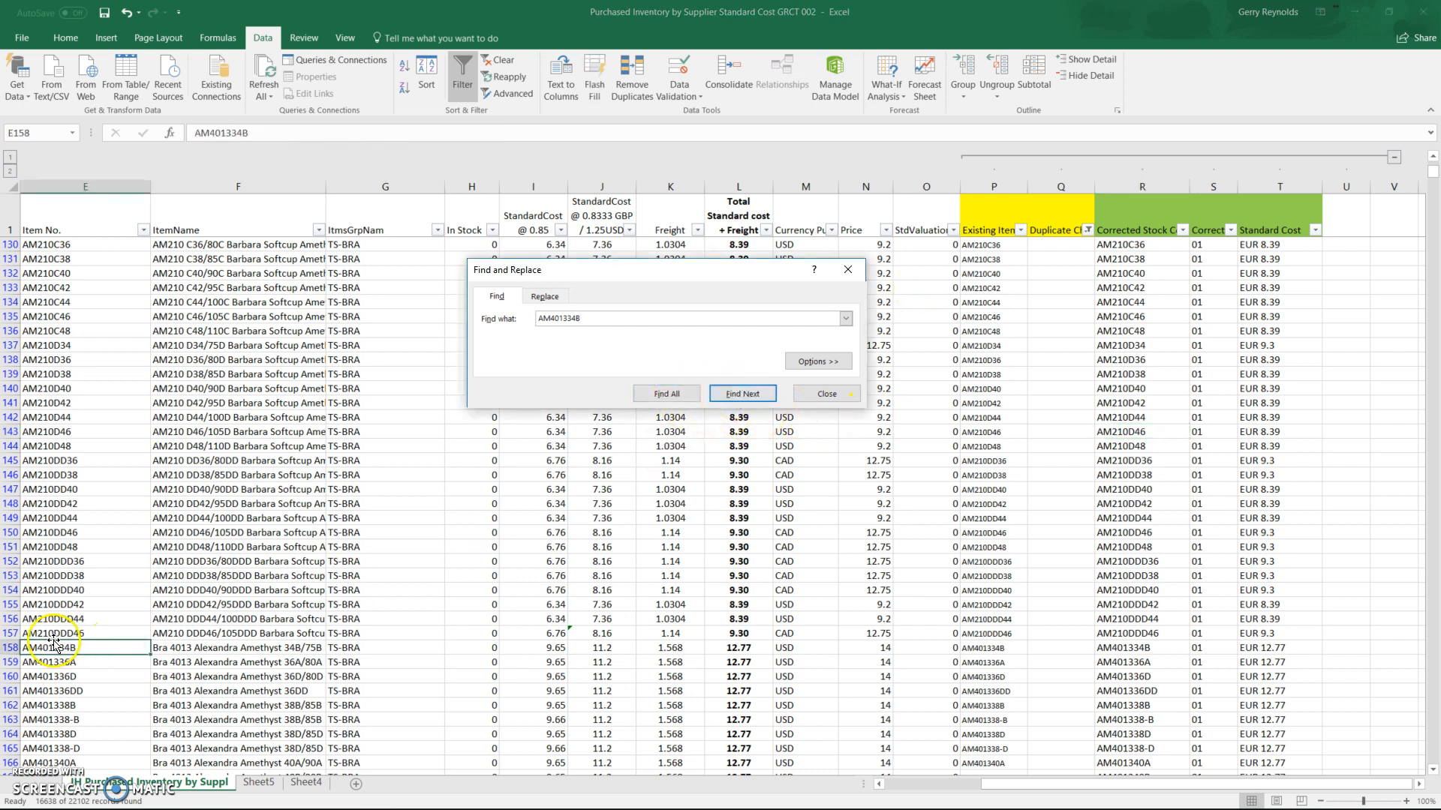
pyautogui.click(11, 648)
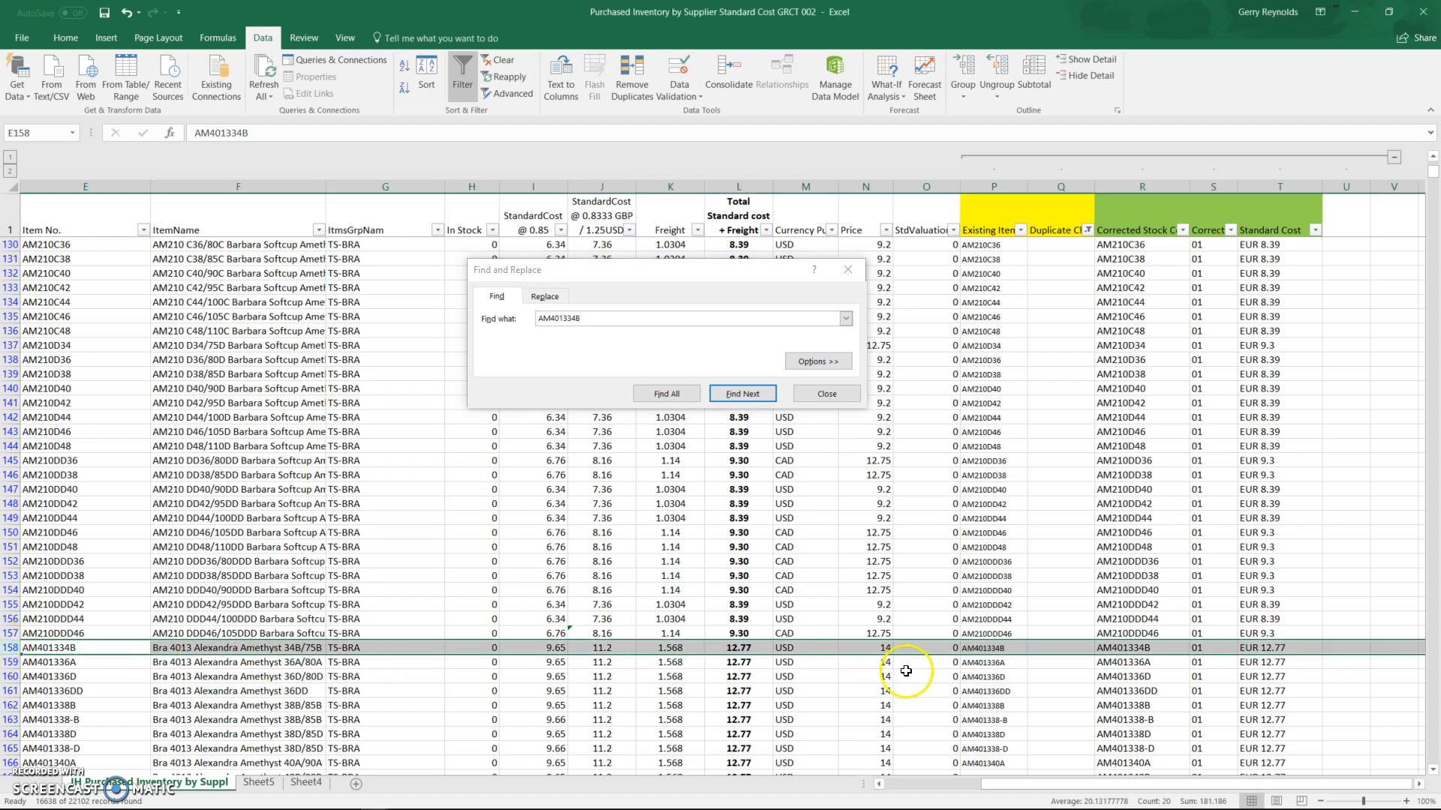
pyautogui.click(1127, 662)
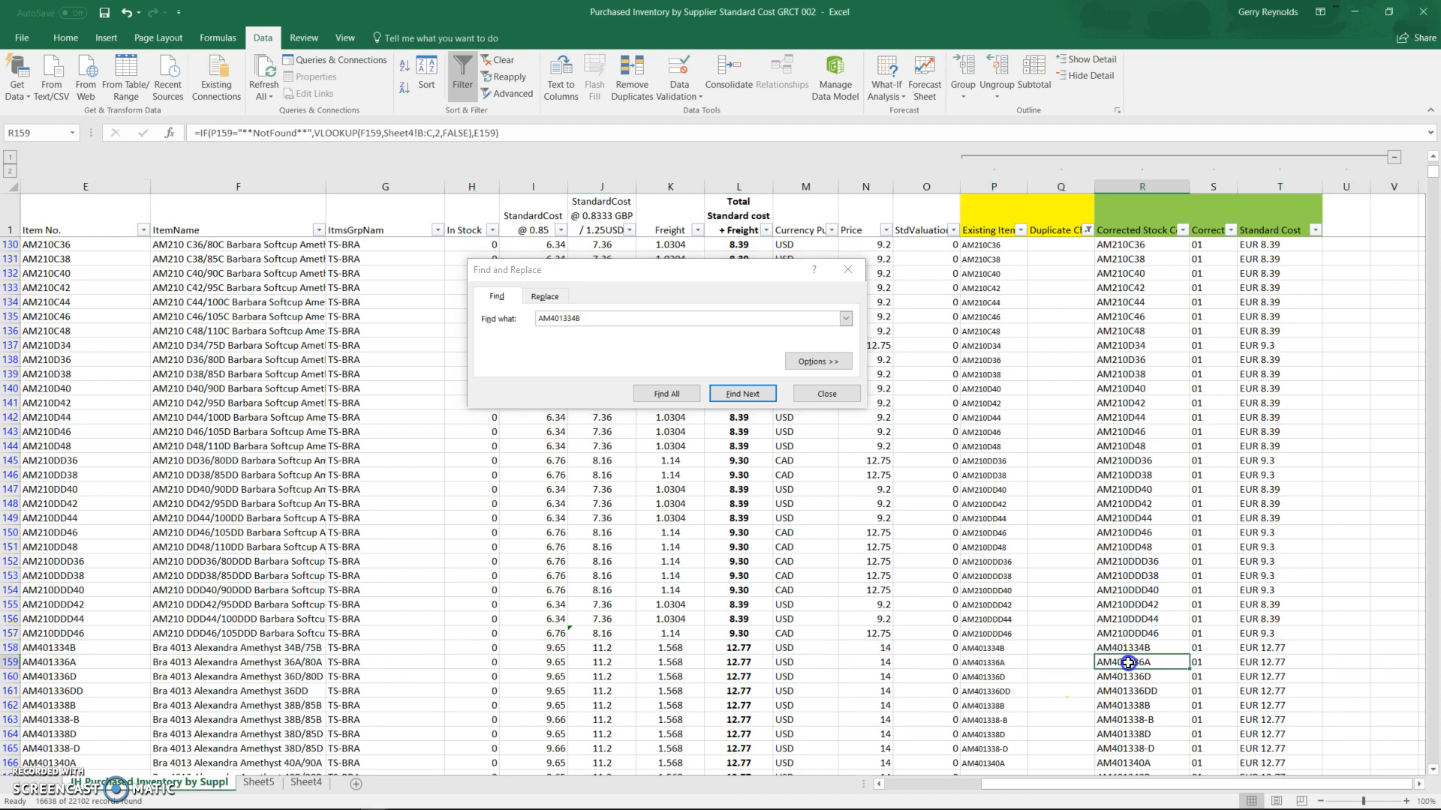
pyautogui.moveTo(1127, 663); pyautogui.dragTo(1275, 663)
pyautogui.scroll(-6, 1264, 681)
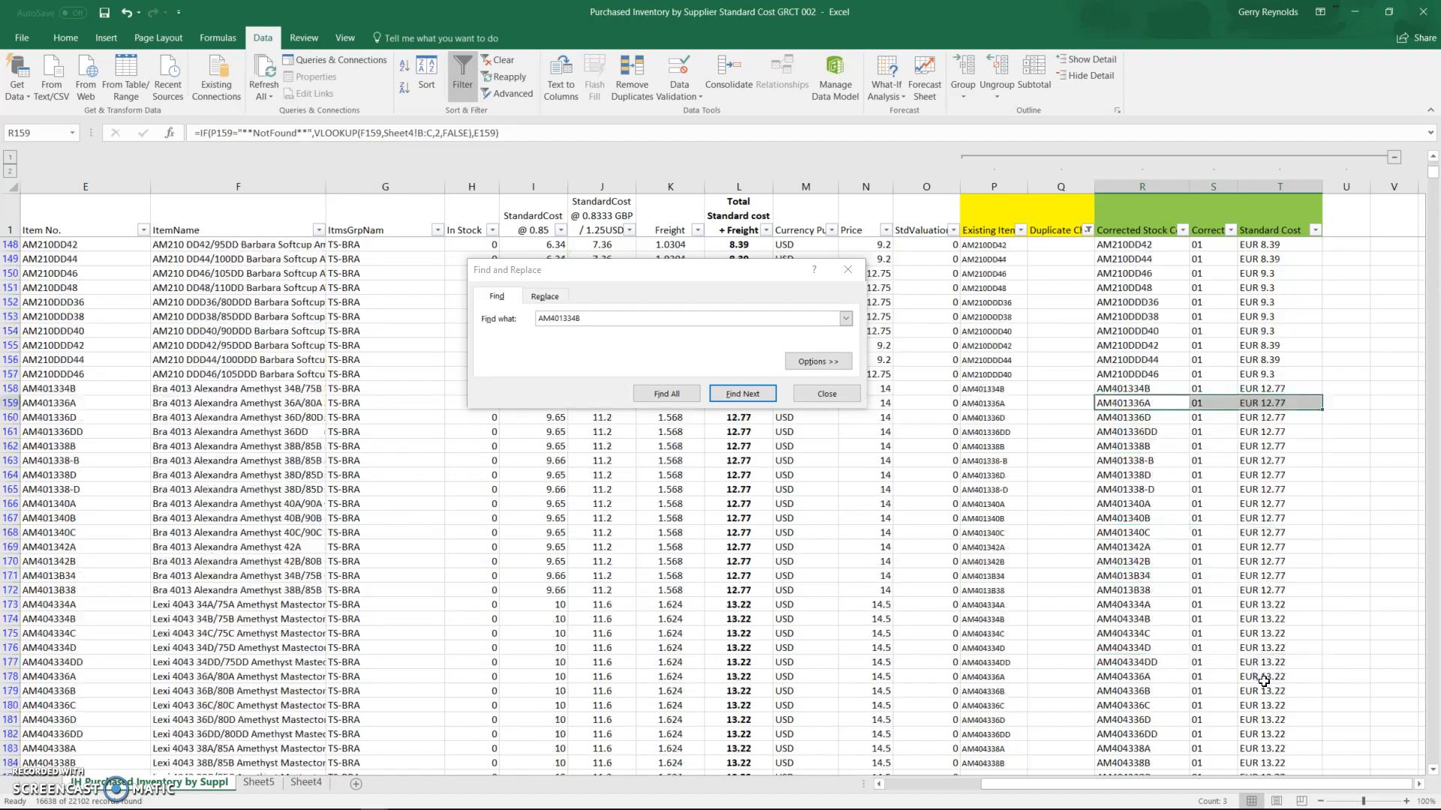
pyautogui.scroll(-3, 1264, 681)
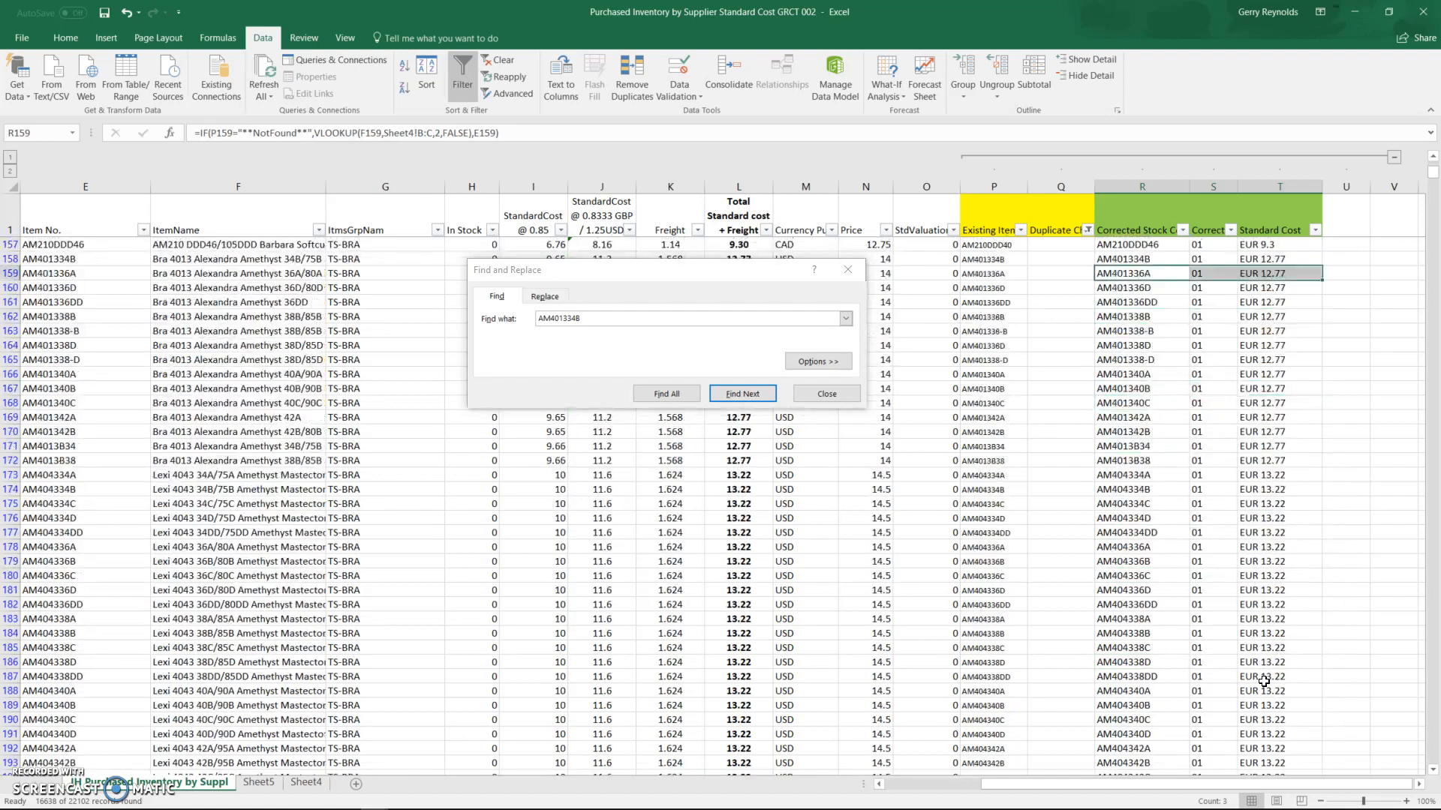
# Highlight the corrected stock code AM401334B in cell R158 with a yellow fill
pyautogui.click(1140, 260)
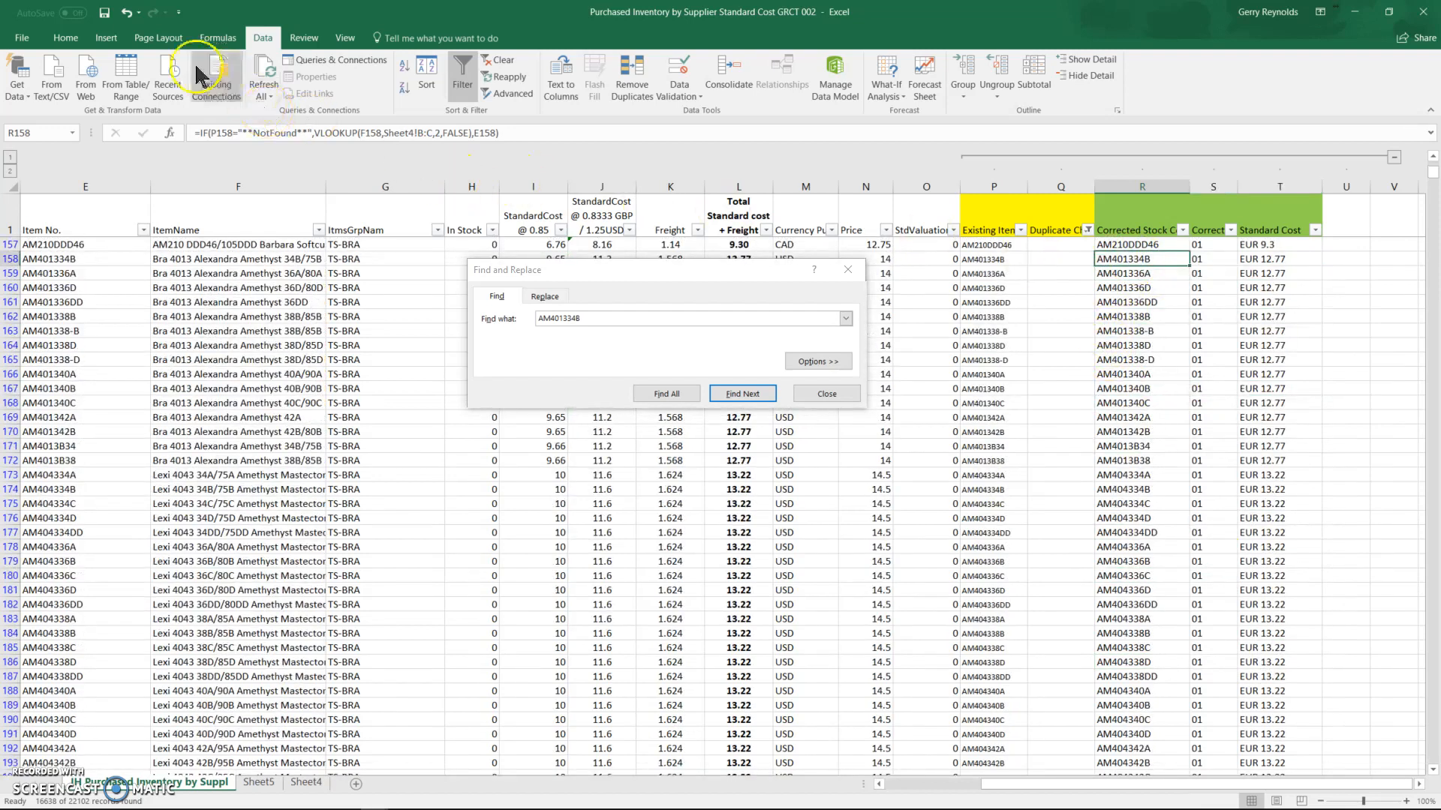
pyautogui.click(65, 37)
pyautogui.click(212, 88)
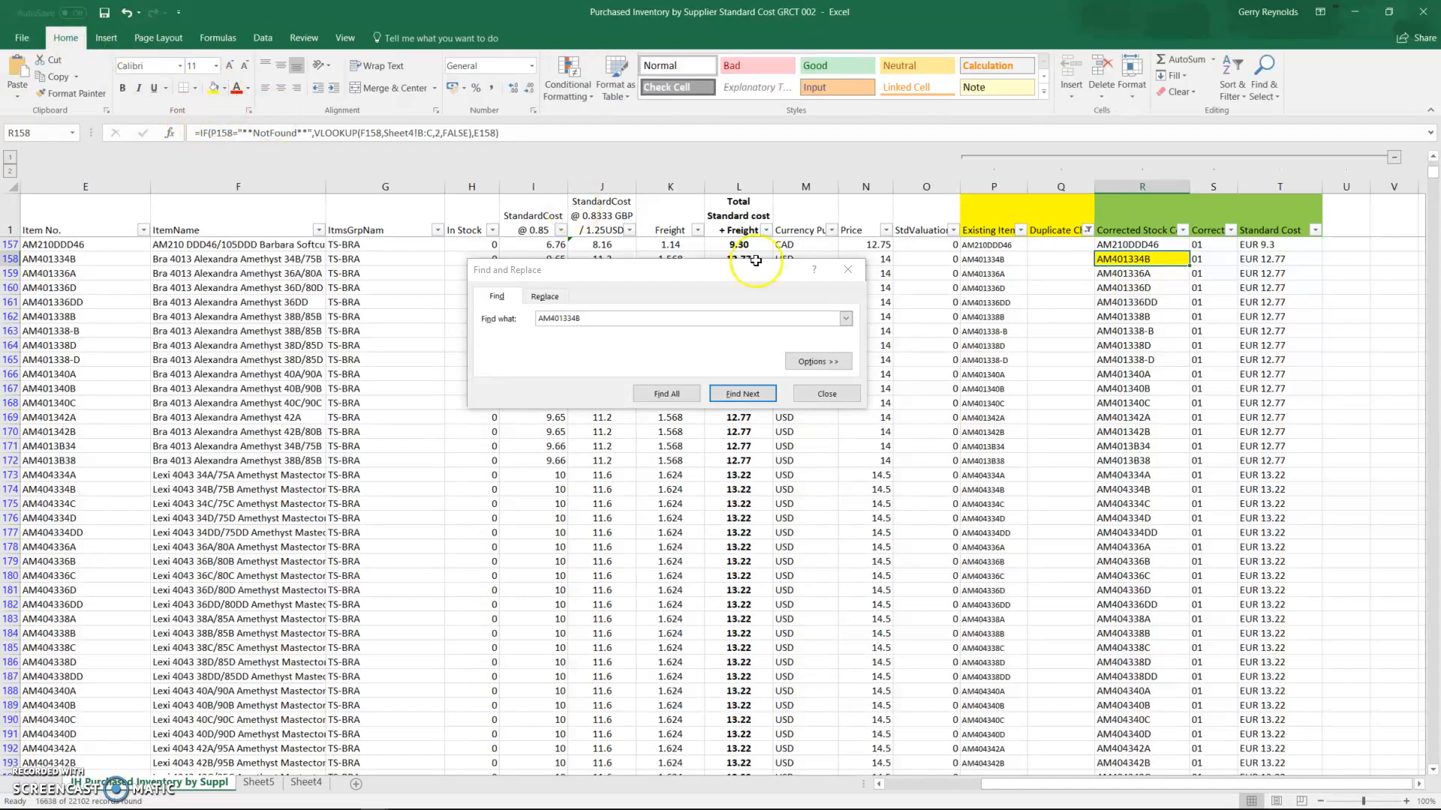
# Copy the corrected stock codes, warehouse codes and standard costs in R159:T189 and switch back to SAP Business One
pyautogui.moveTo(1125, 275); pyautogui.dragTo(1288, 706)
pyautogui.hotkey('ctrl', 'c')
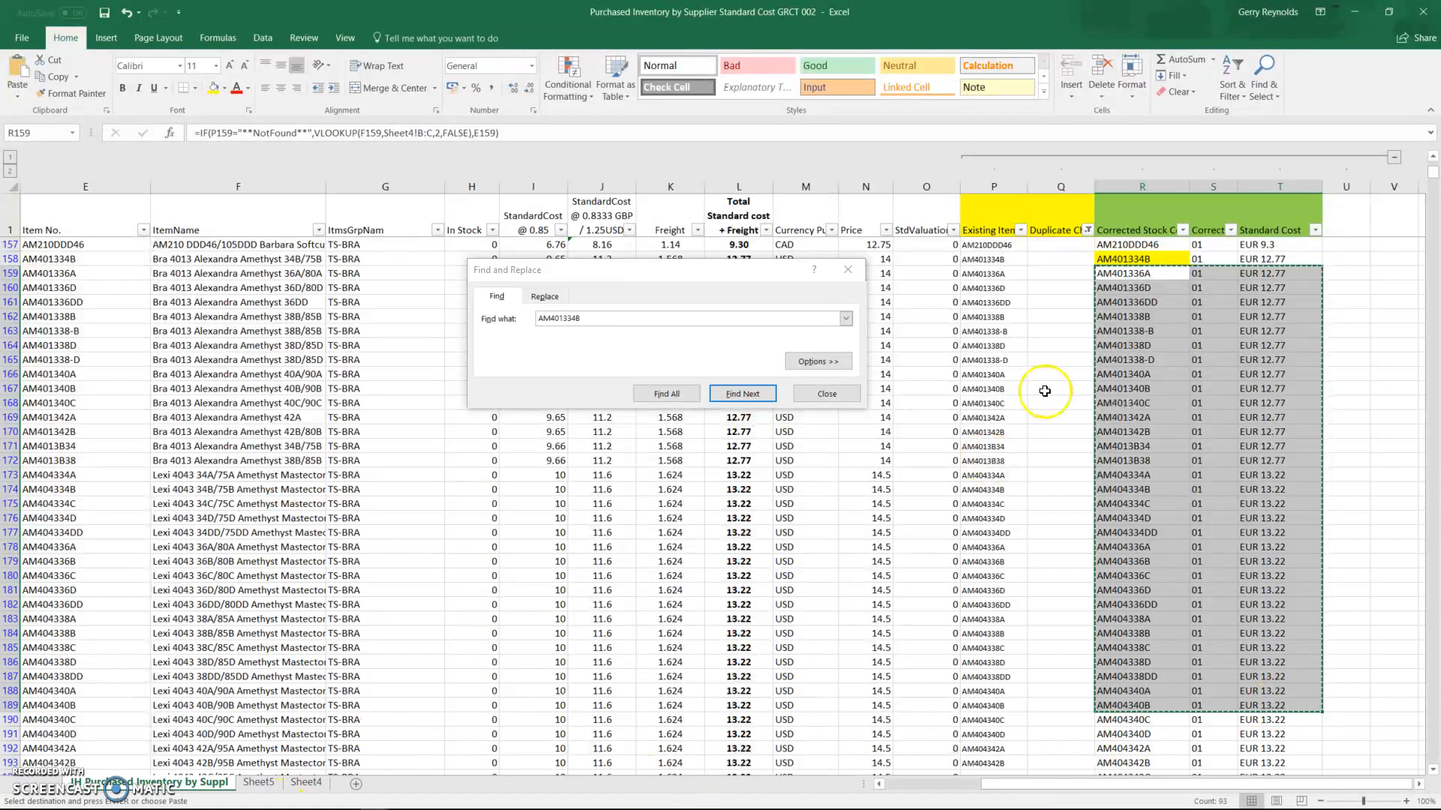
pyautogui.click(1354, 12)
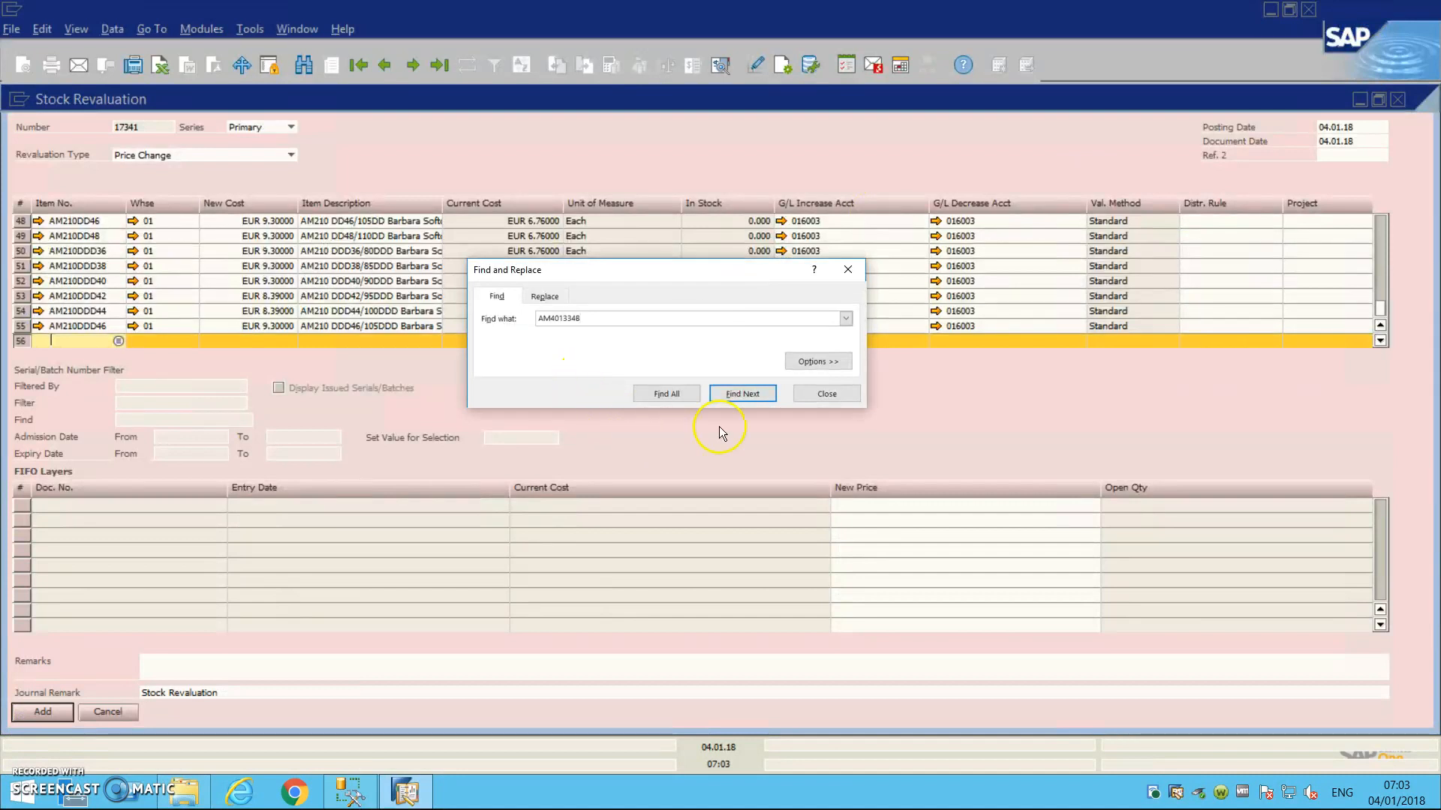
# Close the Find and Replace dialog and paste the copied stock rows into the stock revaluation grid starting at row 56
pyautogui.click(826, 394)
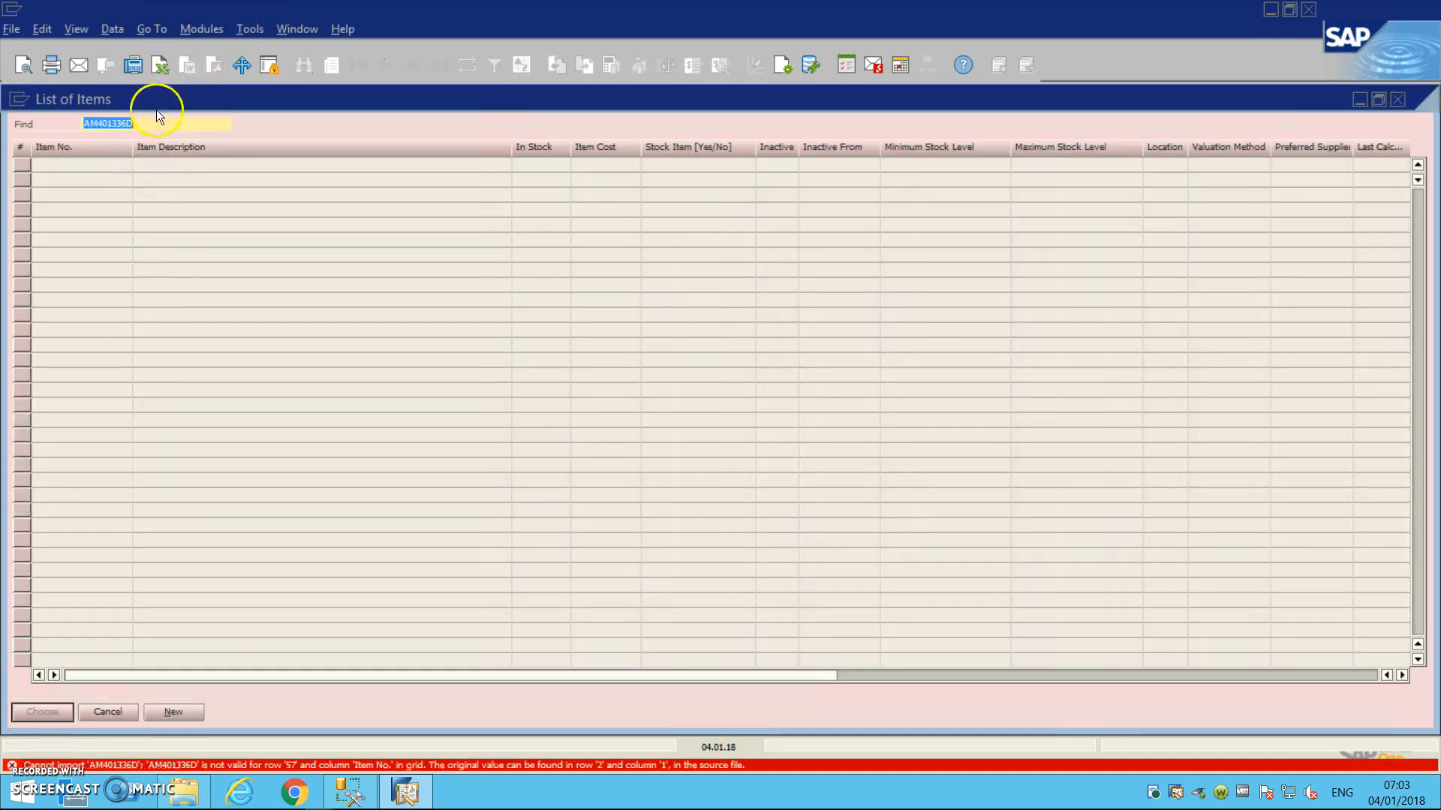
# Open Item Master Data from Stock Management and look up the rejected item AM401336D
pyautogui.click(185, 30)
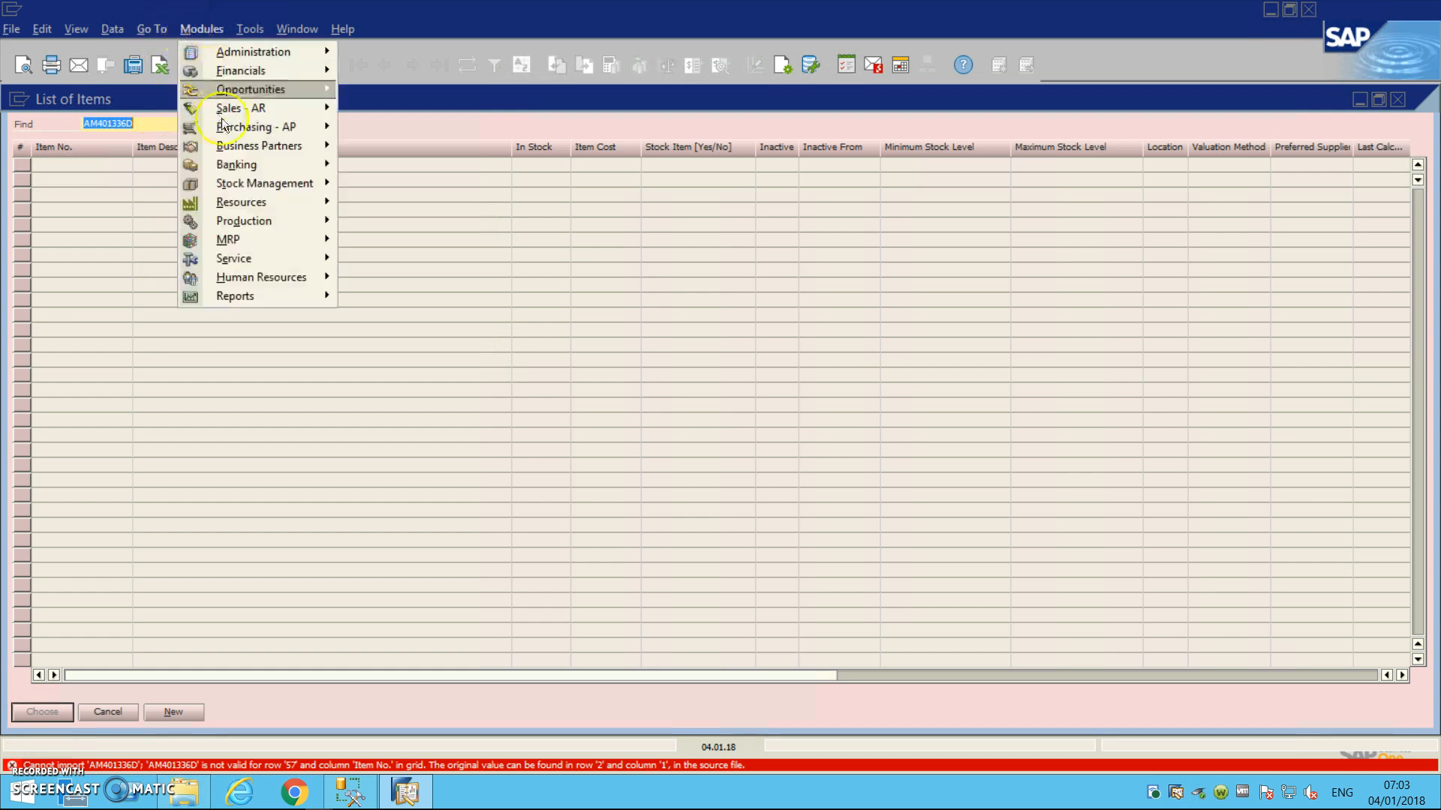
pyautogui.moveTo(255, 183)
pyautogui.click(406, 186)
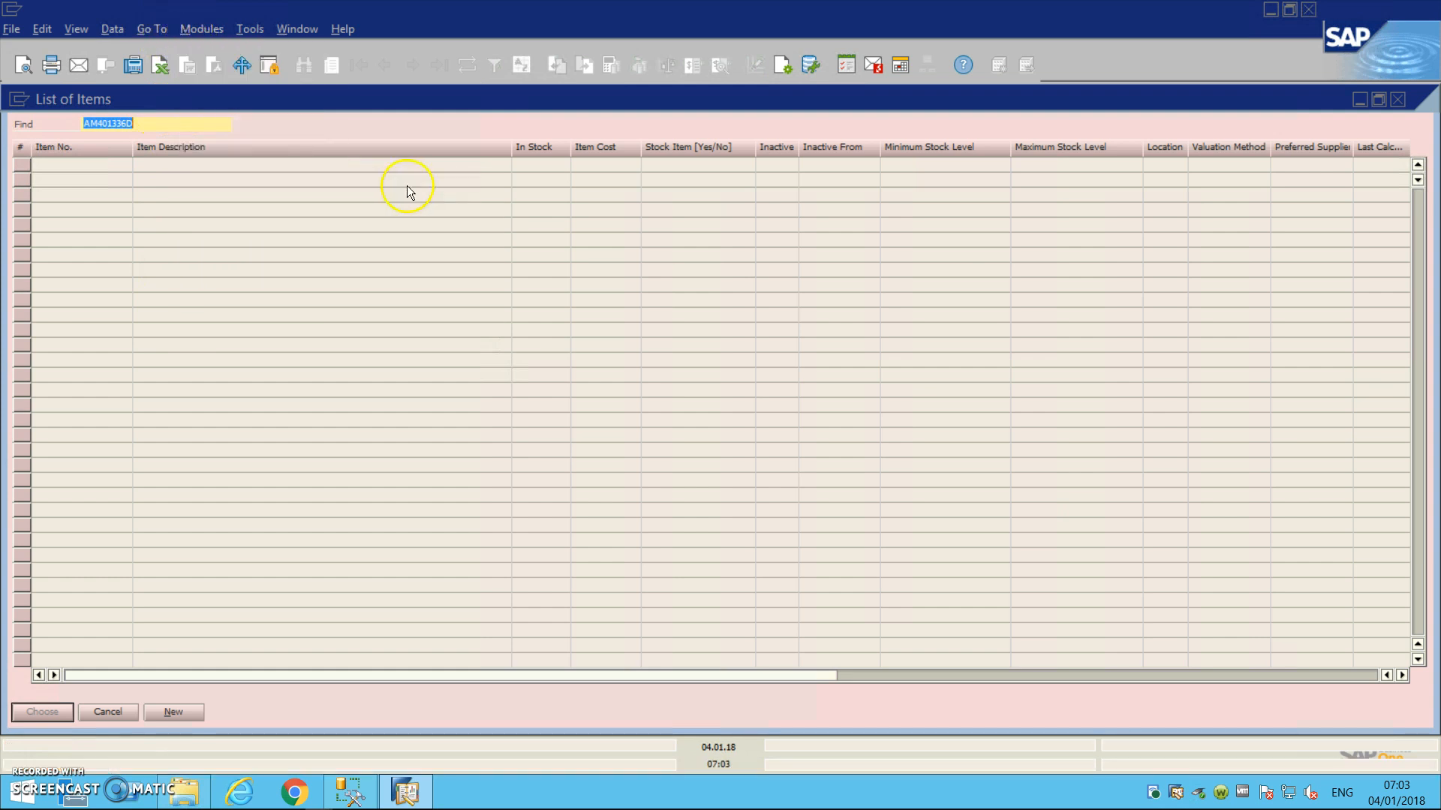
pyautogui.hotkey('ctrl', 'v')
pyautogui.press('Return')
# Examine the item's Stock Item setting, sales data and stock data, including its valuation method, warehouse and item cost
pyautogui.click(913, 207)
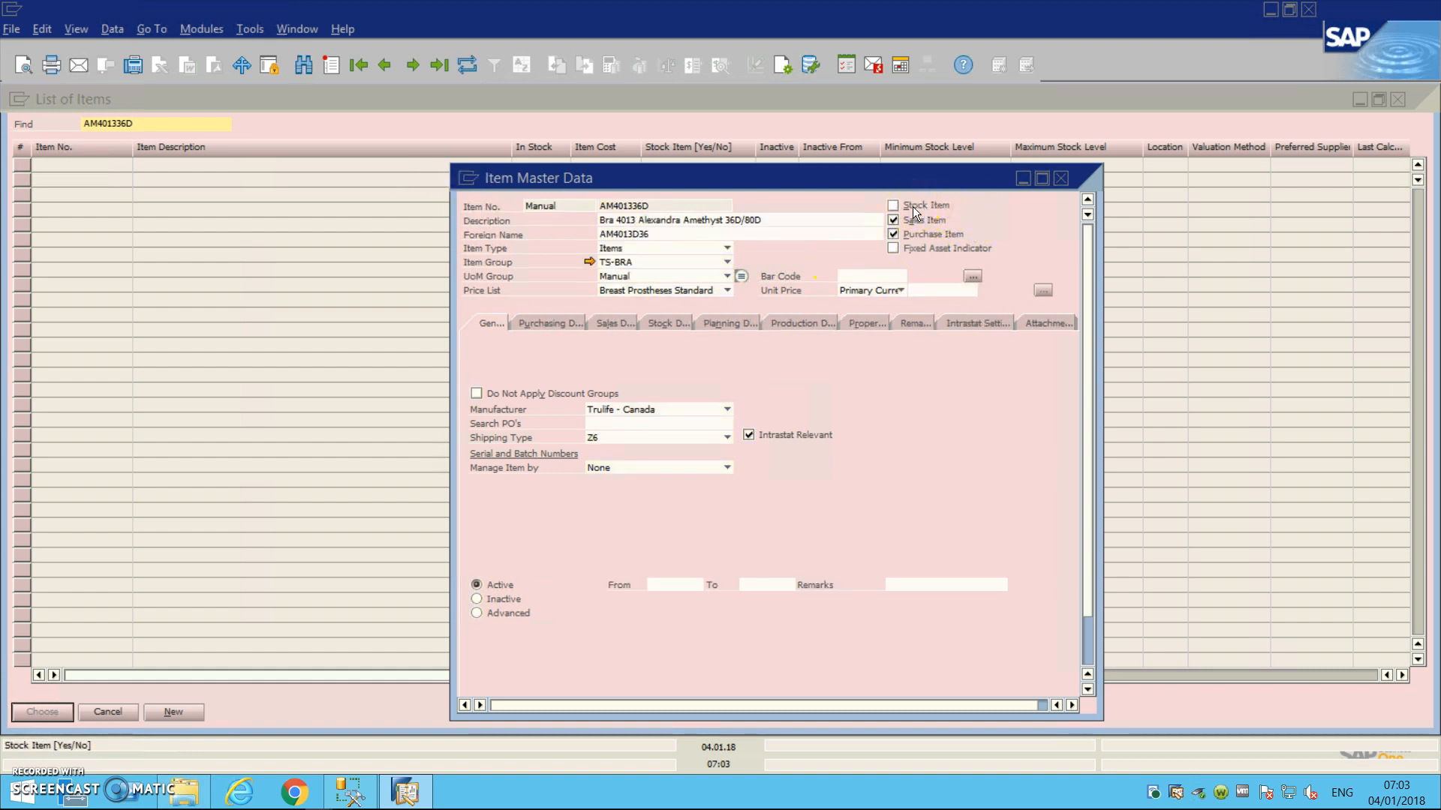
pyautogui.click(502, 284)
pyautogui.click(619, 326)
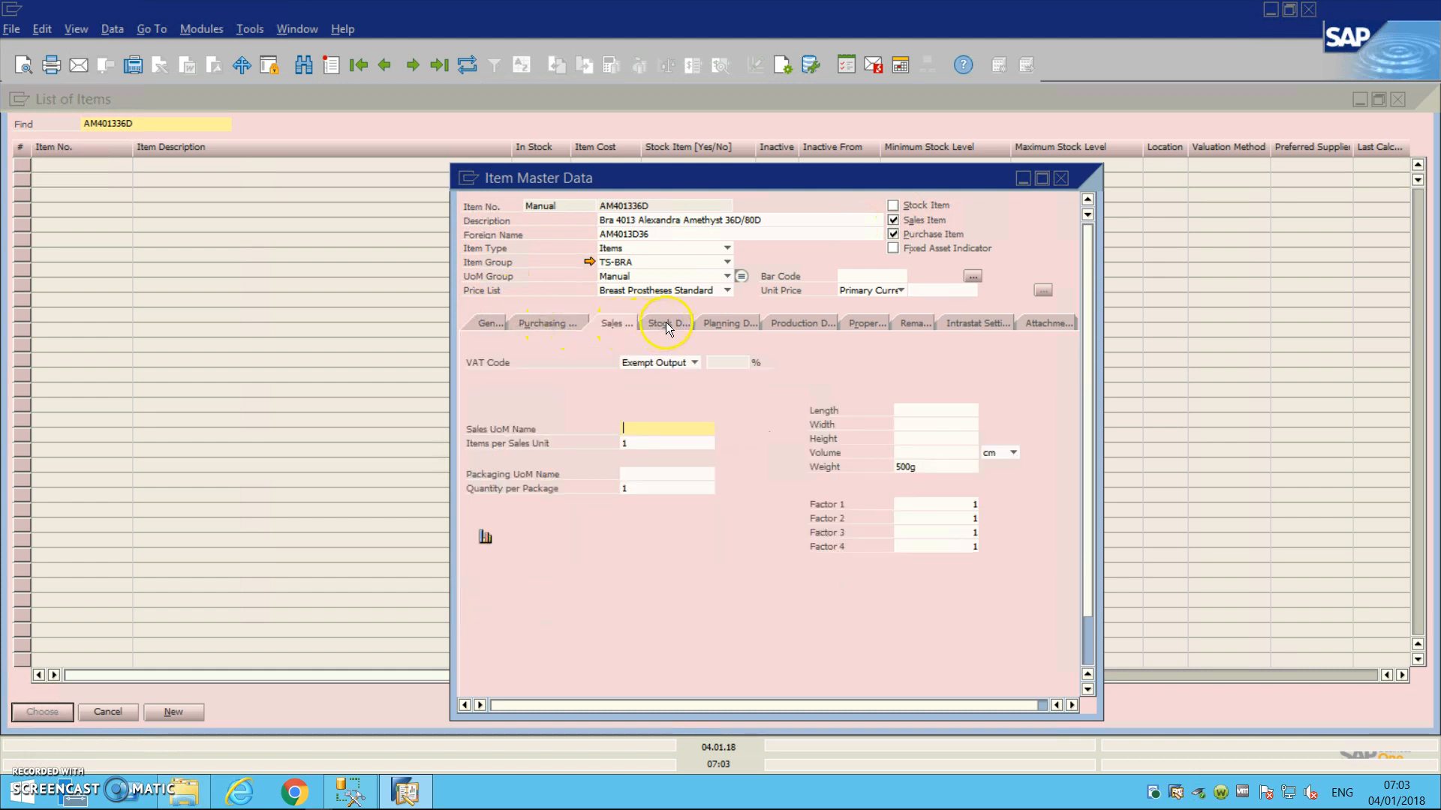
pyautogui.click(679, 323)
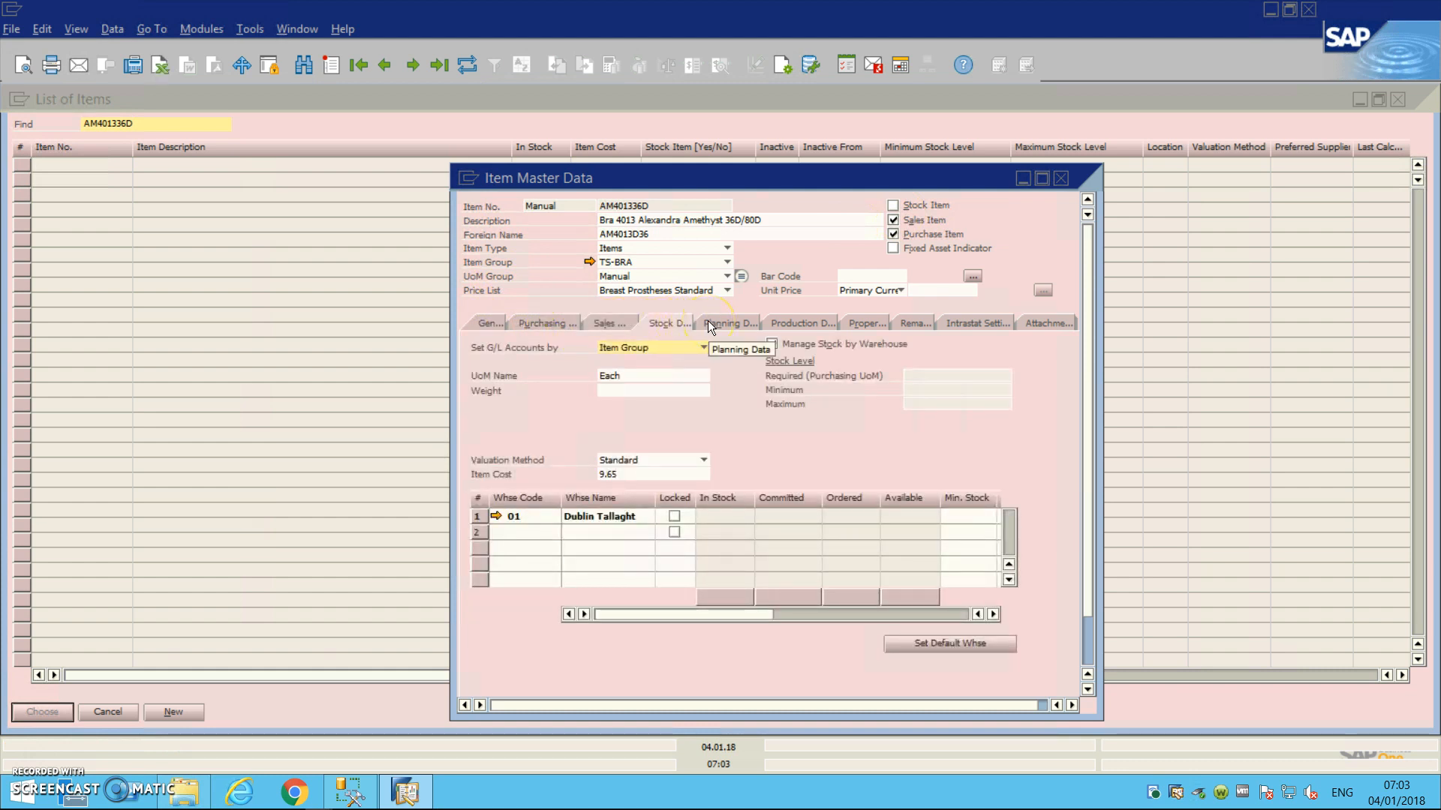
pyautogui.click(529, 460)
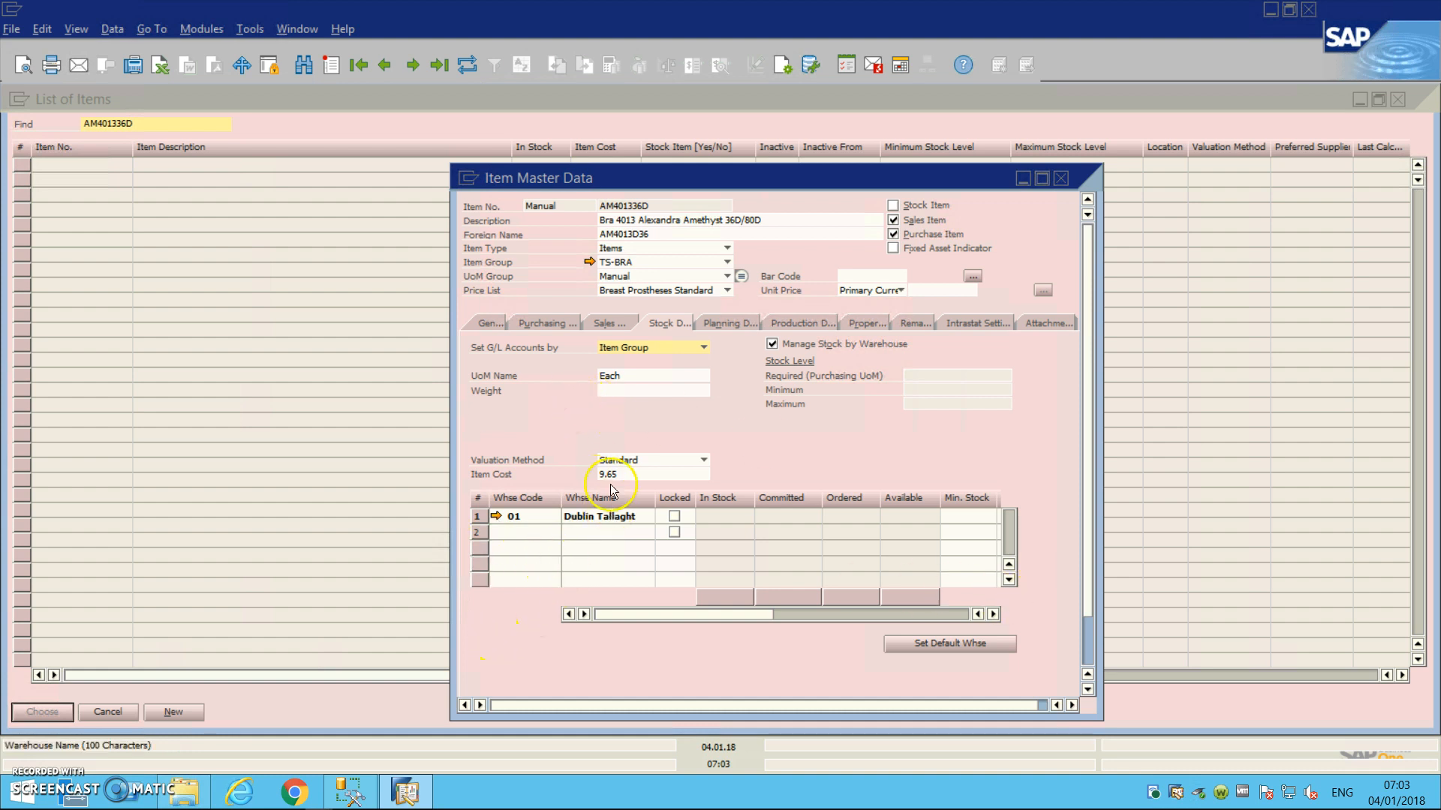
pyautogui.doubleClick(646, 476)
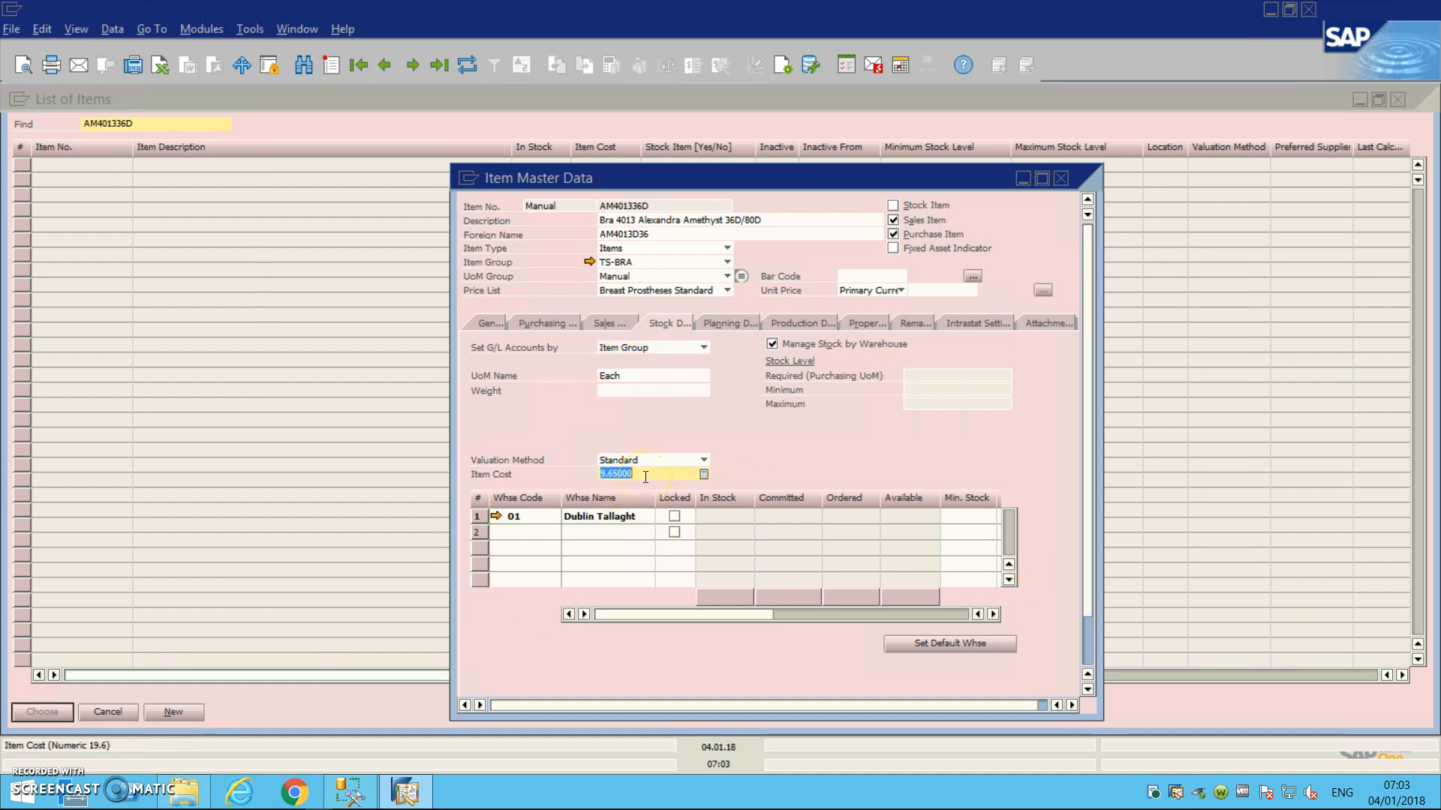